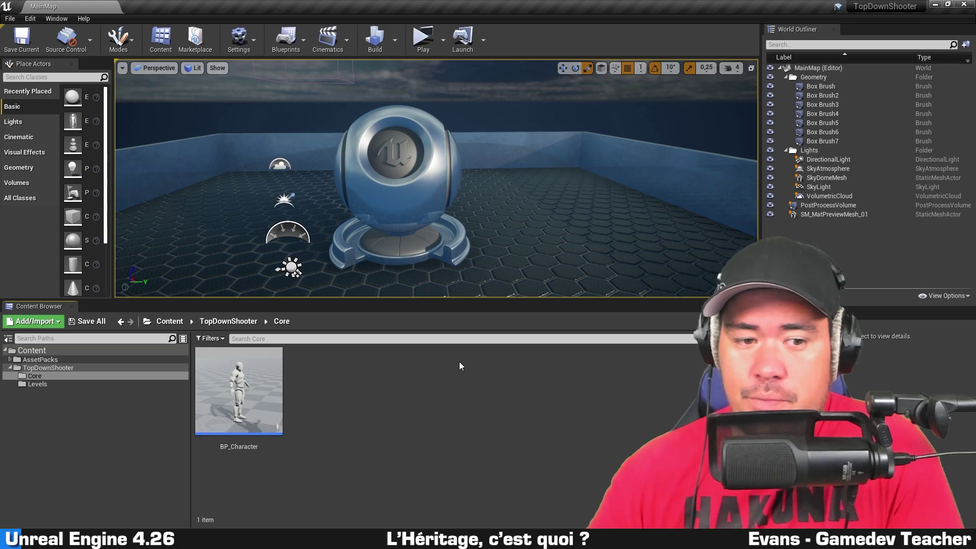
# - Inspect the BP_Character Blueprint's 3D viewport, orbiting around the character, then go back to MainMap
pyautogui.doubleClick(256, 383)
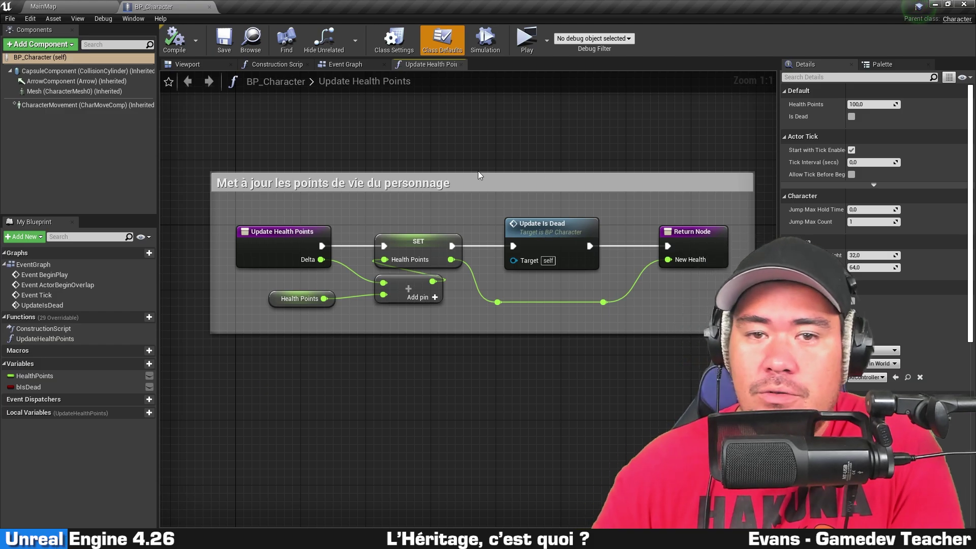
pyautogui.click(197, 68)
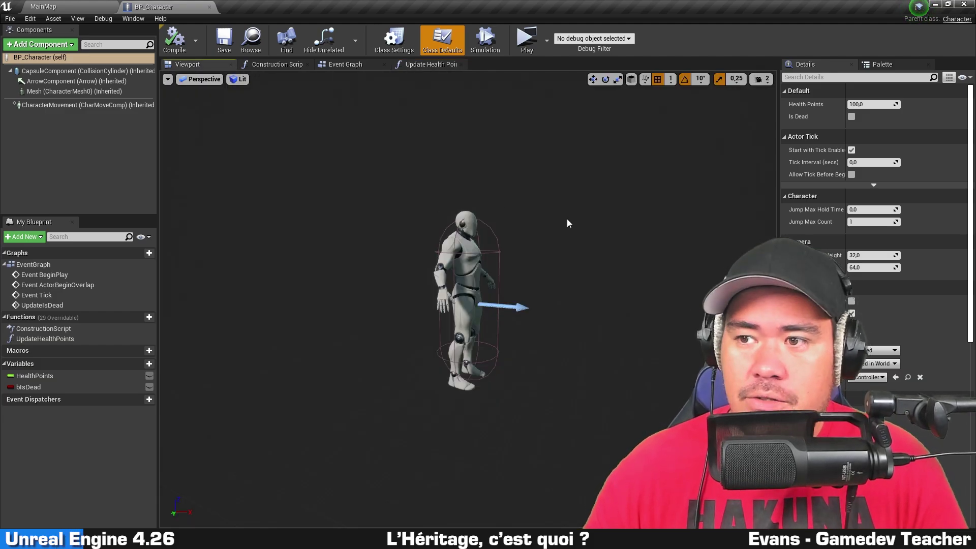
pyautogui.moveTo(568, 223)
pyautogui.mouseDown()
pyautogui.moveTo(539, 224)
pyautogui.moveTo(439, 146)
pyautogui.mouseUp()
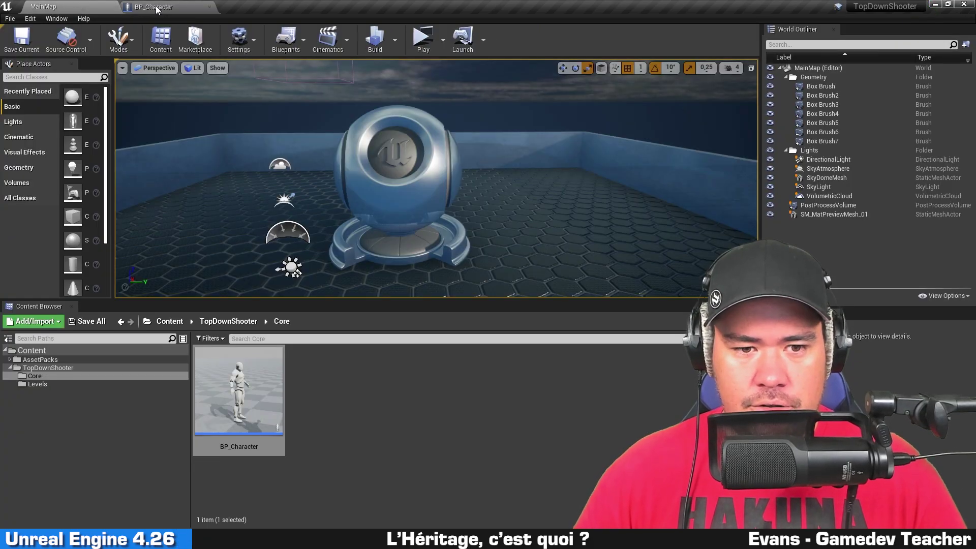
pyautogui.click(81, 6)
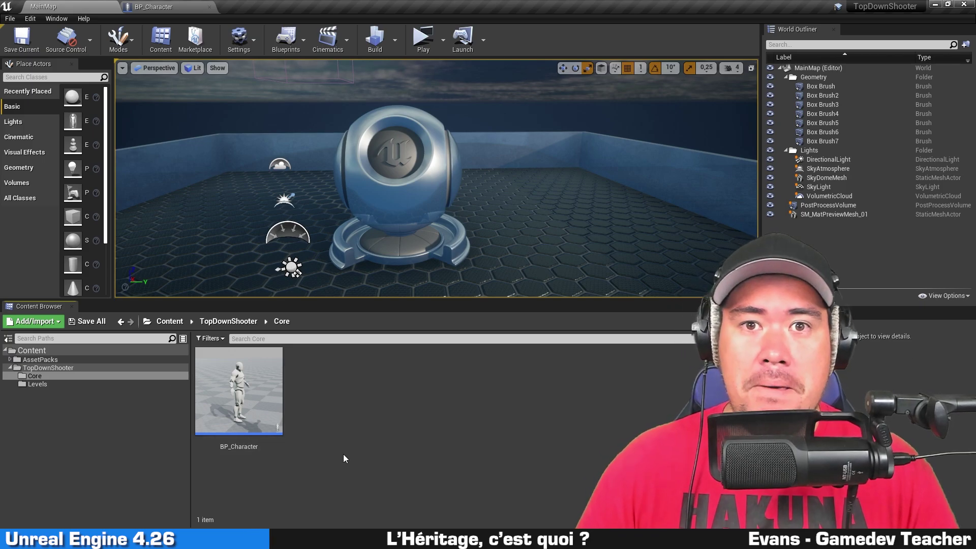
pyautogui.click(152, 7)
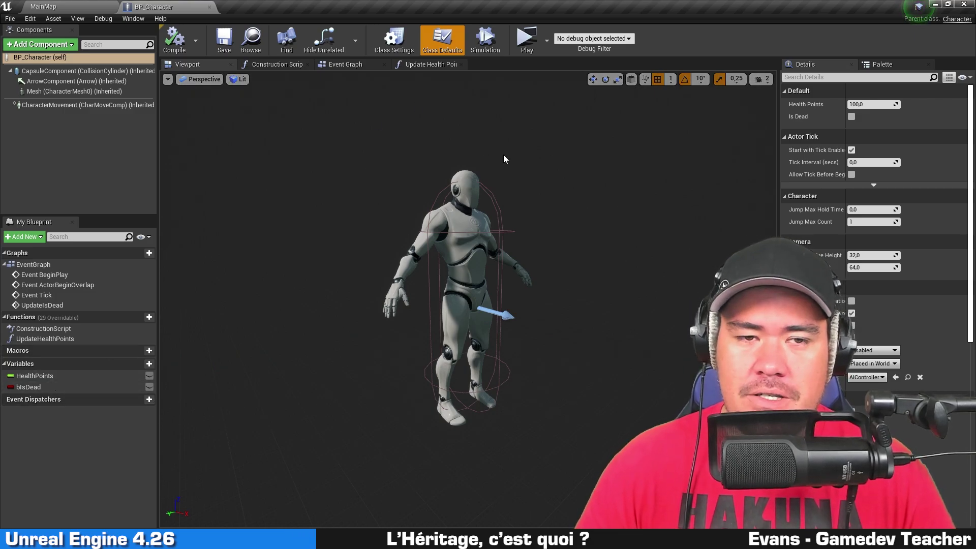
pyautogui.click(43, 6)
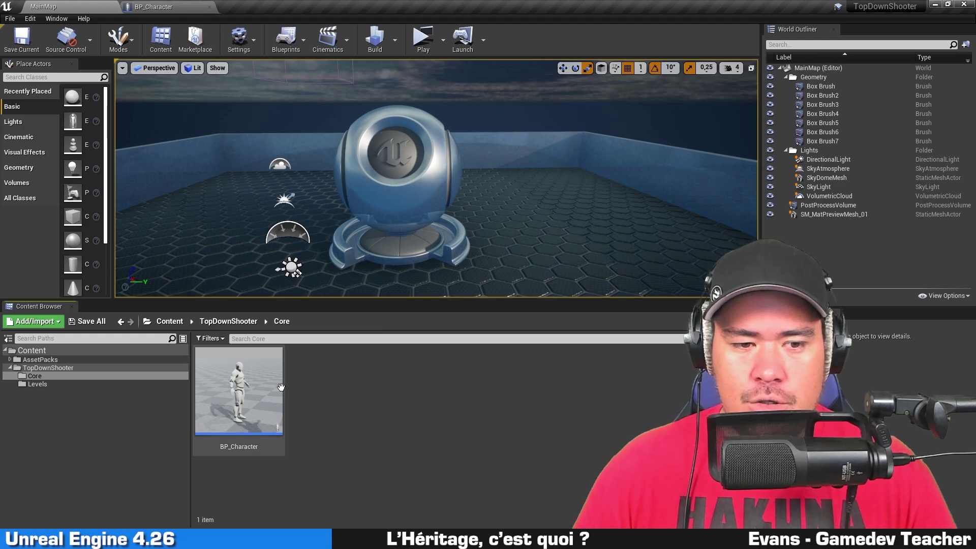
# - Create a child Blueprint class of BP_Character named BP_Hero in Core and open it
pyautogui.rightClick(258, 379)
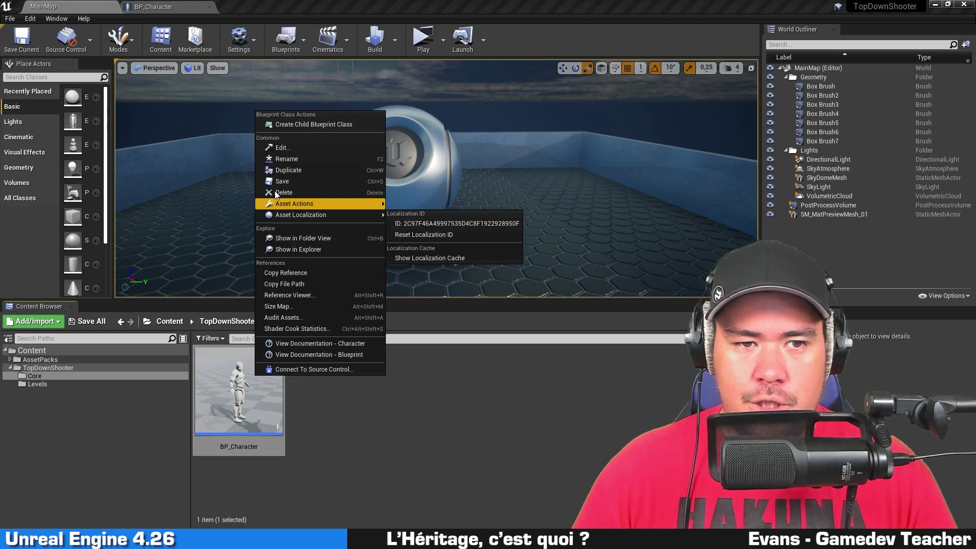
pyautogui.click(365, 124)
pyautogui.write('BP_Hero')
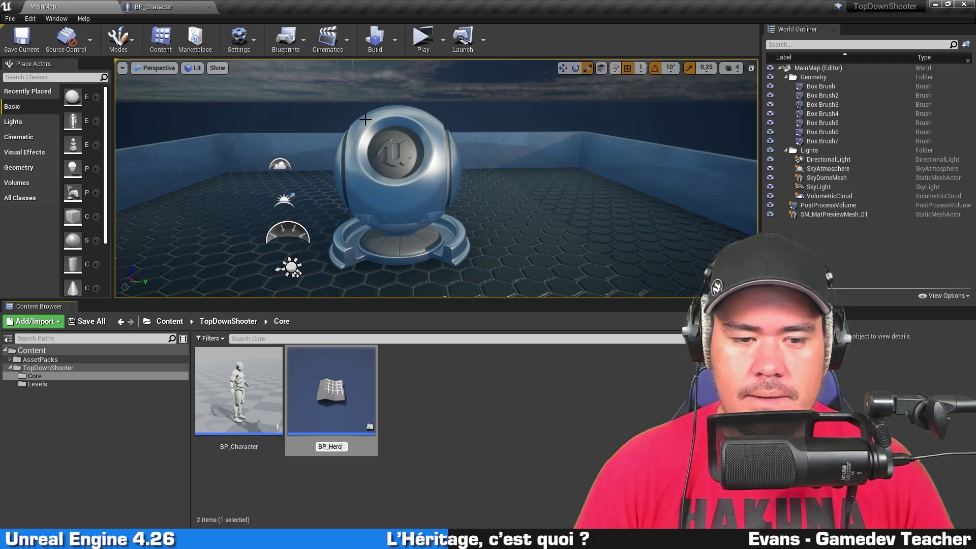
pyautogui.press('Return')
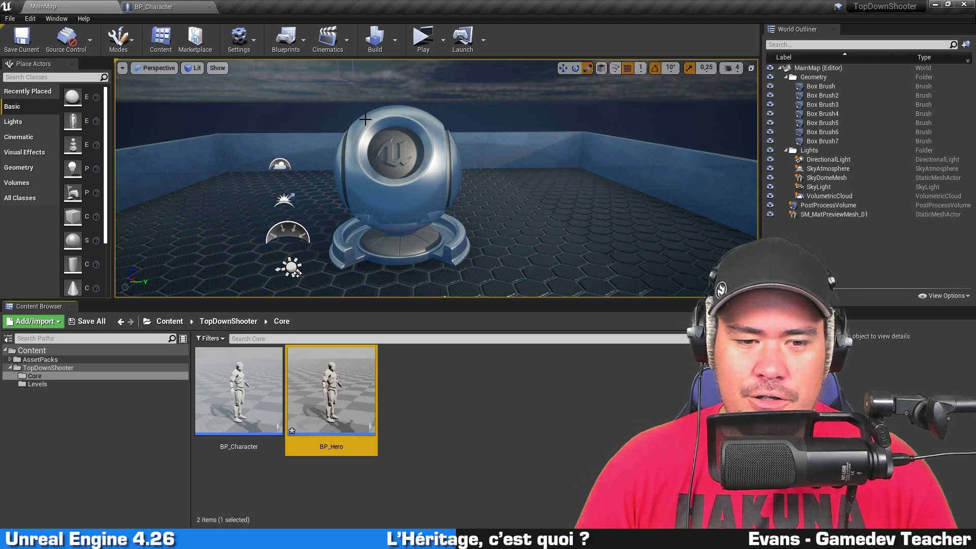
pyautogui.press('Return')
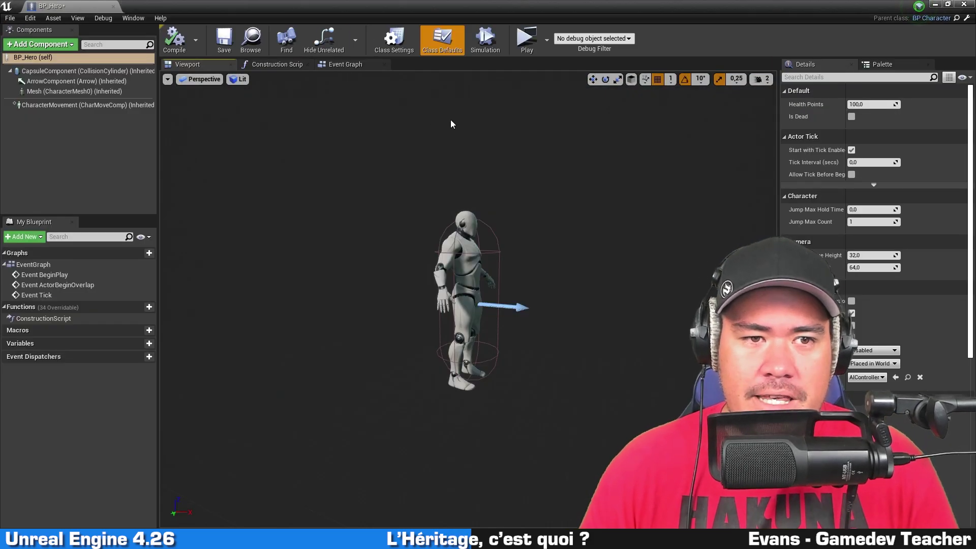
# - Orbit and zoom BP_Hero's viewport, glance at the parent BP_Character, then come back to BP_Hero
pyautogui.moveTo(561, 172); pyautogui.dragTo(500, 263)
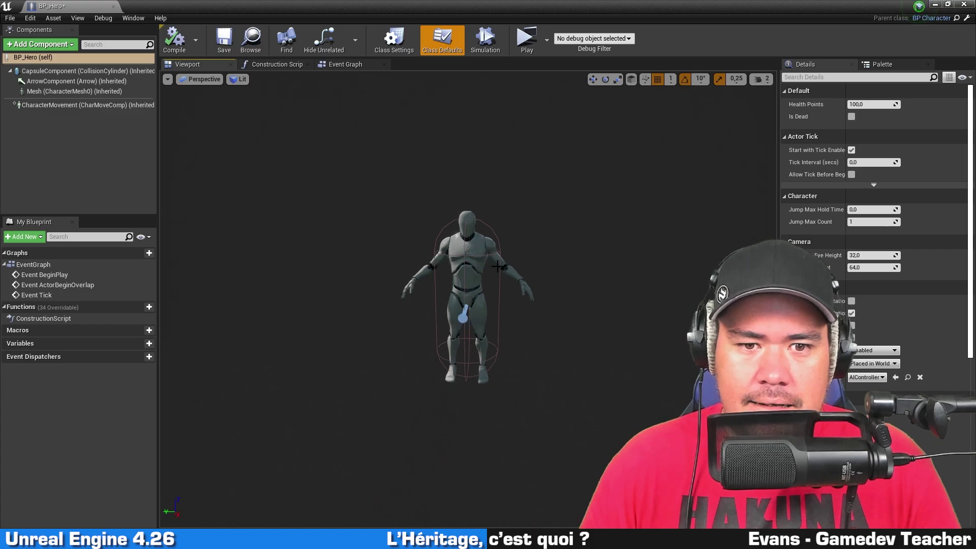
pyautogui.scroll(2, 500, 263)
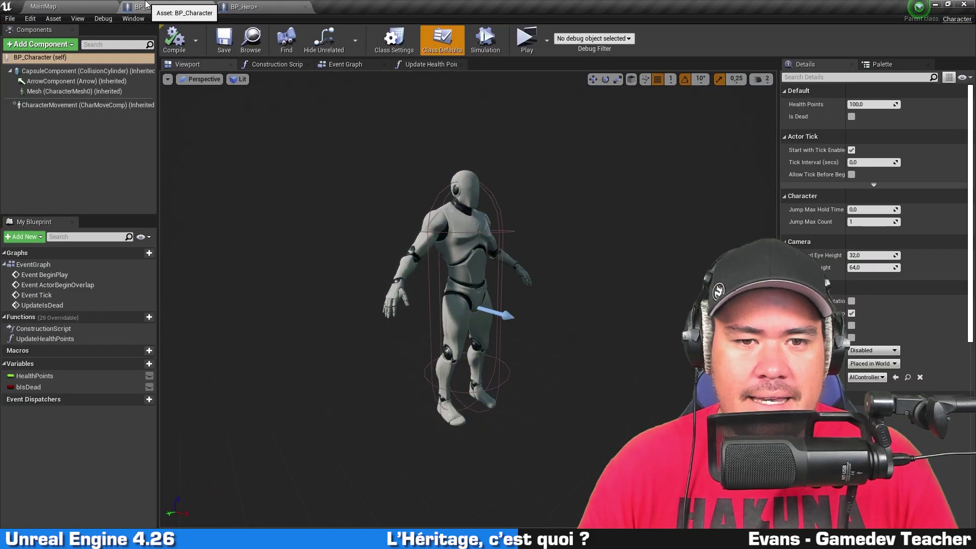
pyautogui.click(257, 7)
pyautogui.click(198, 6)
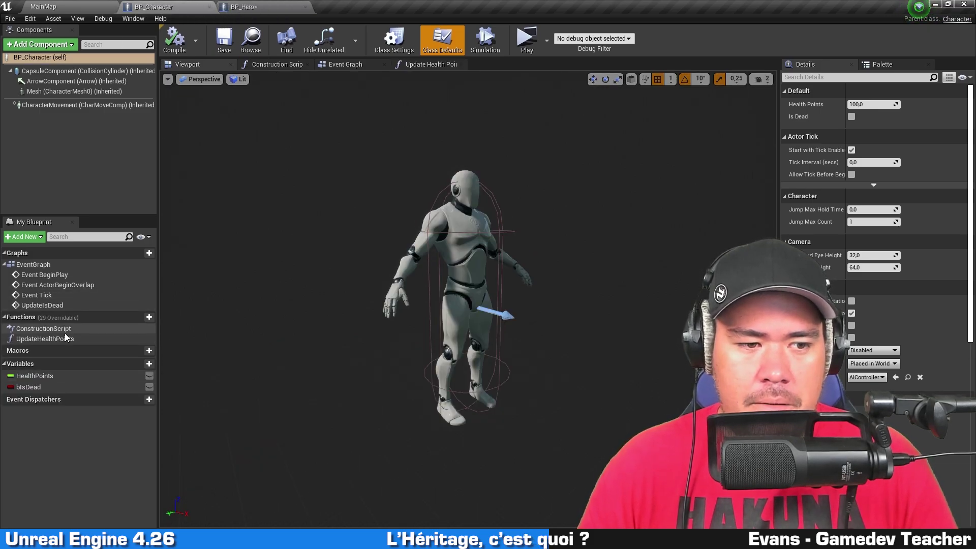
pyautogui.hotkey('ctrl', 'Tab')
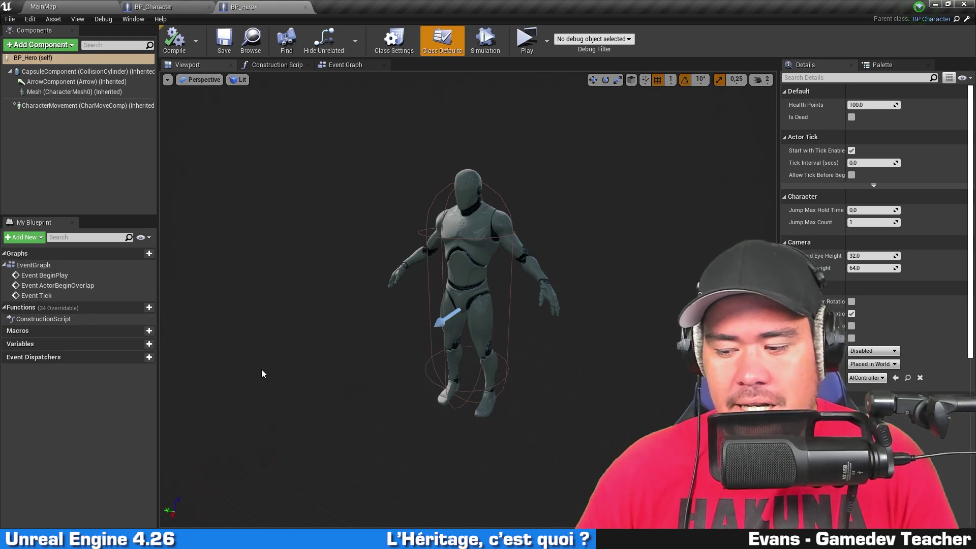
# - Enable Show Inherited Variables, expand the Replication, Pawn and Rendering categories, then compare against BP_Character
pyautogui.click(150, 238)
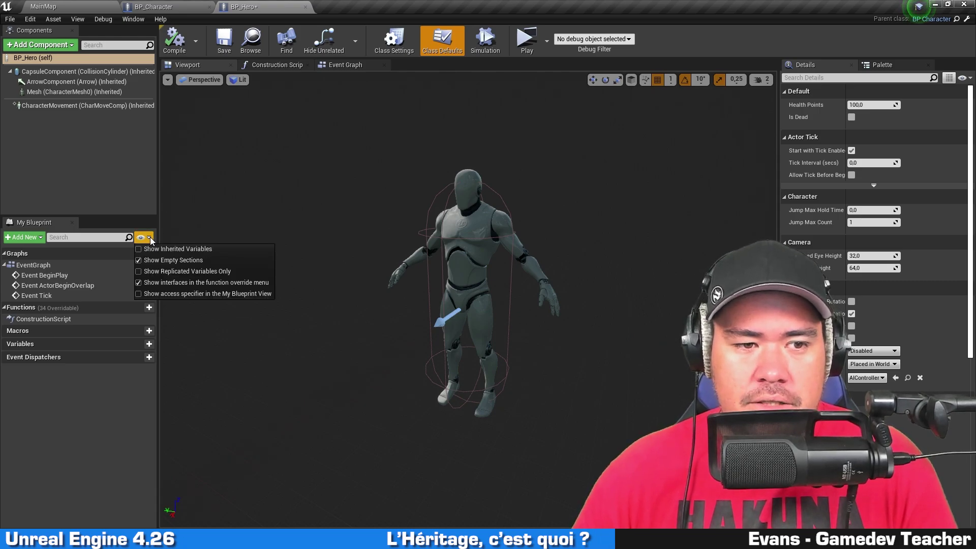
pyautogui.click(182, 250)
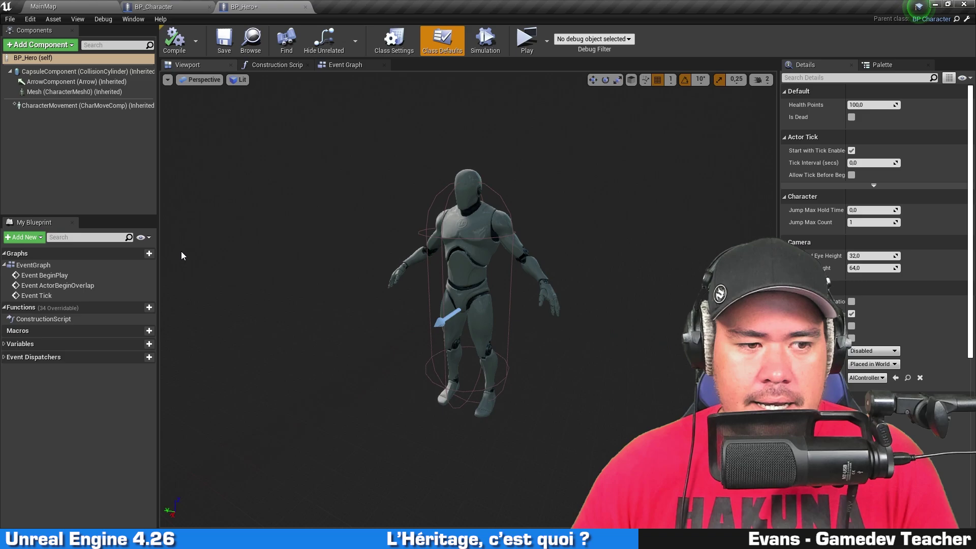
pyautogui.click(5, 344)
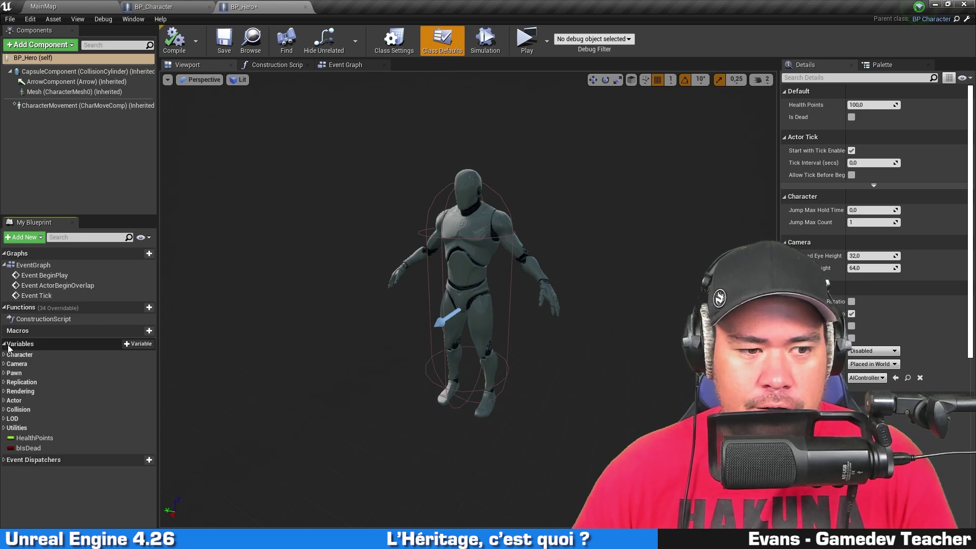
pyautogui.click(5, 382)
pyautogui.click(4, 373)
pyautogui.click(4, 374)
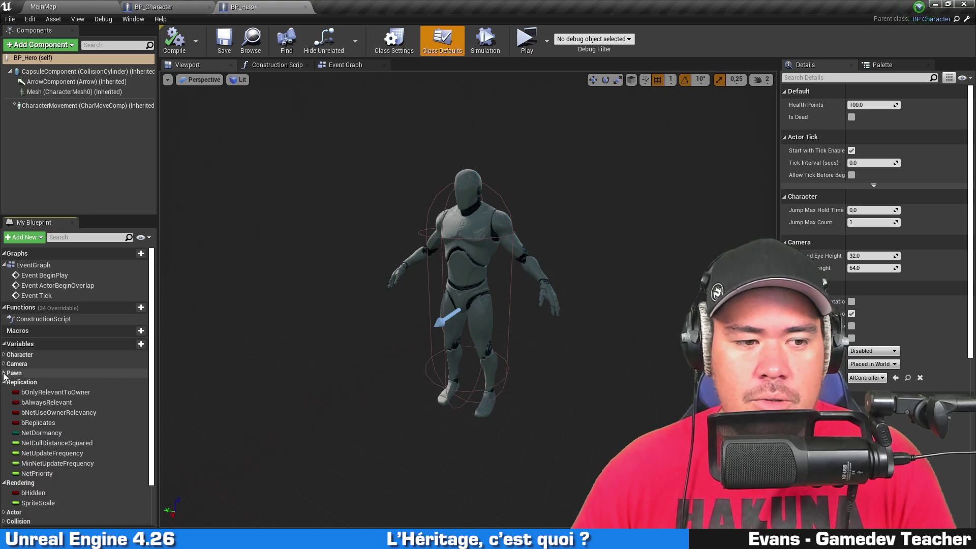
pyautogui.click(4, 382)
pyautogui.click(4, 391)
pyautogui.click(152, 7)
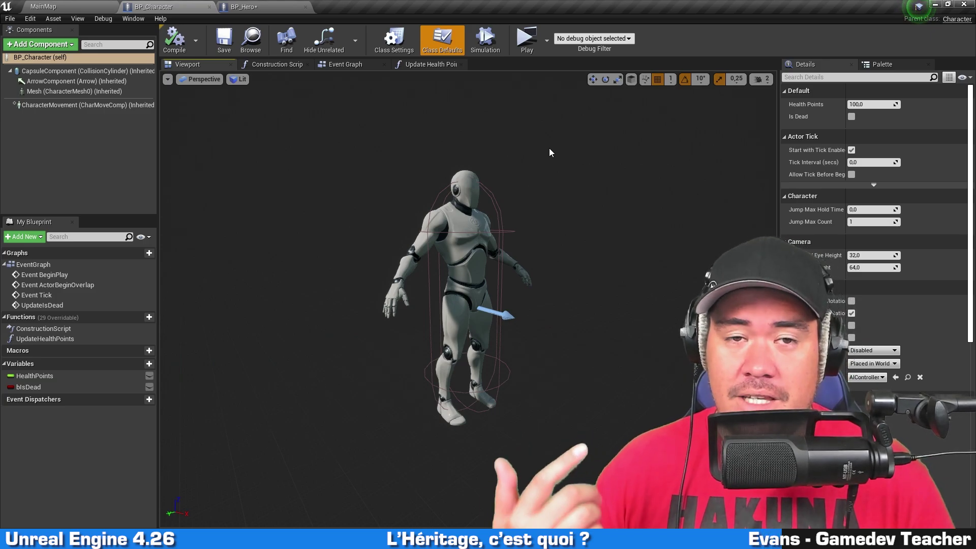
# - In BP_Hero, tidy the variable categories and inspect the inherited HealthPoints and bIsDead variables
pyautogui.click(244, 7)
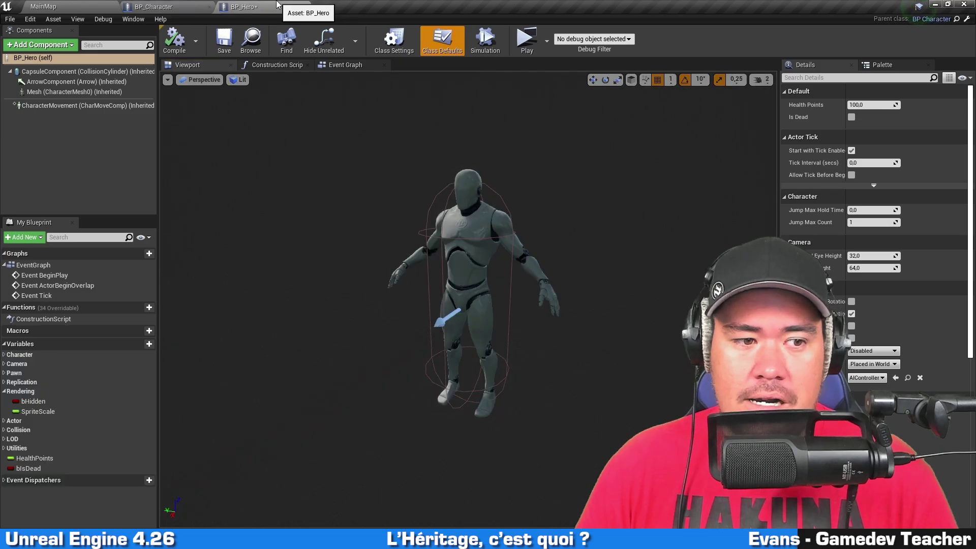
pyautogui.click(32, 373)
pyautogui.doubleClick(60, 377)
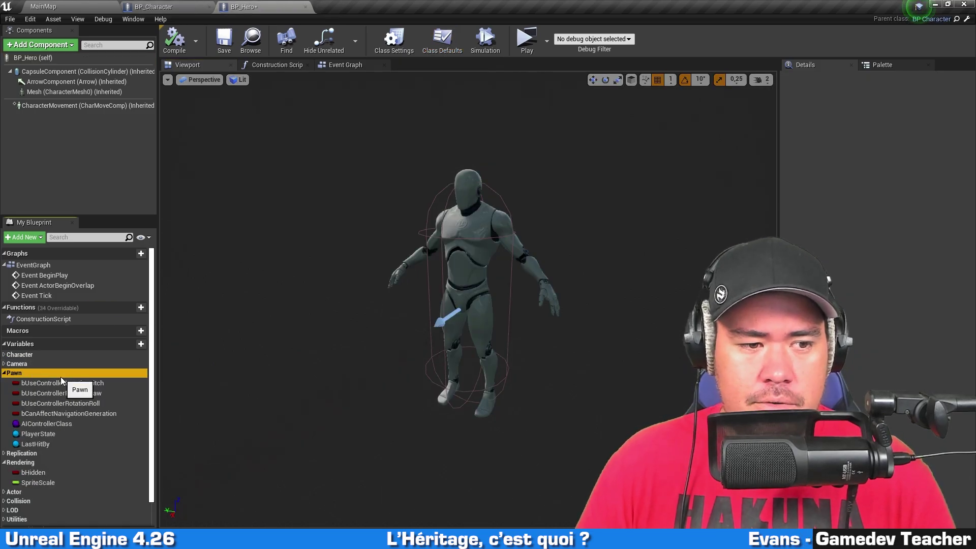
pyautogui.doubleClick(60, 377)
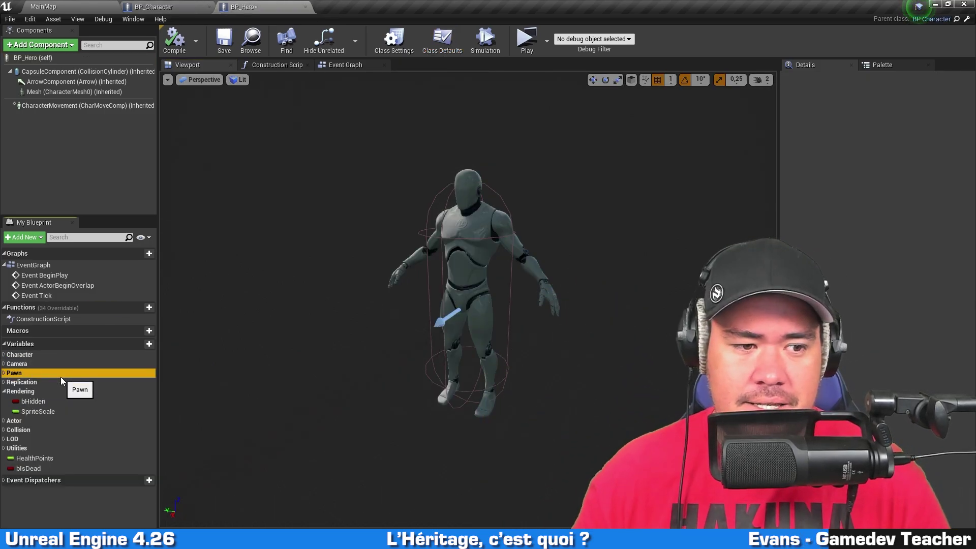
pyautogui.doubleClick(51, 394)
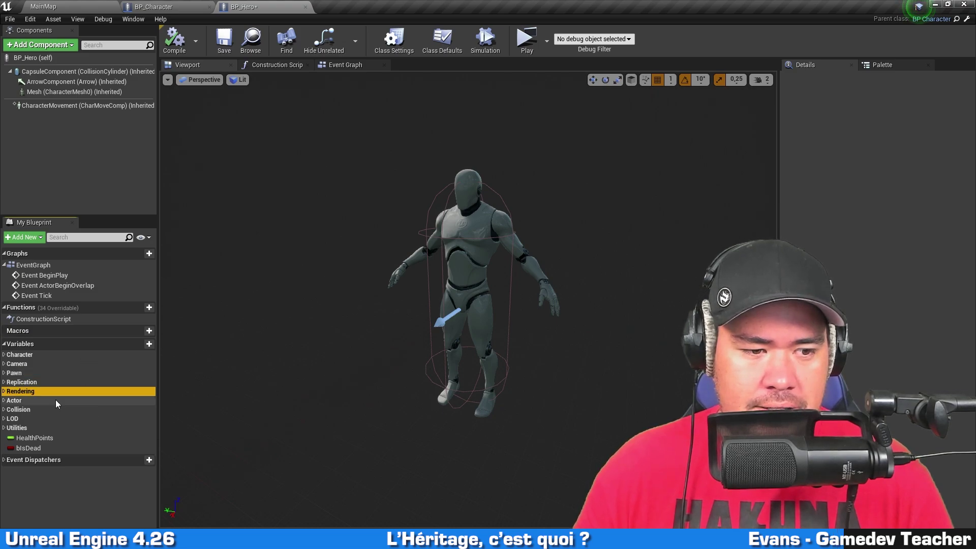
pyautogui.click(72, 436)
pyautogui.click(60, 449)
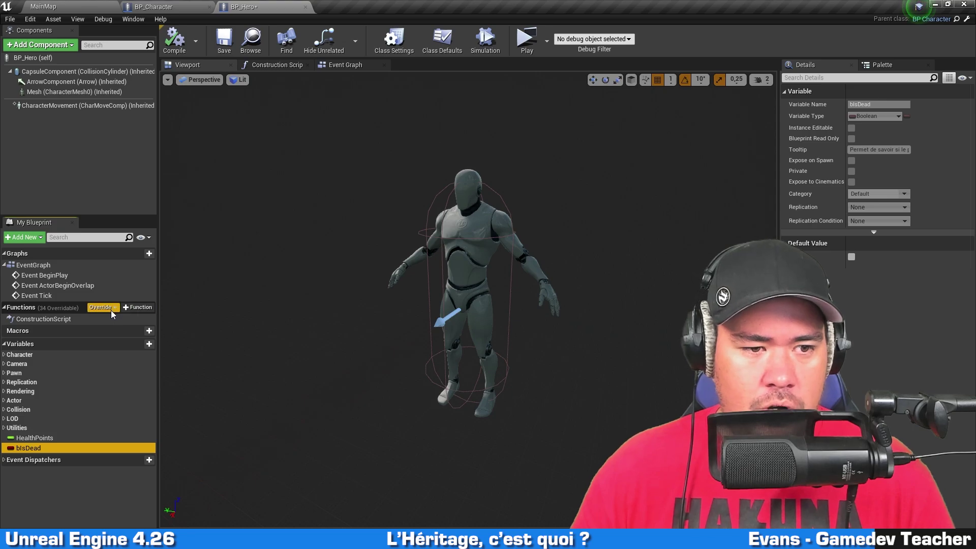
# - Browse the list of overridable functions without adding one, then orbit to a close frontal view
pyautogui.click(111, 309)
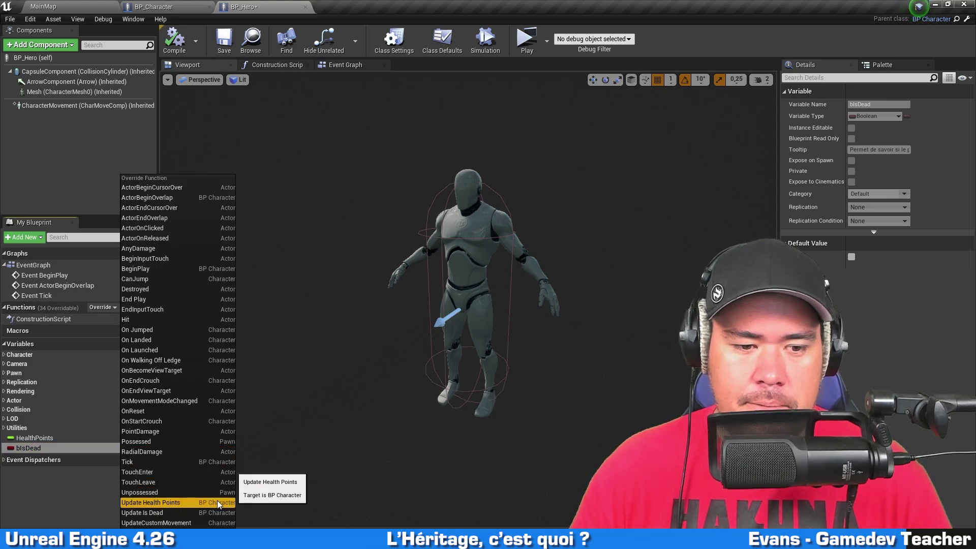
pyautogui.click(379, 431)
pyautogui.moveTo(339, 226); pyautogui.dragTo(336, 219)
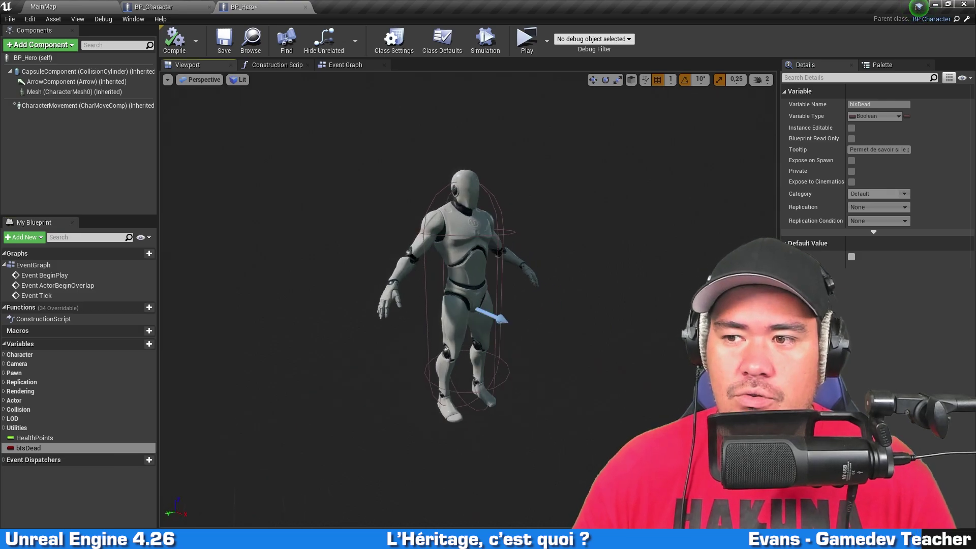
pyautogui.scroll(3, 496, 271)
pyautogui.moveTo(549, 241); pyautogui.dragTo(558, 235)
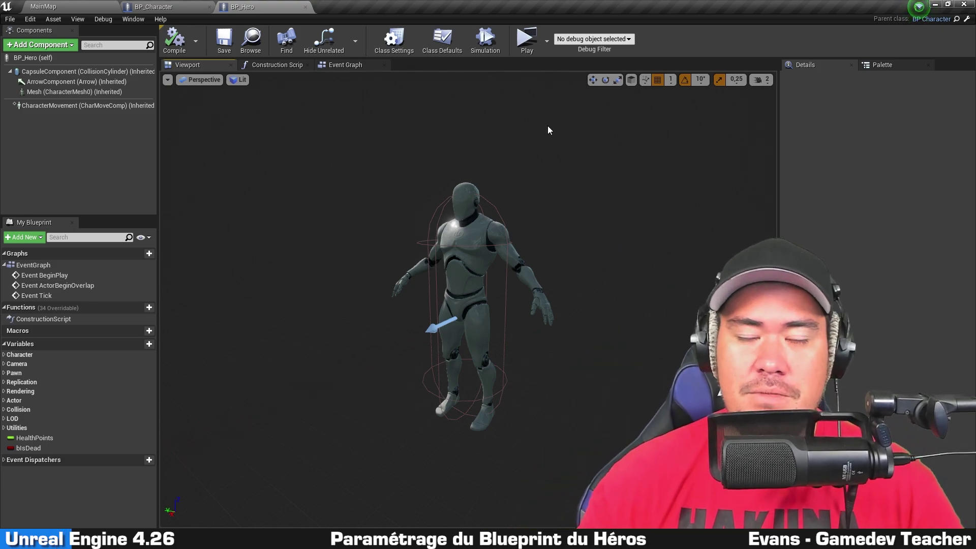
# - Close the BP_Character Blueprint tab, keeping BP_Hero's viewport turned toward the character
pyautogui.moveTo(520, 172); pyautogui.dragTo(539, 174)
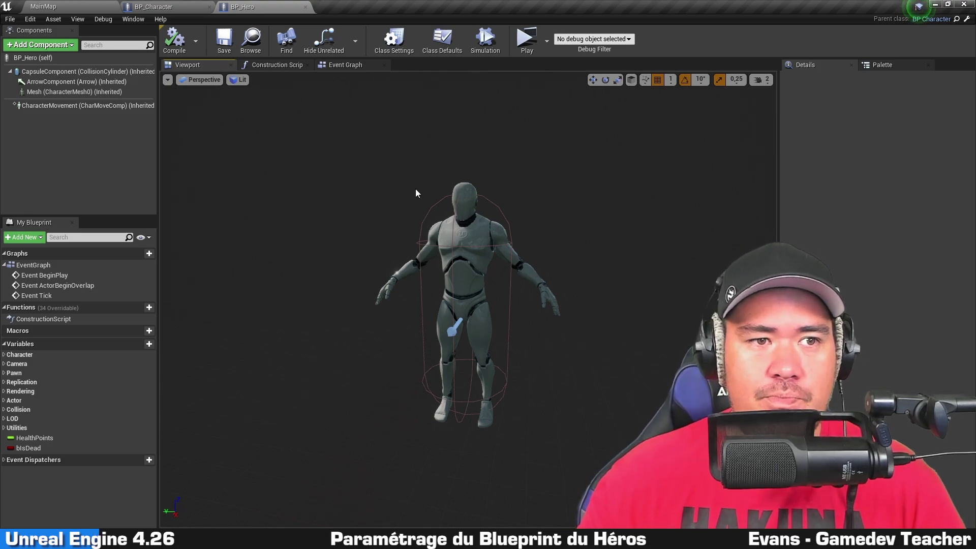
pyautogui.click(209, 7)
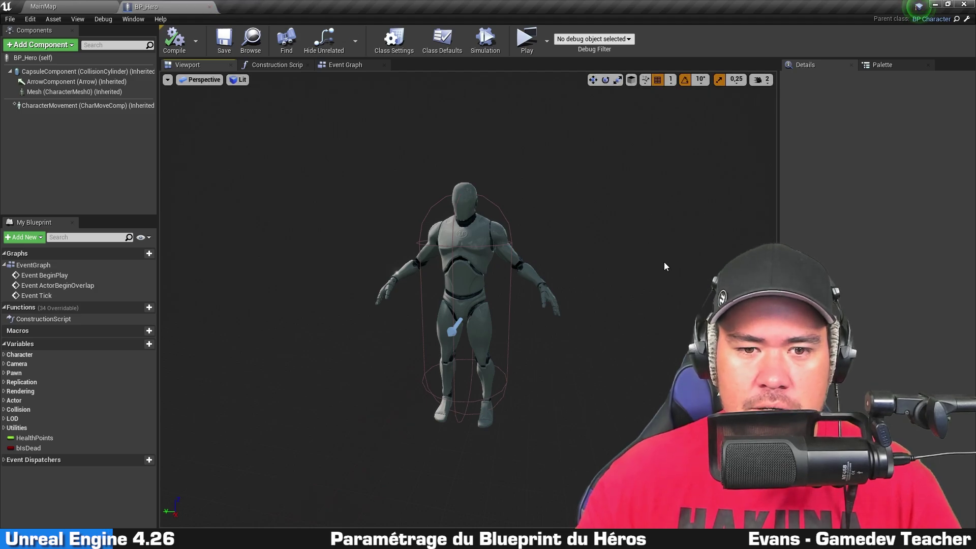
pyautogui.moveTo(664, 266); pyautogui.dragTo(595, 256)
pyautogui.scroll(3, 642, 270)
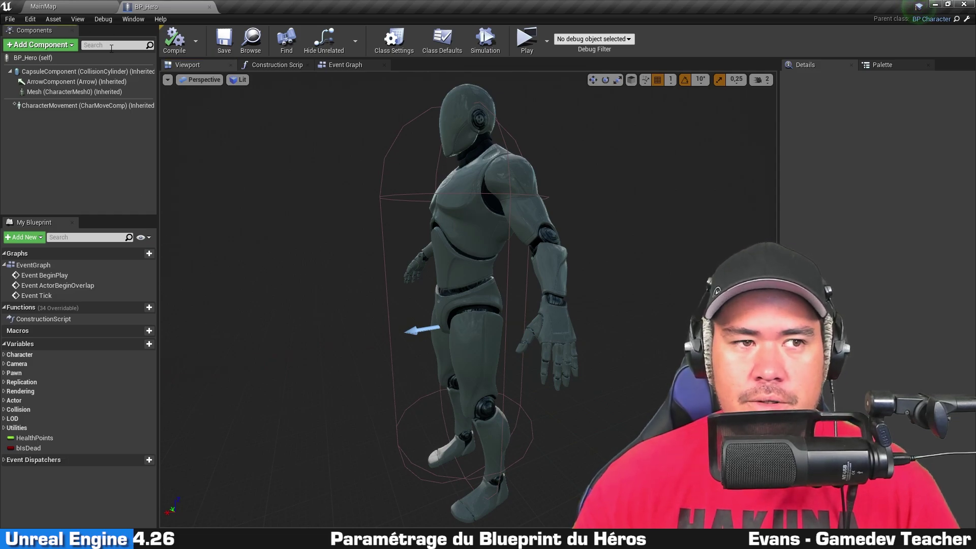
pyautogui.click(133, 18)
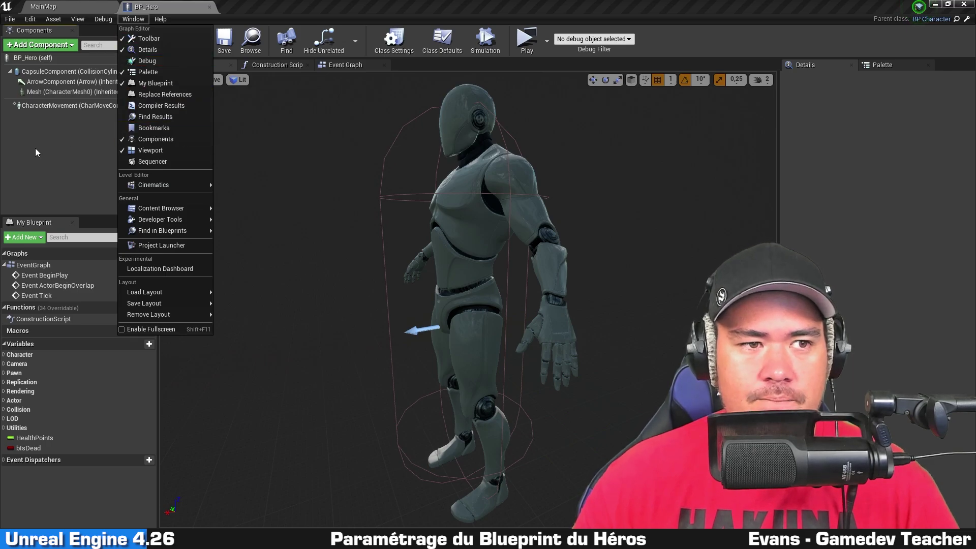
pyautogui.click(28, 134)
# - Add a Spring Arm component found by searching 'spring', keeping the default name SpringArm
pyautogui.click(55, 48)
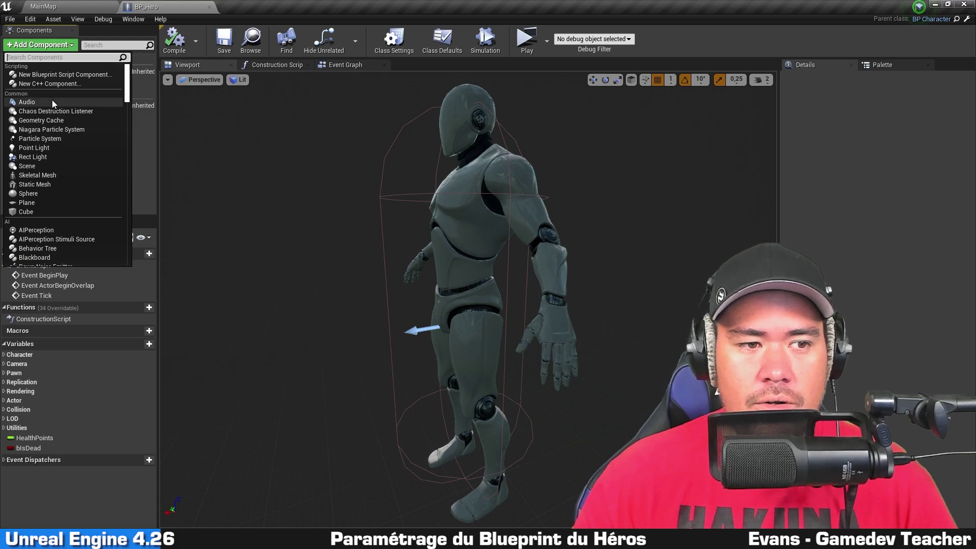
pyautogui.scroll(-5, 52, 100)
pyautogui.scroll(-5, 55, 97)
pyautogui.scroll(-5, 55, 104)
pyautogui.scroll(-5, 50, 117)
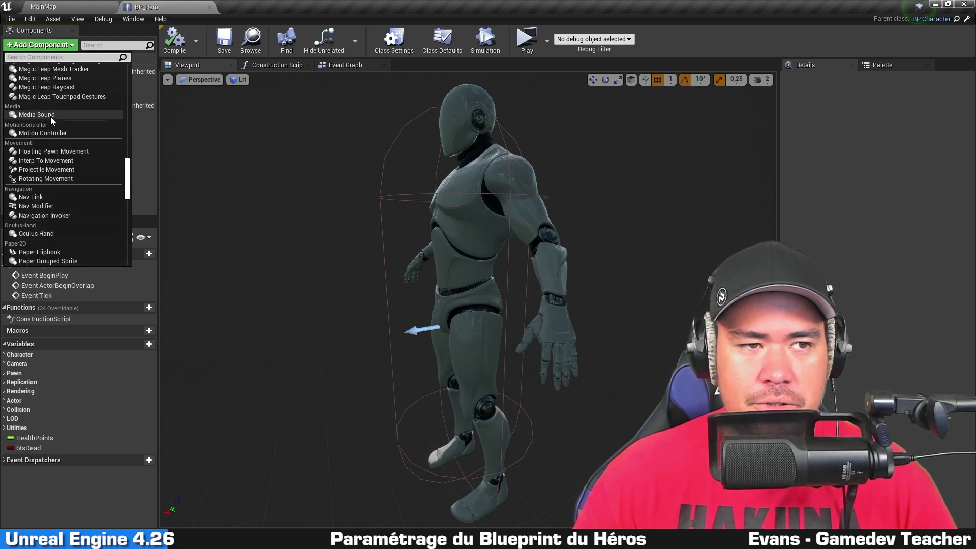
pyautogui.scroll(20, 56, 122)
pyautogui.write('s')
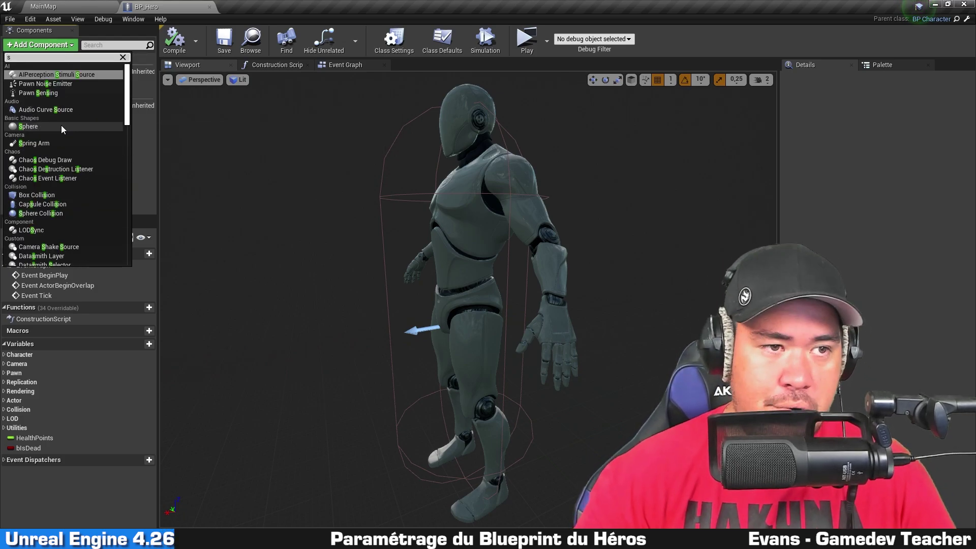
pyautogui.write('pring')
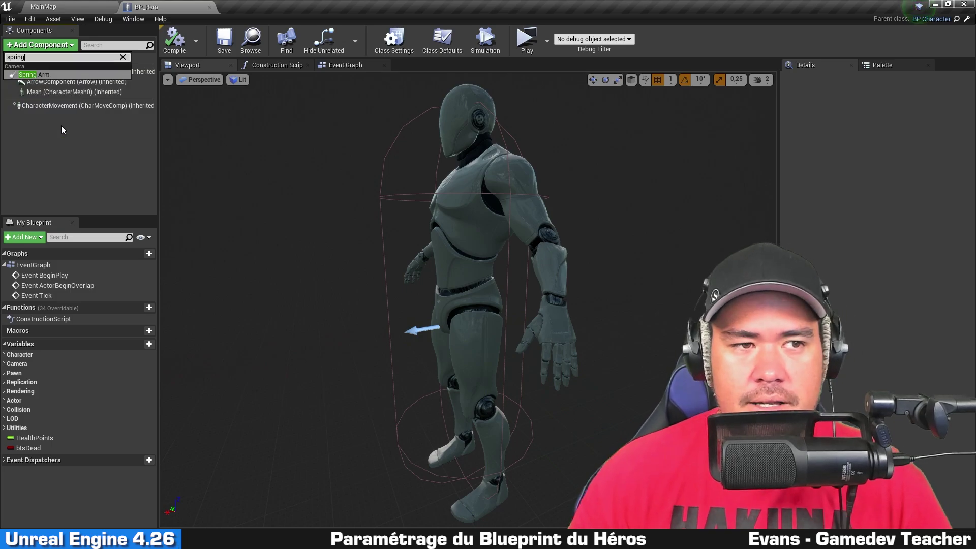
pyautogui.click(84, 74)
pyautogui.press('Return')
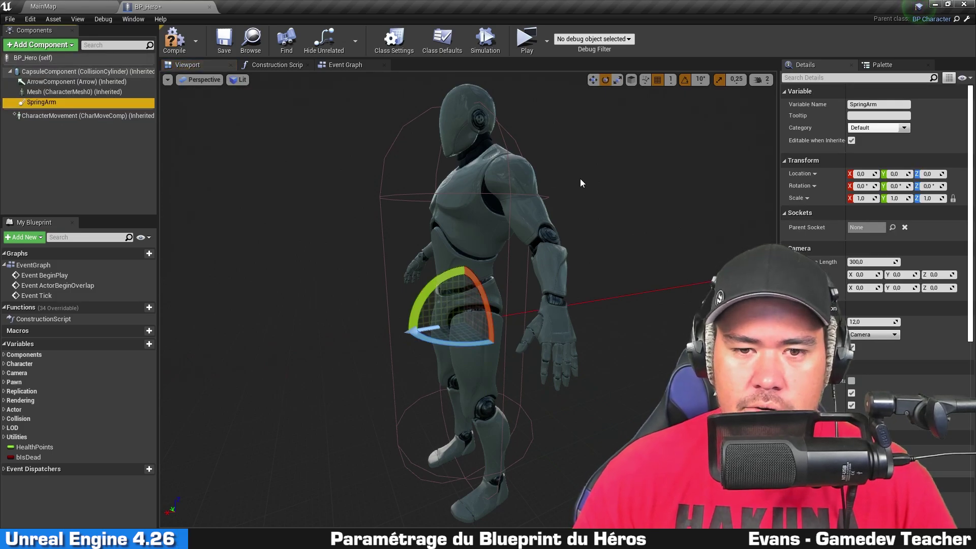
pyautogui.scroll(-3, 580, 179)
pyautogui.moveTo(595, 181)
pyautogui.mouseDown()
pyautogui.moveTo(711, 181)
pyautogui.moveTo(604, 197)
pyautogui.mouseUp()
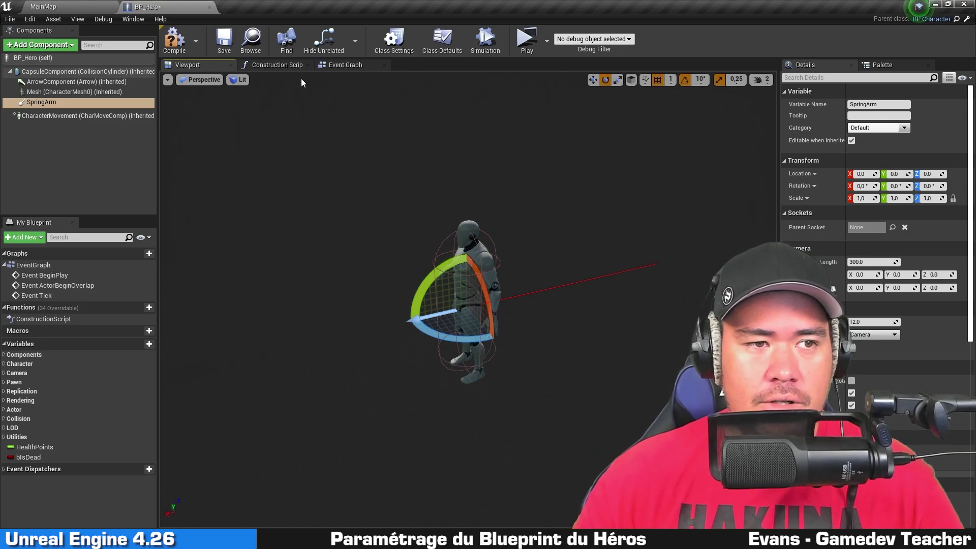
# - Add a Camera component to BP_Hero, keeping the default name Camera
pyautogui.click(68, 139)
pyautogui.click(45, 46)
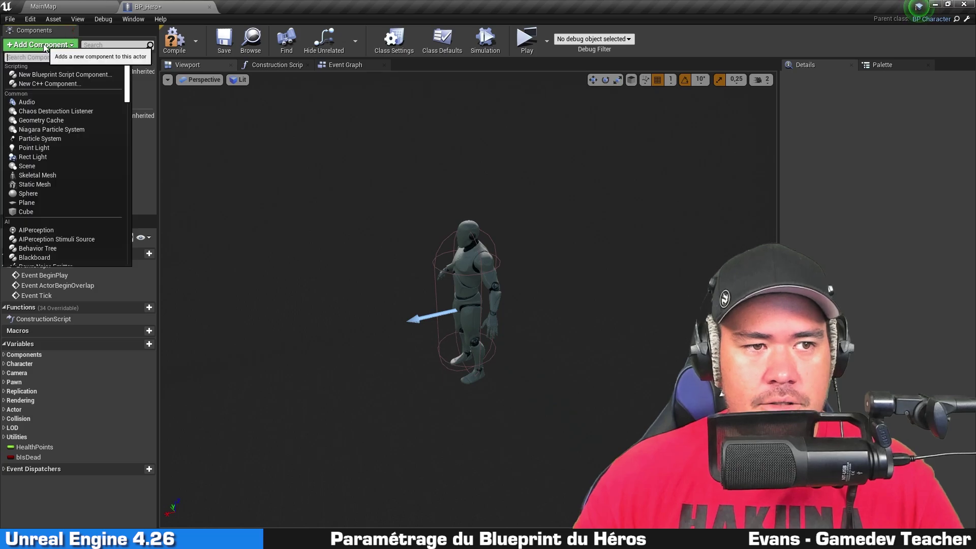
pyautogui.write('camera')
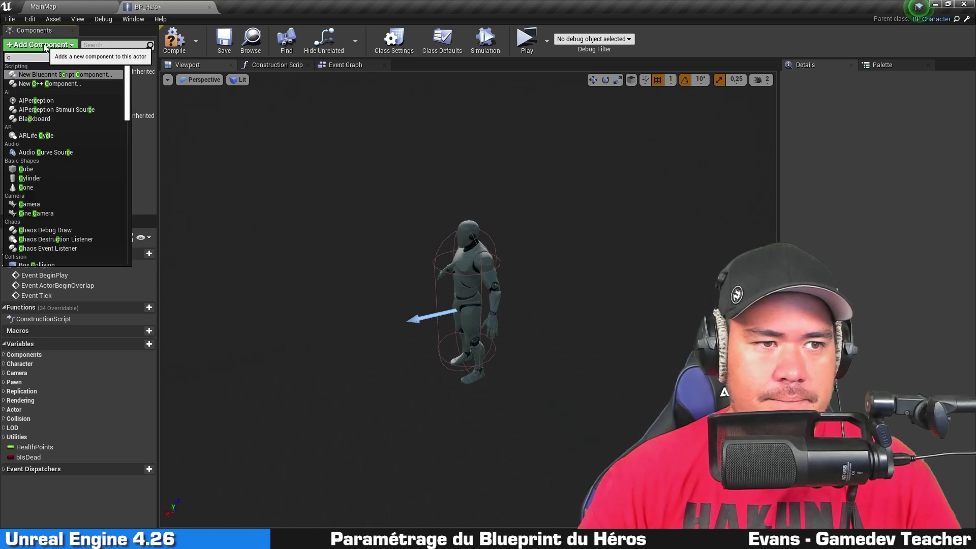
pyautogui.press('Return')
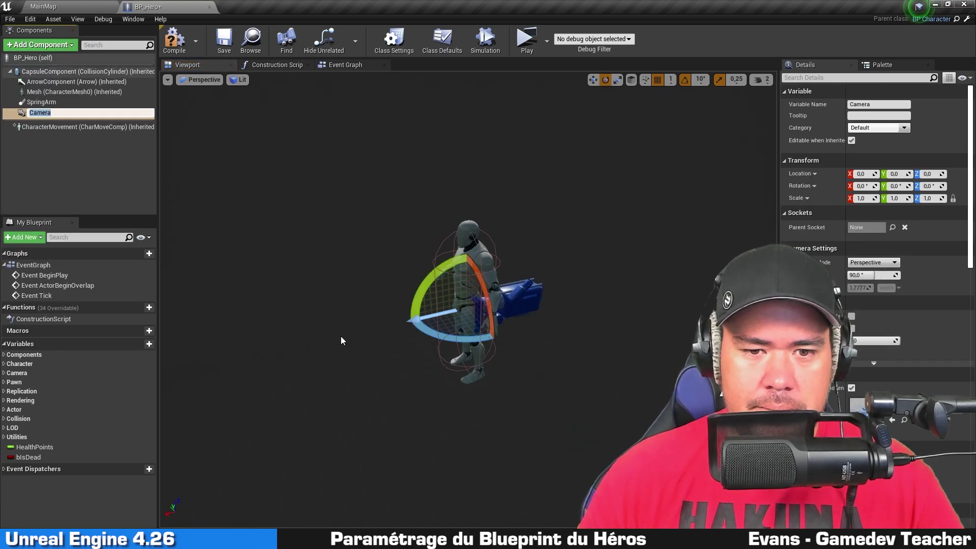
pyautogui.click(341, 338)
pyautogui.moveTo(609, 391); pyautogui.dragTo(559, 392)
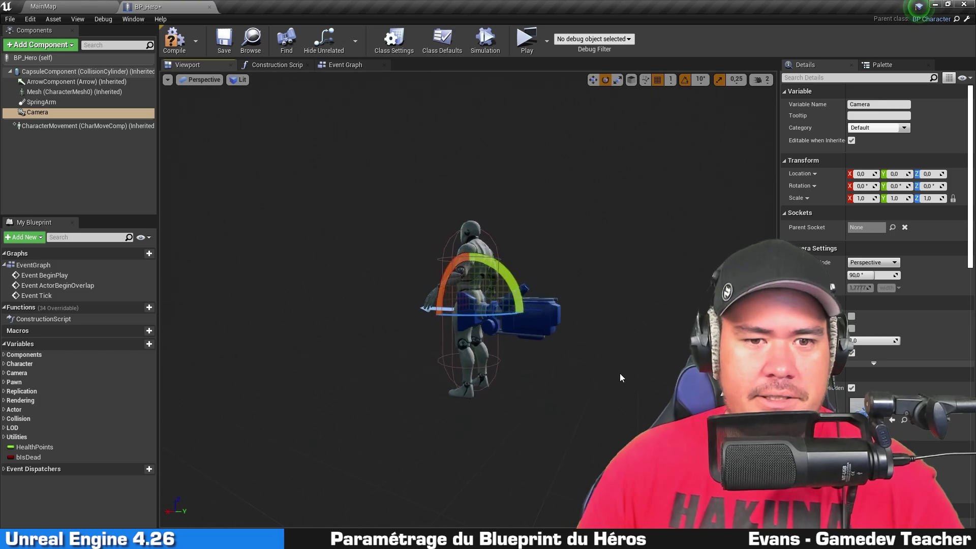
# - Nest the Camera under the SpringArm in the Components panel
pyautogui.click(84, 165)
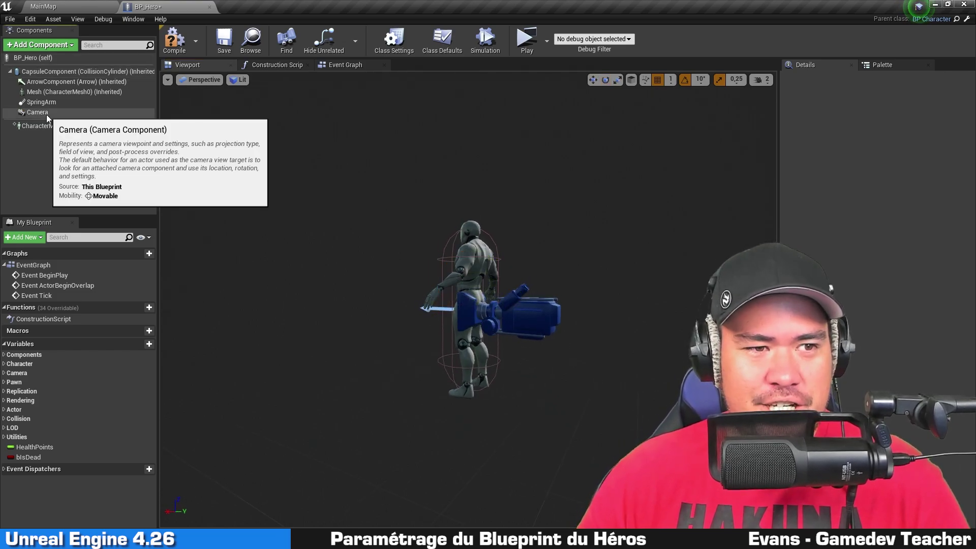
pyautogui.click(47, 115)
pyautogui.moveTo(47, 115); pyautogui.dragTo(49, 102)
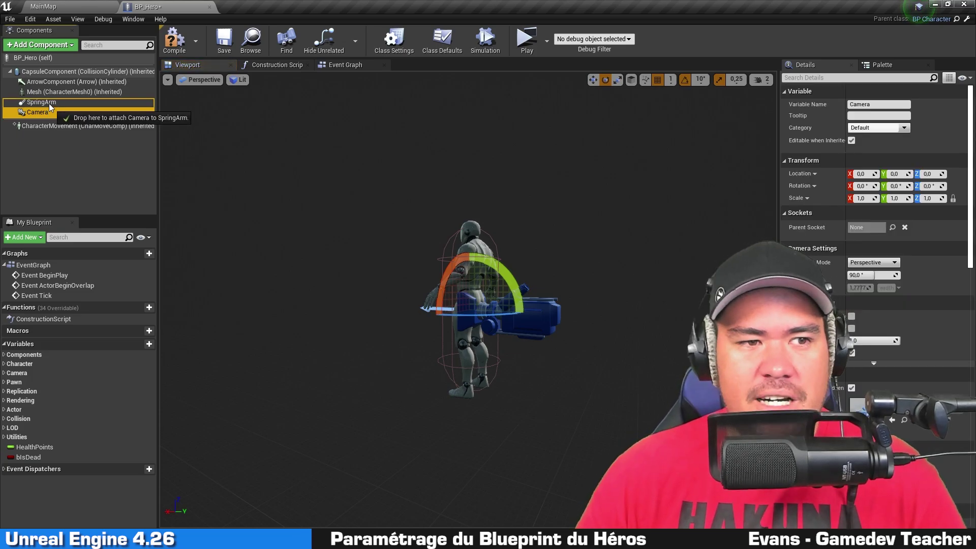
pyautogui.moveTo(49, 103); pyautogui.dragTo(49, 102)
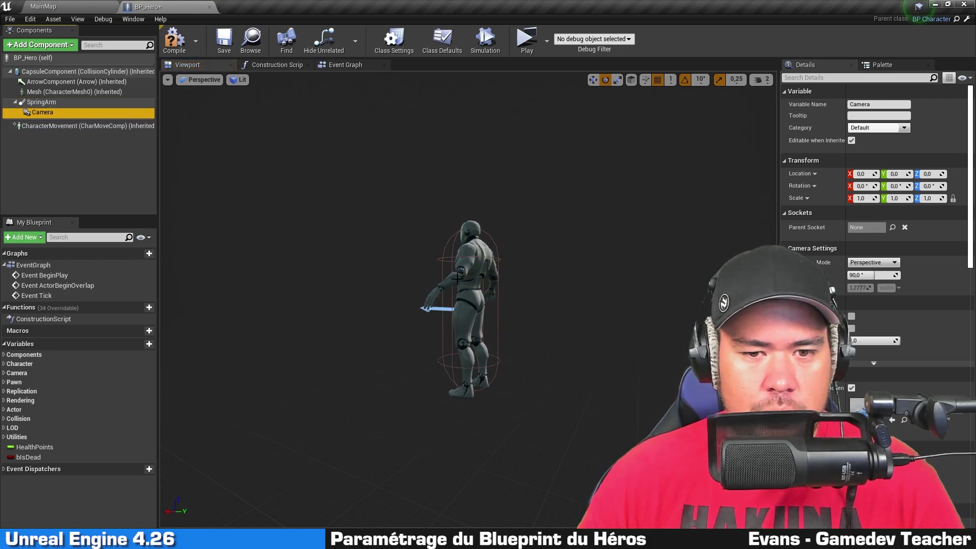
pyautogui.moveTo(536, 242); pyautogui.dragTo(585, 242)
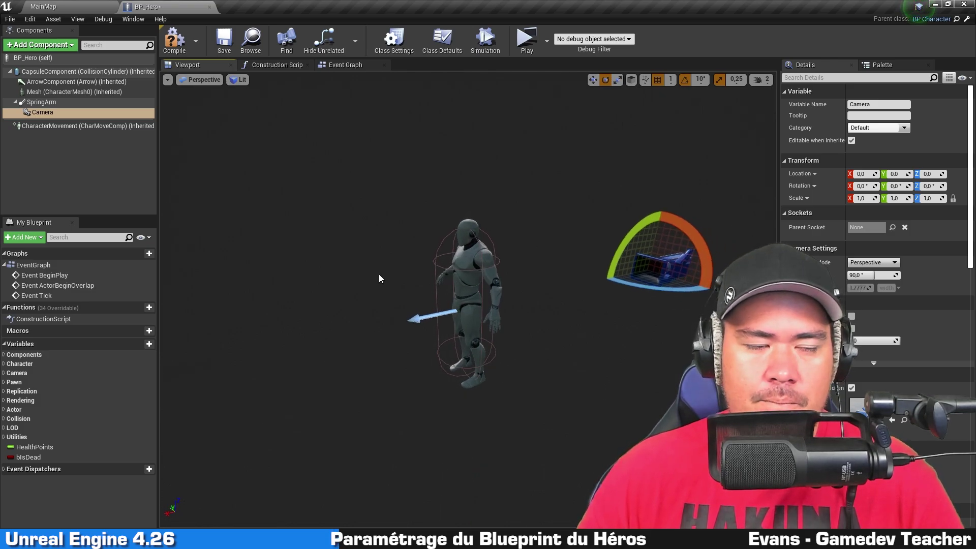
# - Undo the accidental Camera deletion and reselect the SpringArm
pyautogui.click(81, 171)
pyautogui.click(65, 114)
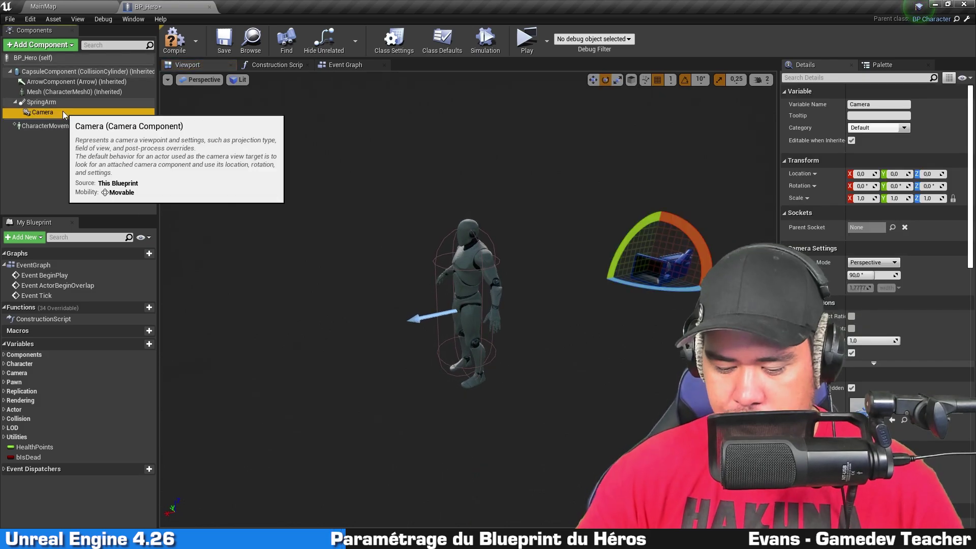
pyautogui.press('Delete')
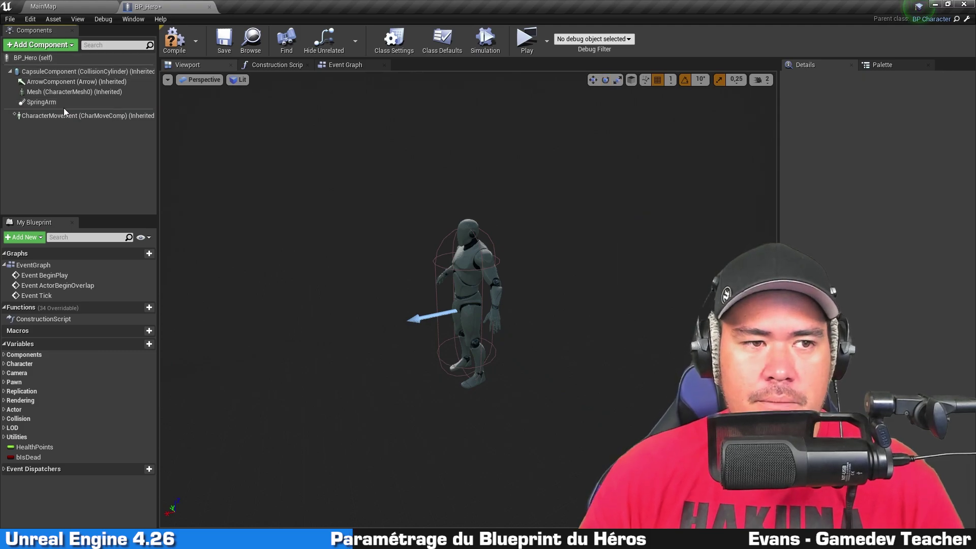
pyautogui.click(66, 105)
pyautogui.click(57, 47)
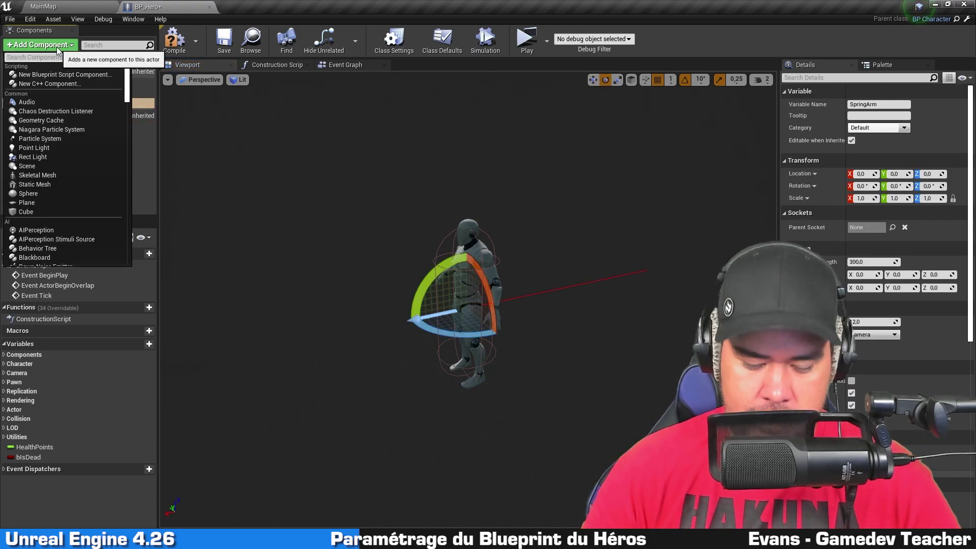
pyautogui.press('Escape')
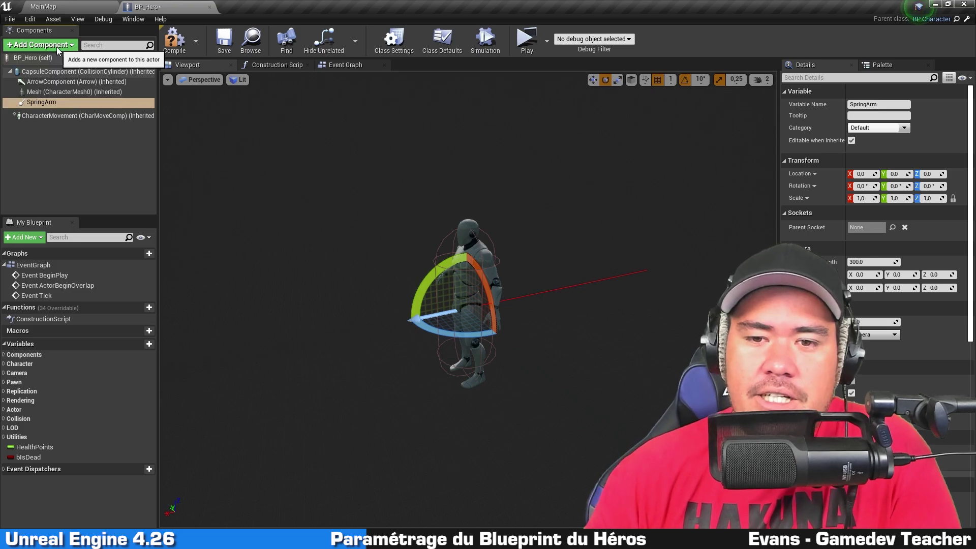
pyautogui.hotkey('ctrl', 'z')
pyautogui.click(148, 192)
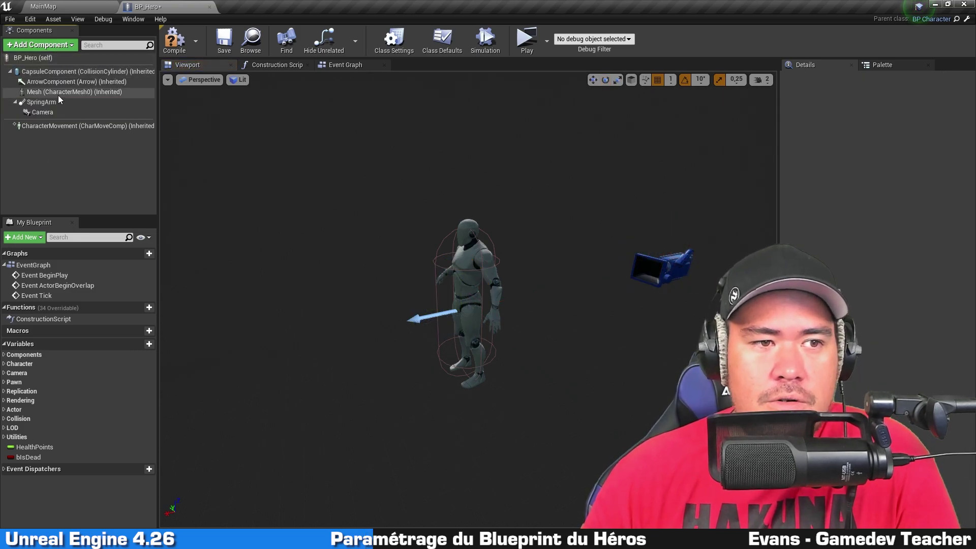
pyautogui.click(51, 102)
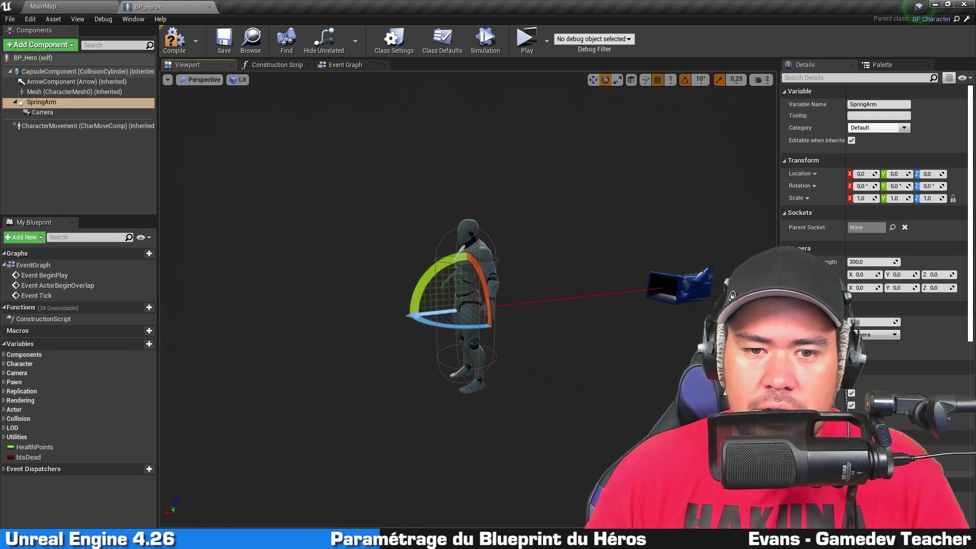
# - Rotate the SpringArm's pitch to about -30° so the camera looks down on the hero
pyautogui.moveTo(424, 289)
pyautogui.mouseDown()
pyautogui.moveTo(429, 360)
pyautogui.moveTo(409, 328)
pyautogui.moveTo(430, 360)
pyautogui.moveTo(415, 344)
pyautogui.moveTo(709, 166)
pyautogui.mouseUp()
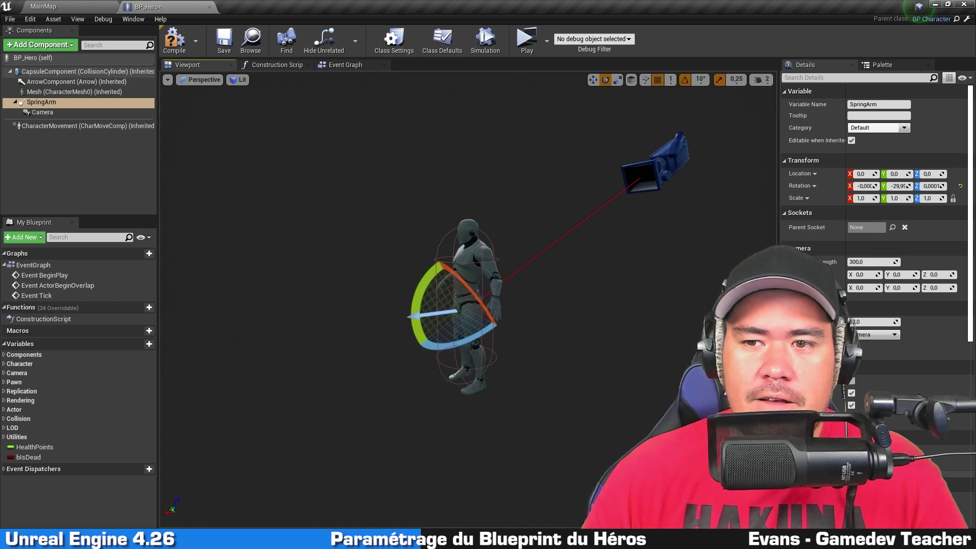
pyautogui.moveTo(670, 249); pyautogui.dragTo(585, 250)
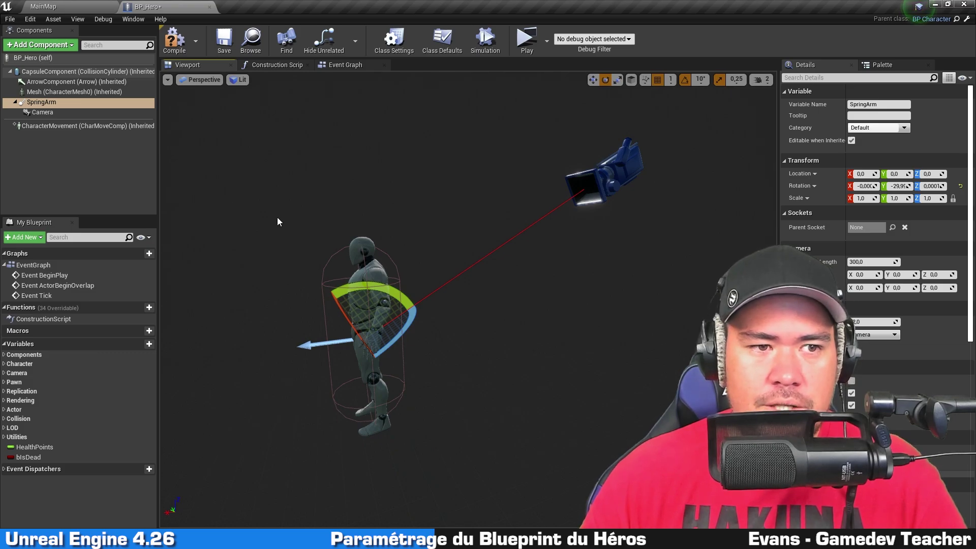
pyautogui.click(18, 178)
pyautogui.click(46, 103)
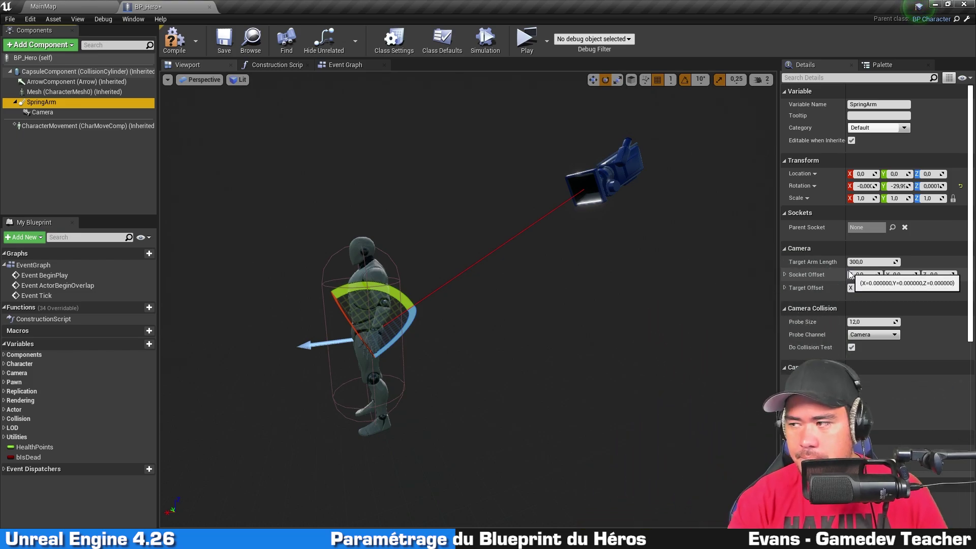
# - Turn off Do Collision Test in the SpringArm's Details
pyautogui.scroll(-3, 898, 247)
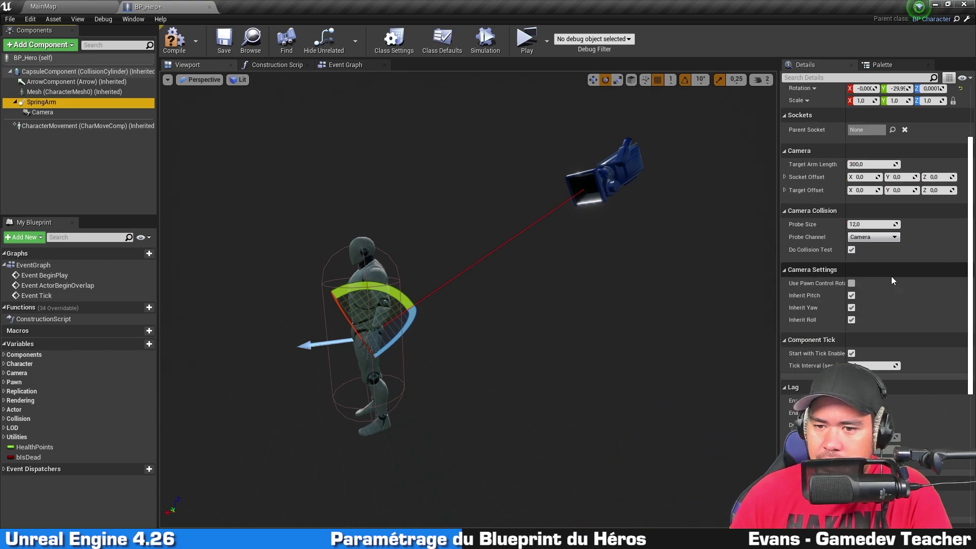
pyautogui.scroll(-1, 892, 276)
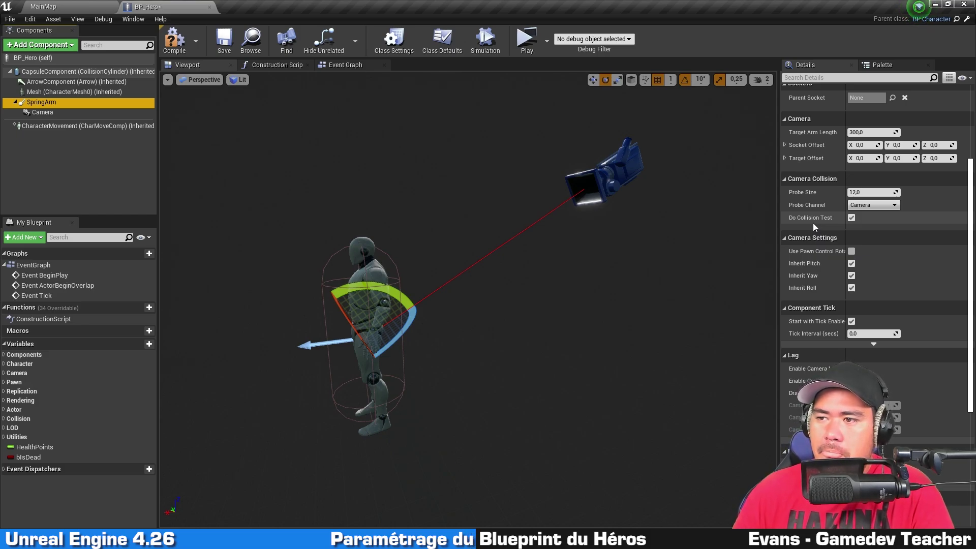
pyautogui.click(852, 218)
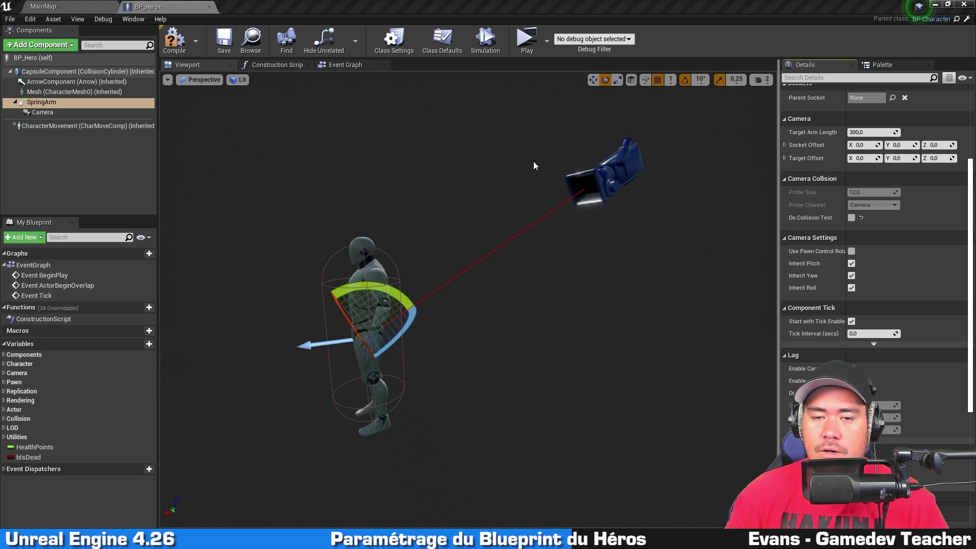
pyautogui.click(569, 114)
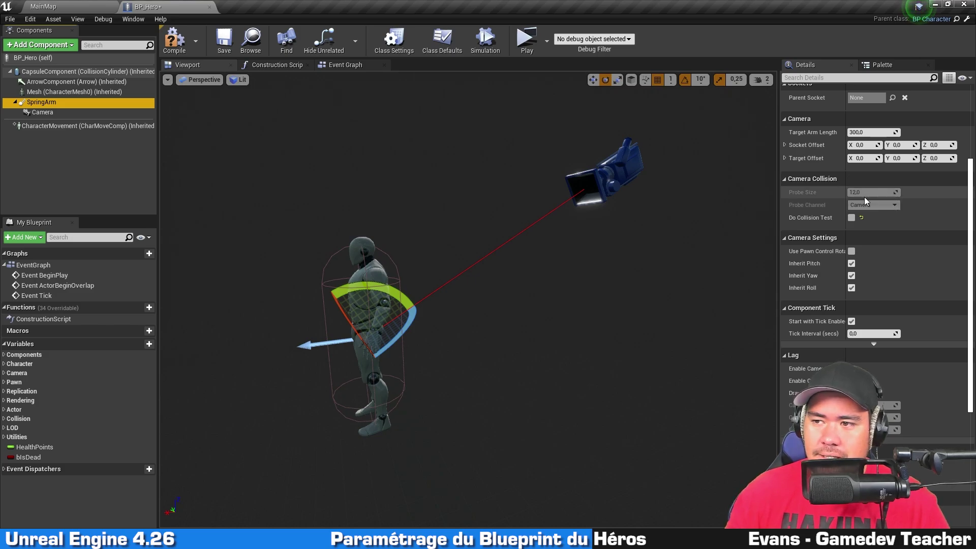
# - Uncheck Inherit Pitch, Inherit Yaw and Inherit Roll on the SpringArm
pyautogui.click(851, 264)
pyautogui.click(852, 278)
pyautogui.click(853, 287)
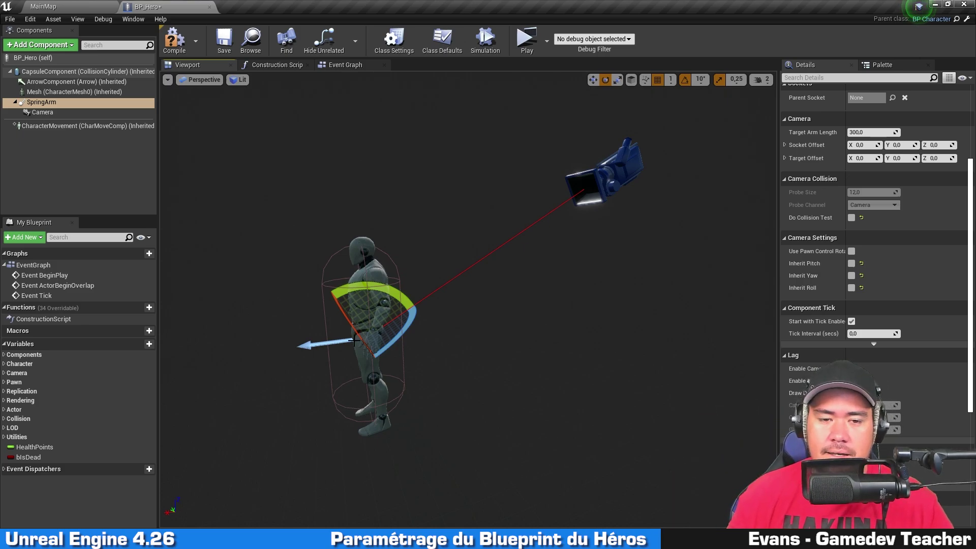
pyautogui.moveTo(458, 305)
pyautogui.mouseDown()
pyautogui.moveTo(387, 346)
pyautogui.moveTo(325, 356)
pyautogui.moveTo(356, 325)
pyautogui.moveTo(396, 315)
pyautogui.mouseUp()
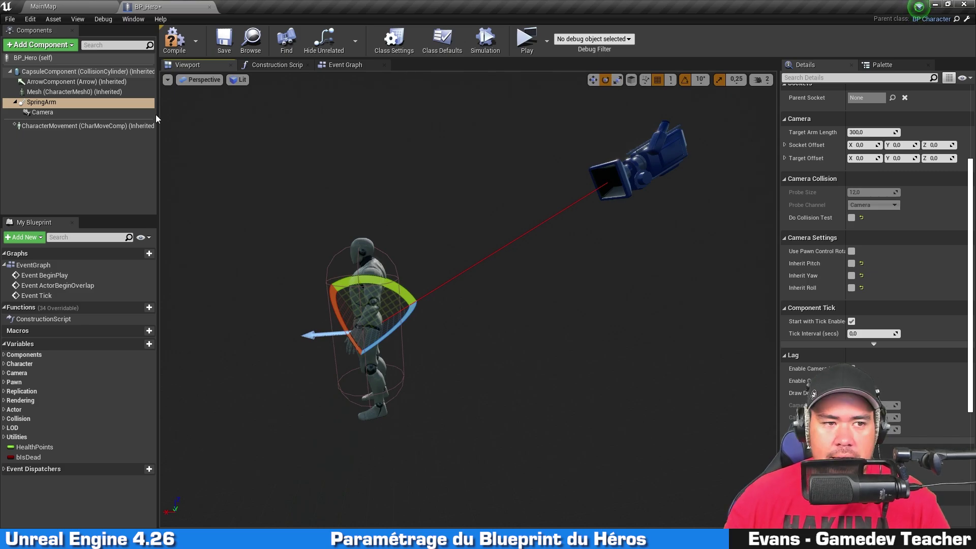
# - Set the SpringArm's Rotation Y to -60
pyautogui.click(47, 112)
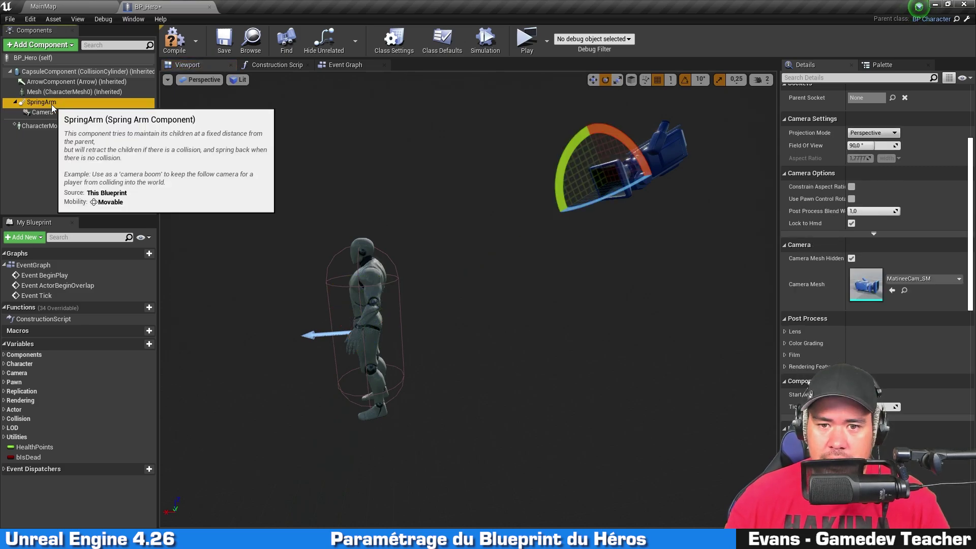
pyautogui.click(52, 104)
pyautogui.scroll(3, 871, 244)
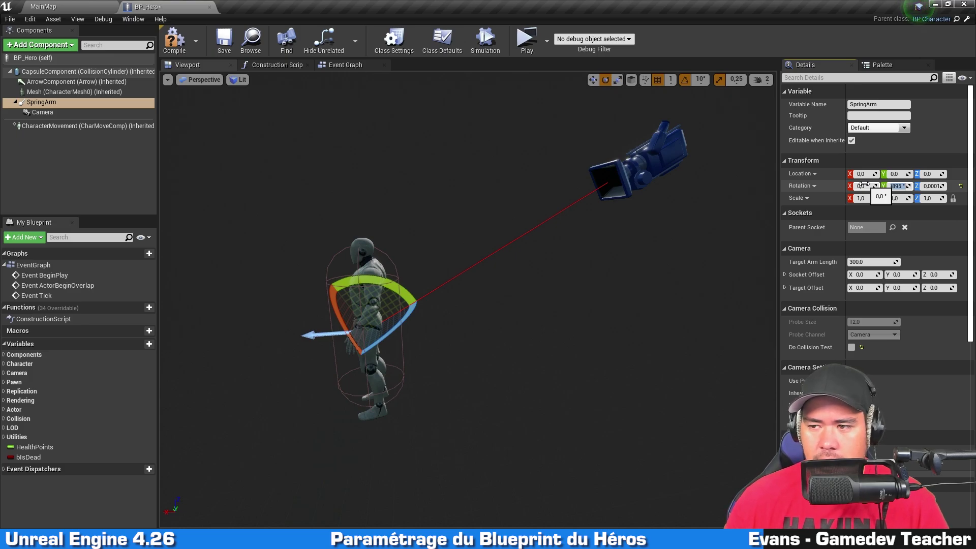
pyautogui.press('Return')
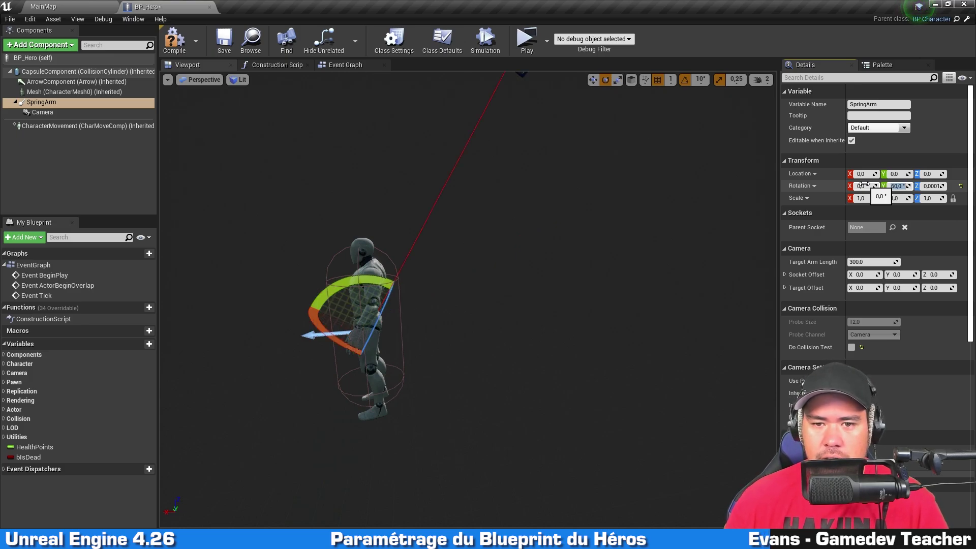
pyautogui.scroll(-3, 501, 139)
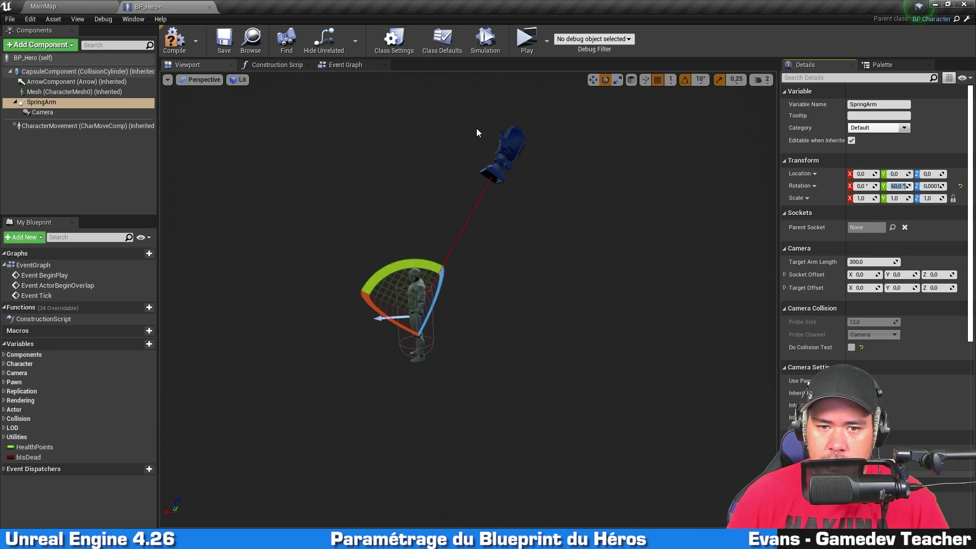
pyautogui.click(932, 186)
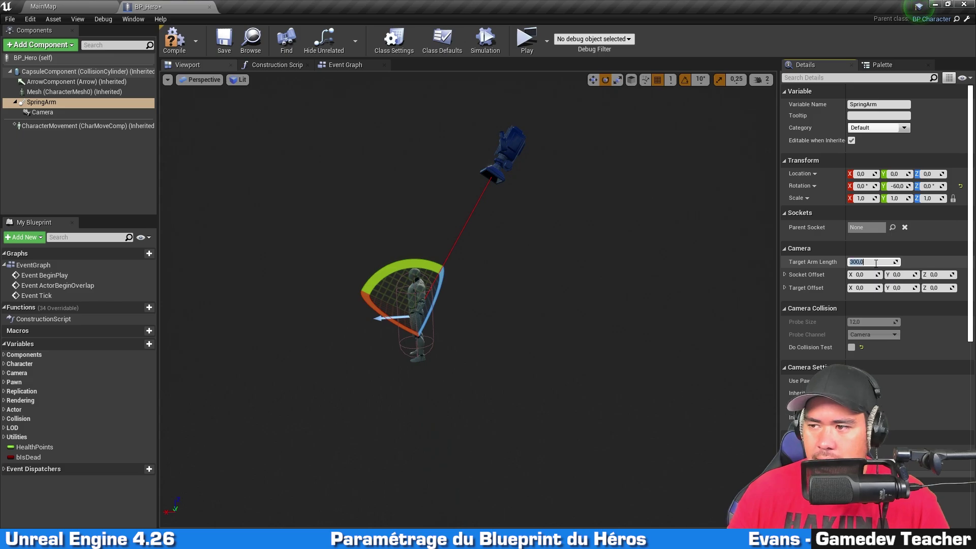
# - Change the SpringArm's Target Arm Length from 300 to 800
pyautogui.write('800')
pyautogui.press('Return')
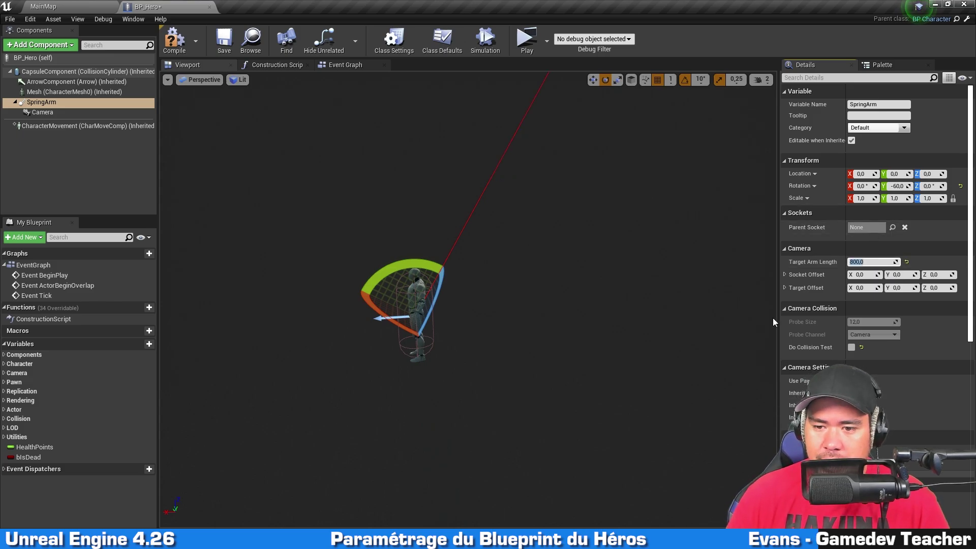
pyautogui.scroll(-6, 650, 228)
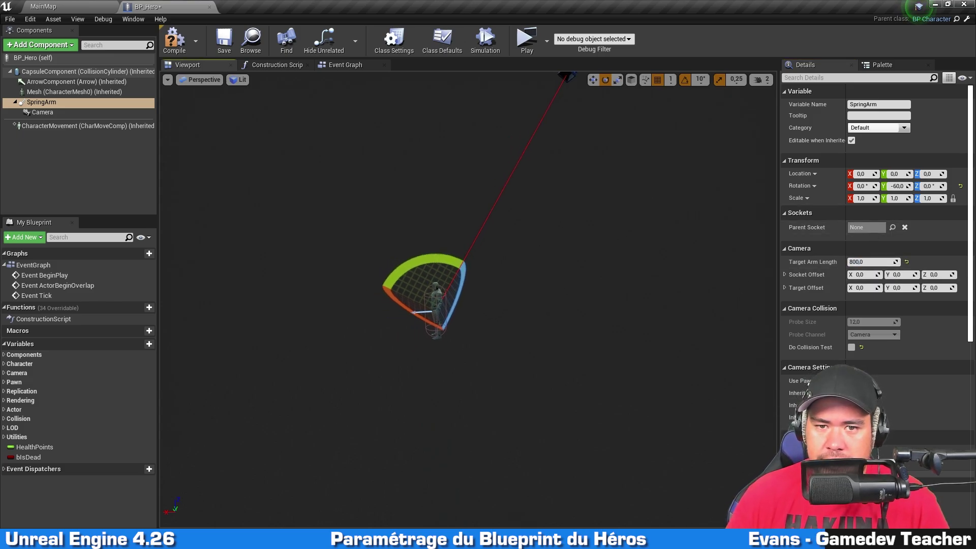
pyautogui.moveTo(639, 193); pyautogui.dragTo(639, 182, button='right')
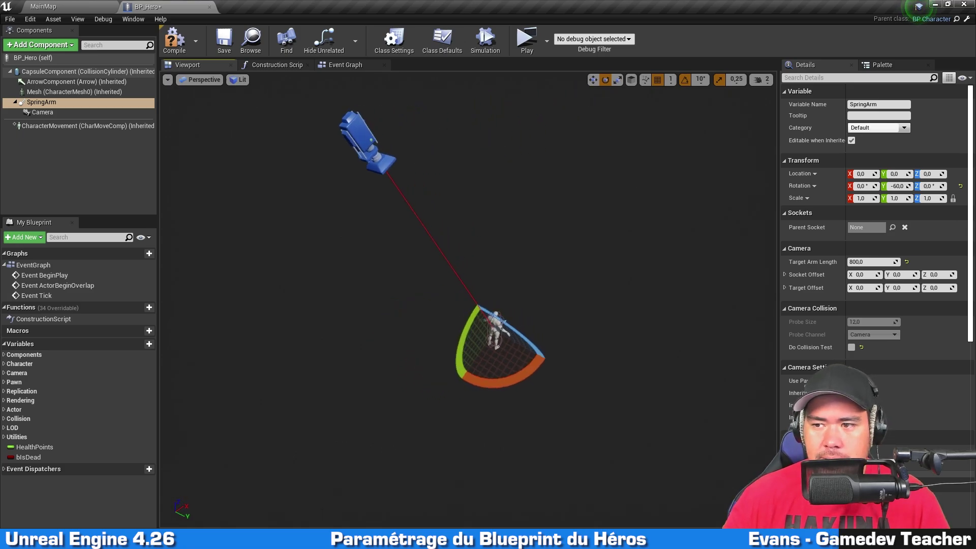
# - Compile and save BP_Hero, then drop a BP_Hero instance onto the MainMap arena floor
pyautogui.click(173, 45)
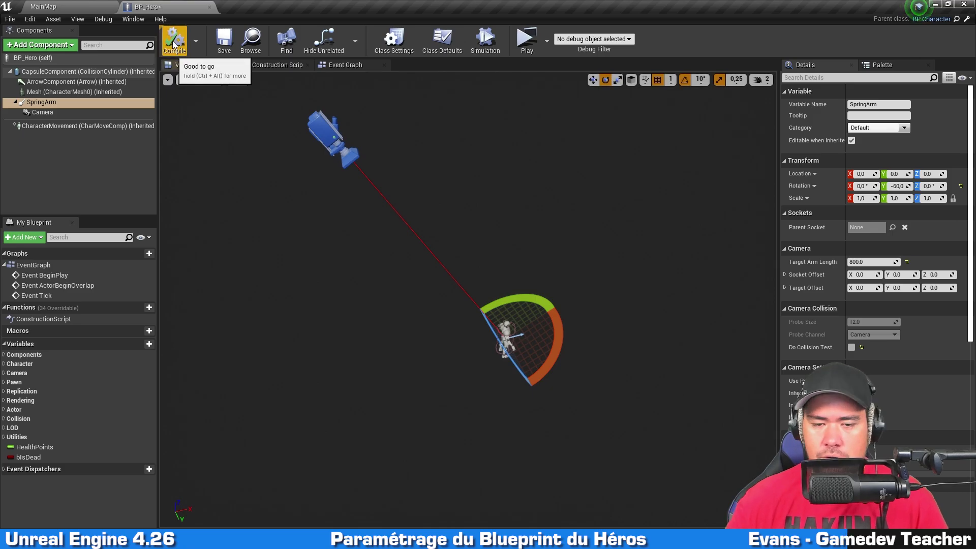
pyautogui.click(224, 41)
pyautogui.moveTo(367, 127); pyautogui.dragTo(484, 272, button='right')
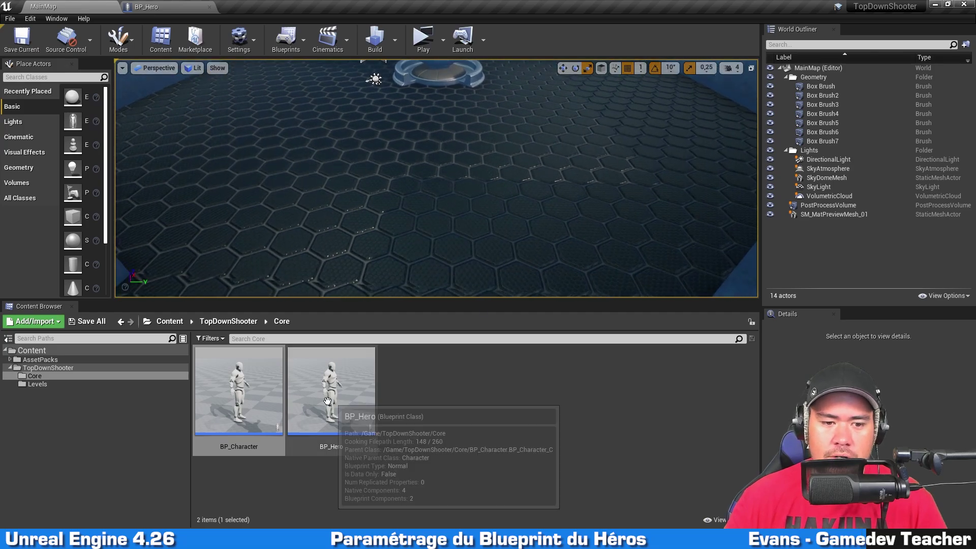
pyautogui.moveTo(331, 386); pyautogui.dragTo(408, 208)
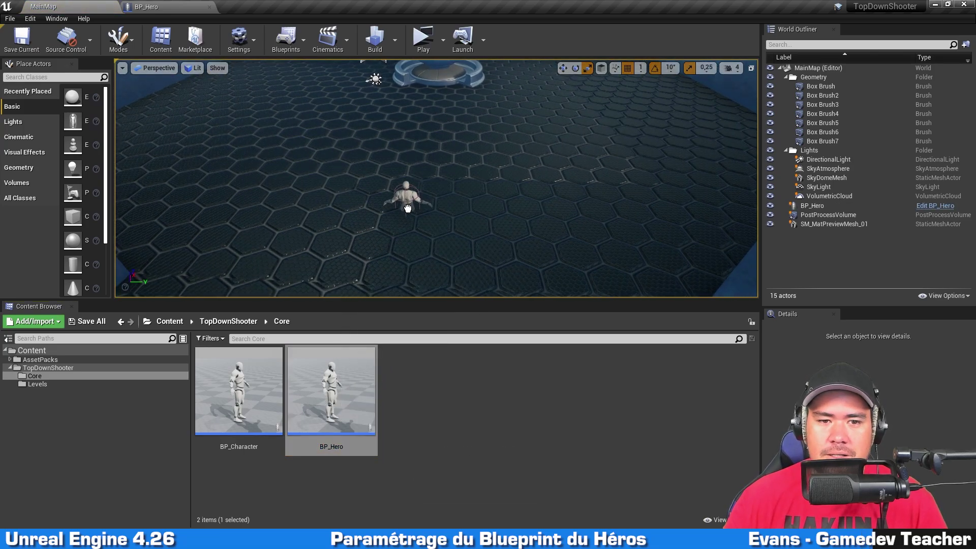
# - Shift the placed BP_Hero to the left on the arena floor
pyautogui.moveTo(407, 209); pyautogui.dragTo(407, 178, button='right')
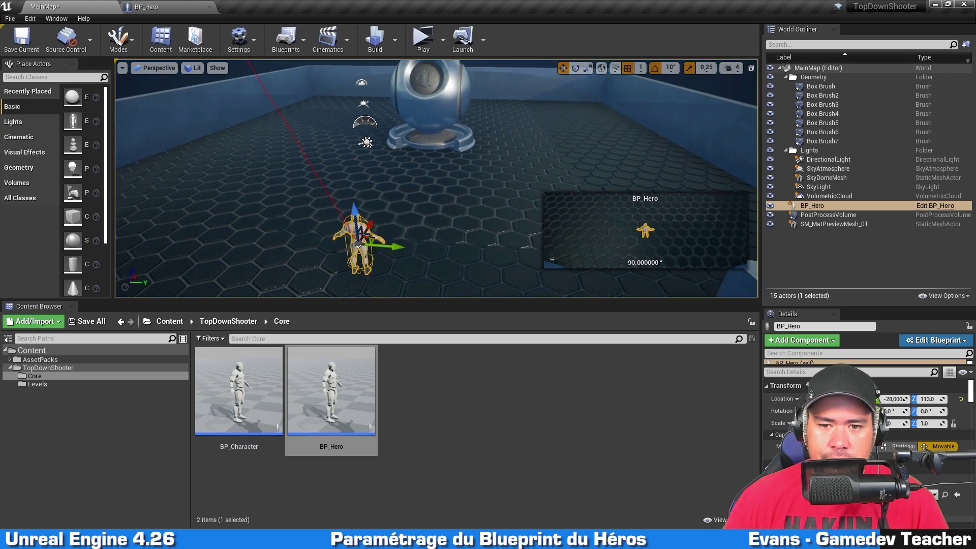
pyautogui.press('d')
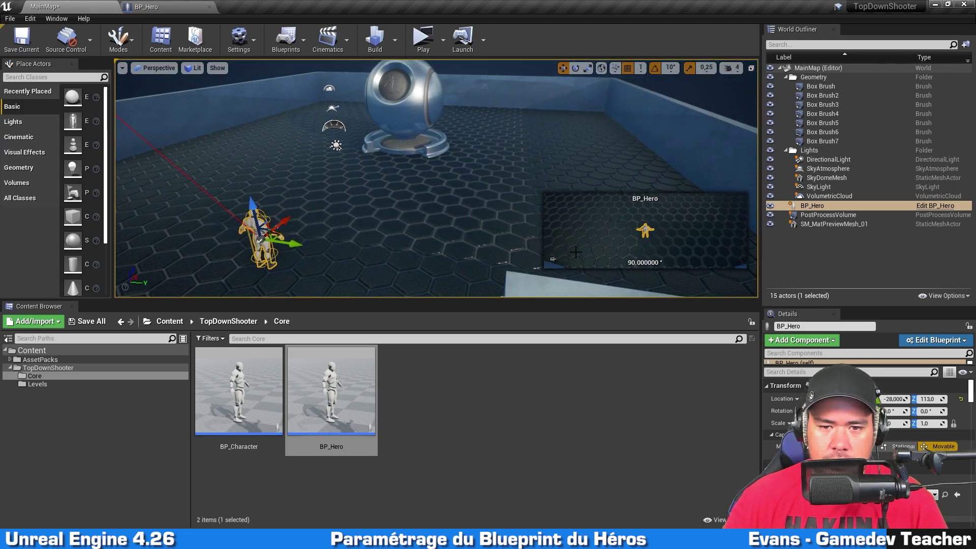
pyautogui.moveTo(389, 203); pyautogui.dragTo(446, 270, button='right')
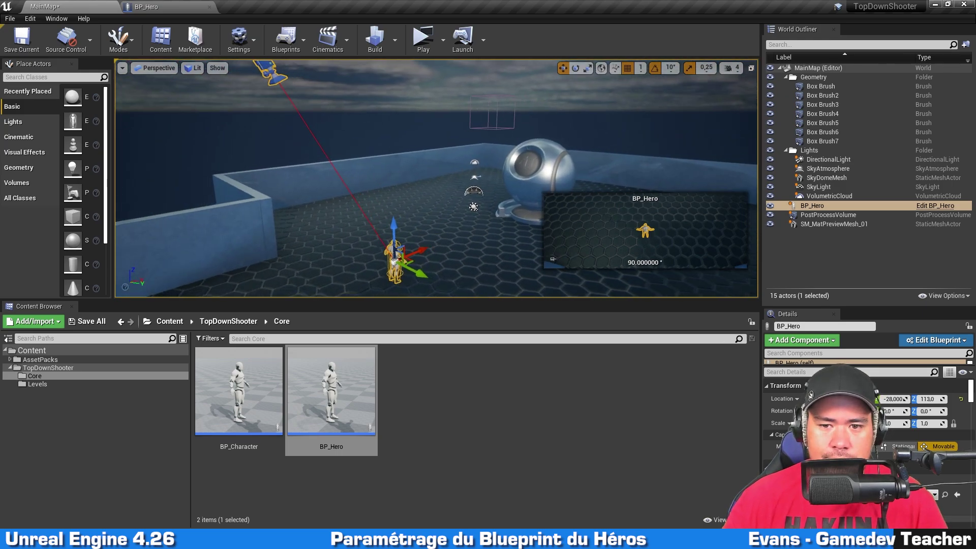
pyautogui.moveTo(446, 270); pyautogui.dragTo(373, 295)
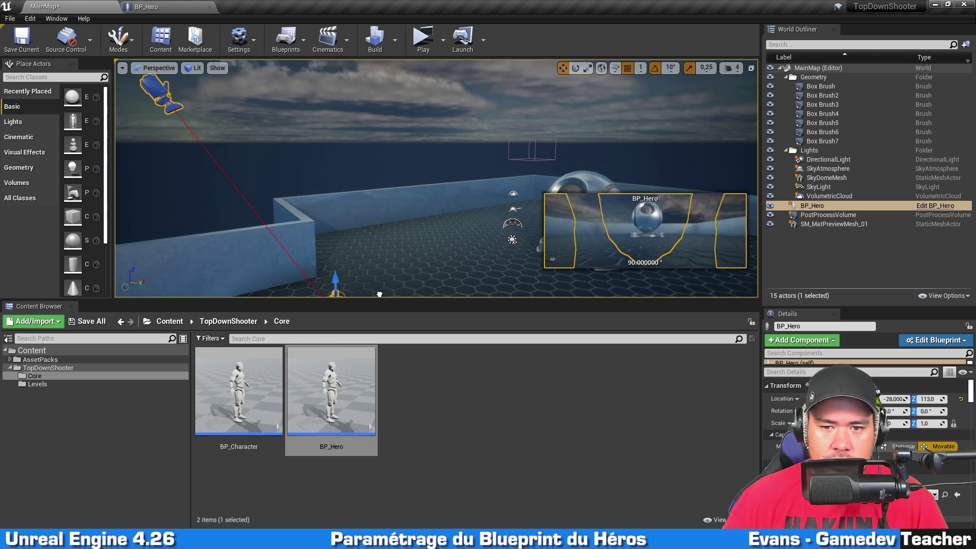
pyautogui.moveTo(401, 246); pyautogui.dragTo(407, 274, button='right')
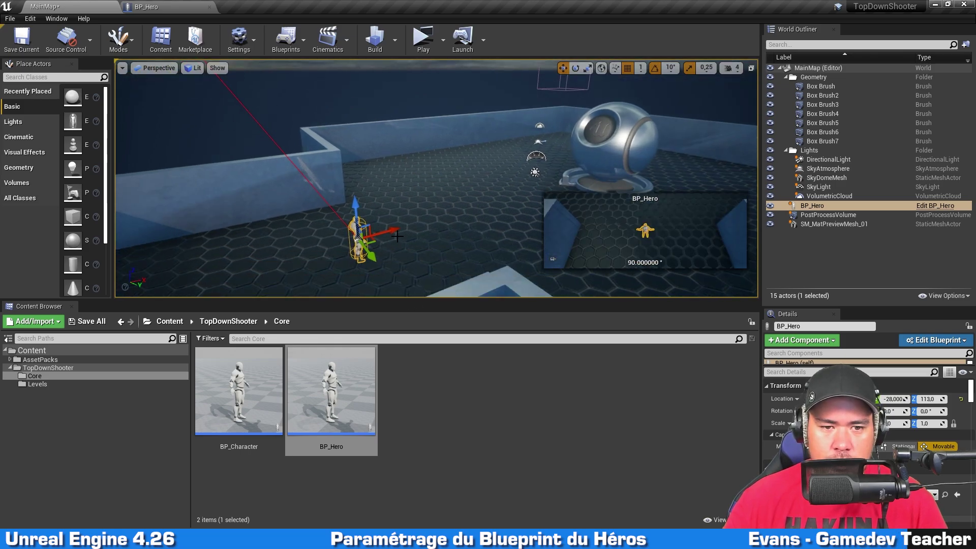
pyautogui.click(189, 5)
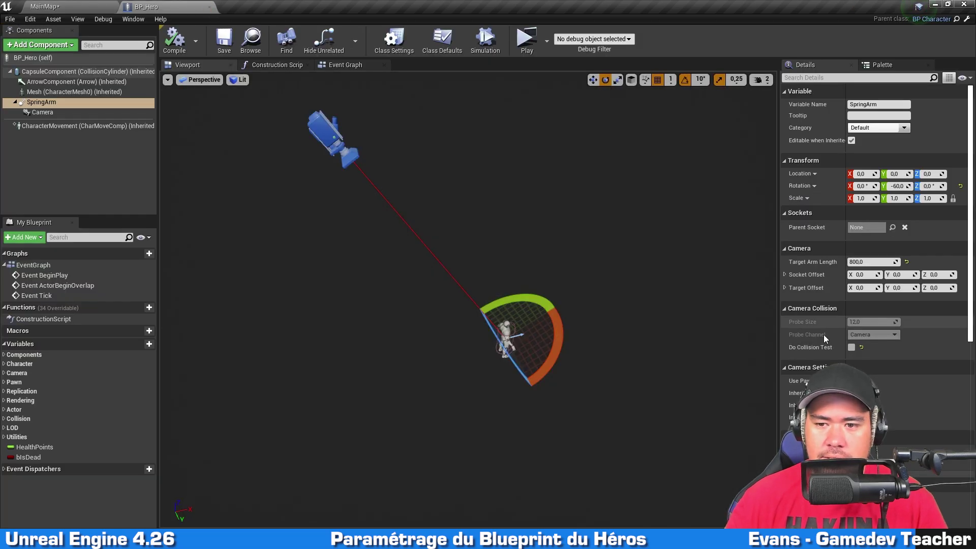
# - Set BP_Hero's spring arm Target Arm Length to 400, compile, and check the level
pyautogui.click(878, 263)
pyautogui.write('400')
pyautogui.press('Return')
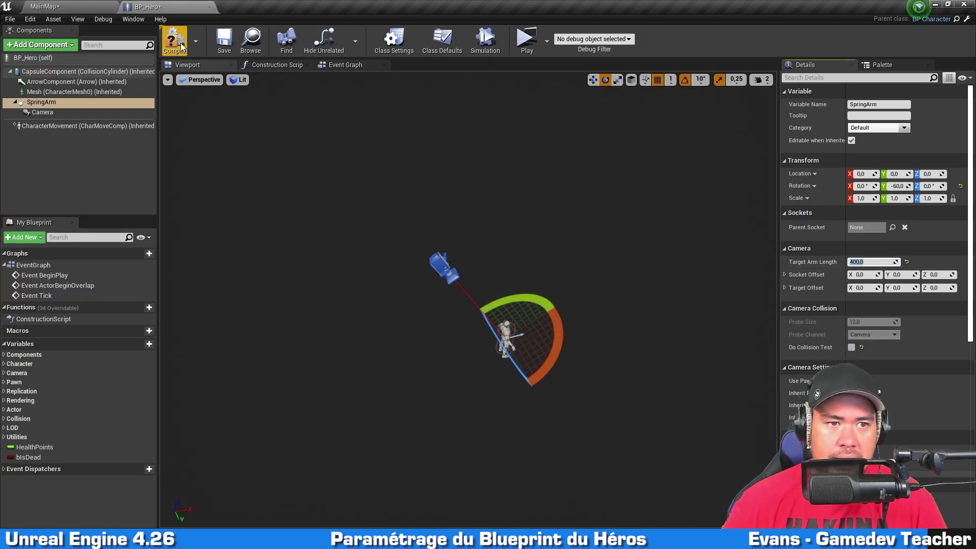
pyautogui.click(181, 47)
pyautogui.click(43, 6)
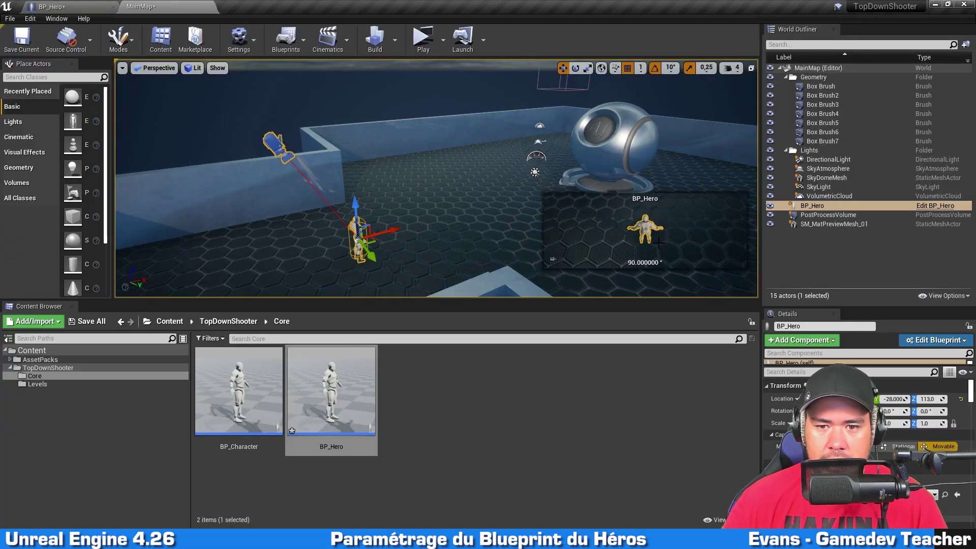
# - Restore the Target Arm Length to 800 and return to the MainMap level
pyautogui.click(56, 6)
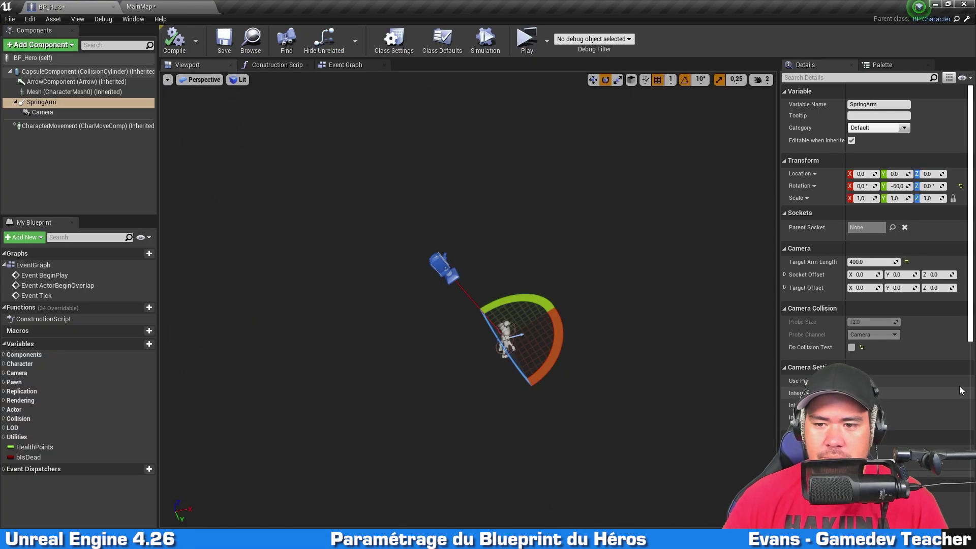
pyautogui.write('800')
pyautogui.press('Return')
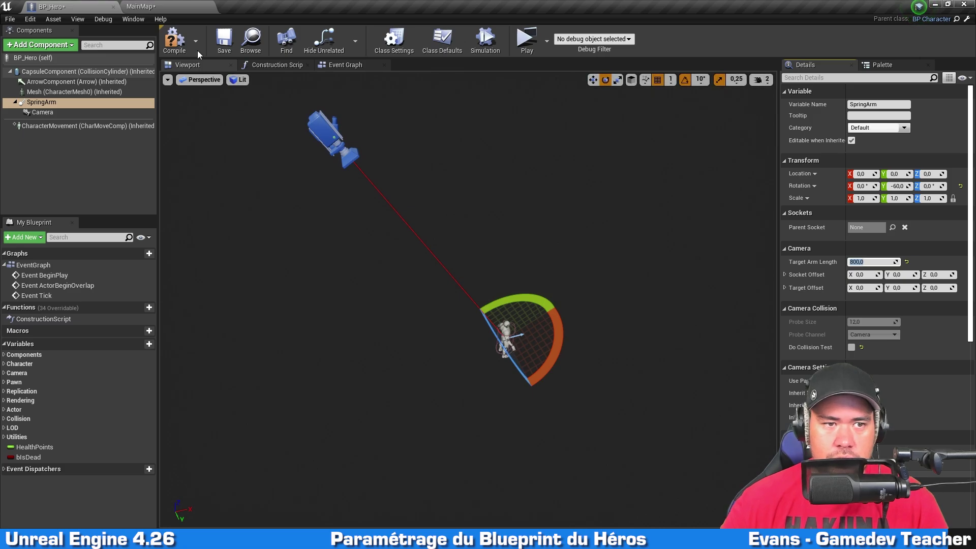
pyautogui.moveTo(84, 6); pyautogui.dragTo(163, 5)
pyautogui.click(141, 6)
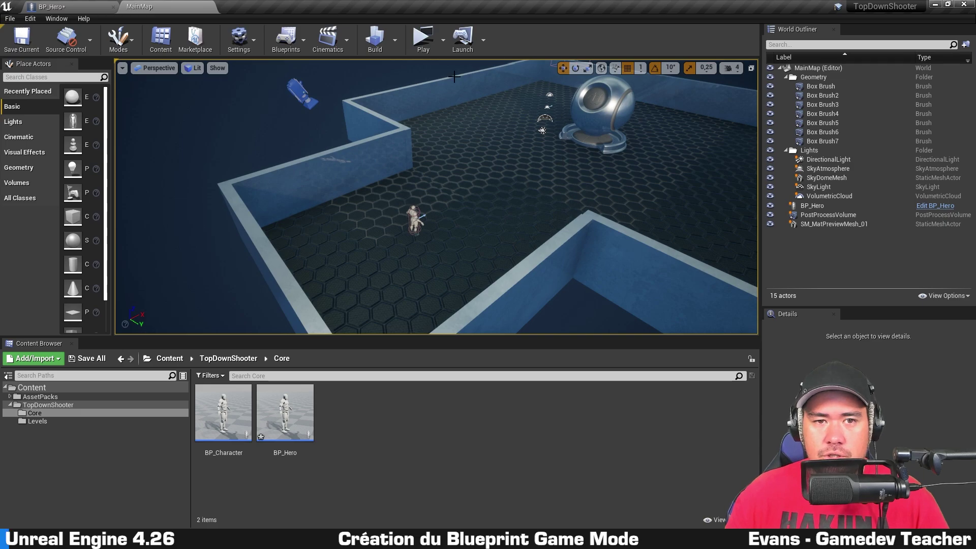
pyautogui.click(424, 38)
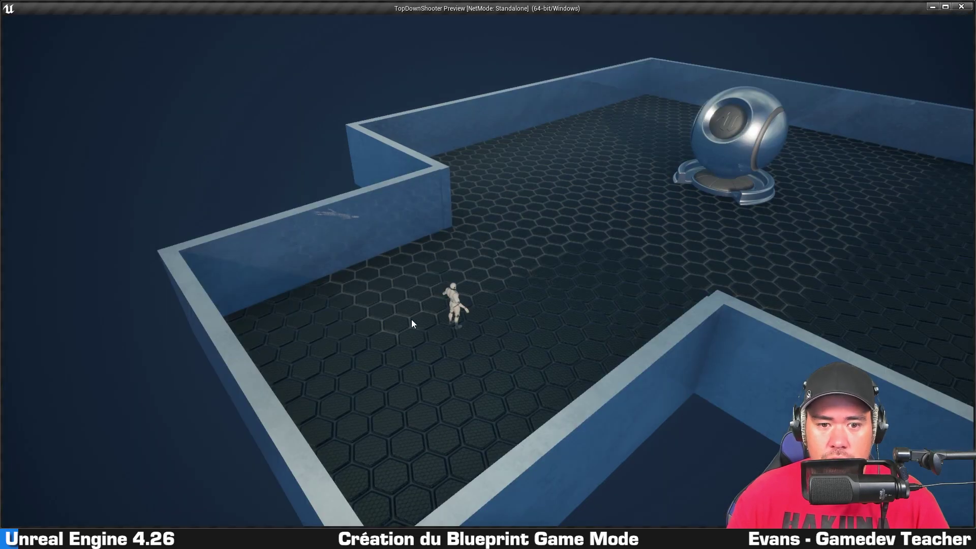
pyautogui.click(575, 206)
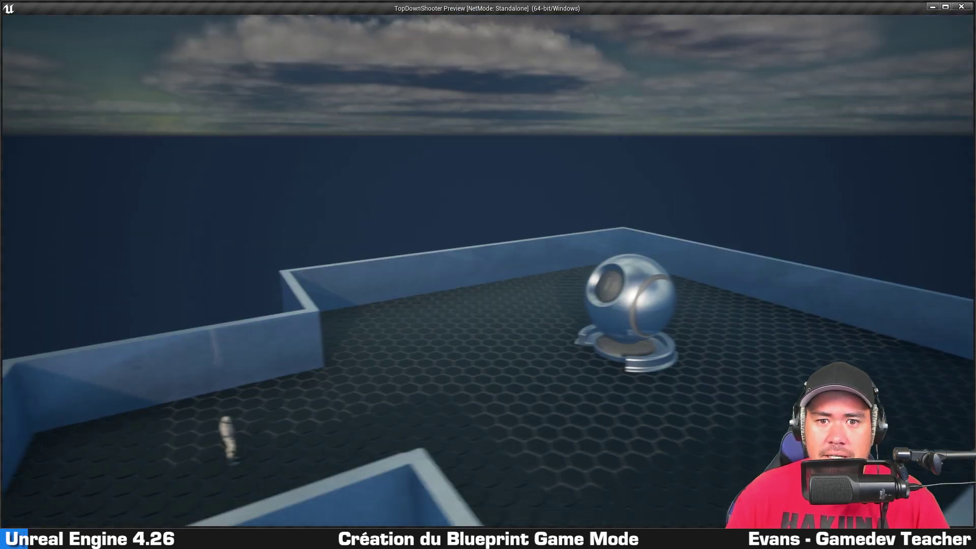
pyautogui.press('w')
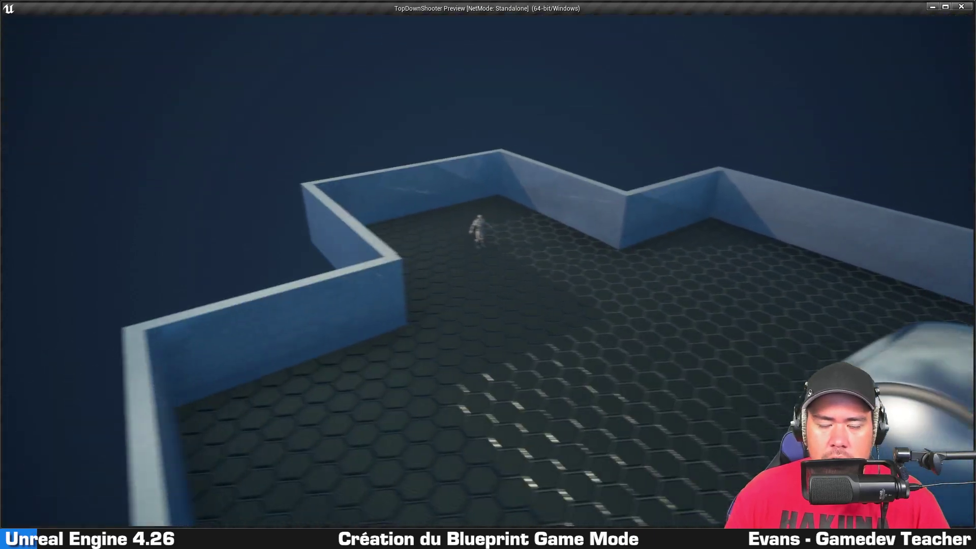
pyautogui.press('w')
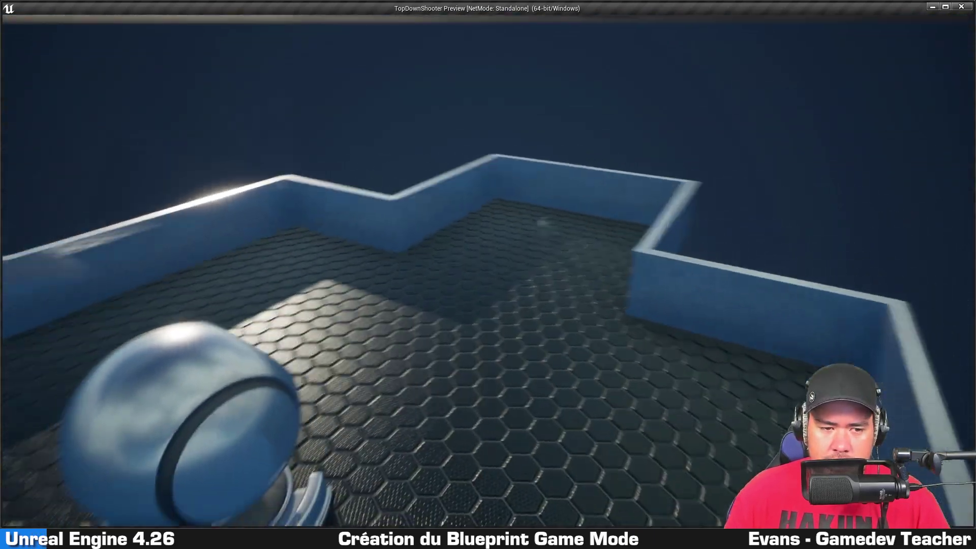
pyautogui.press('w')
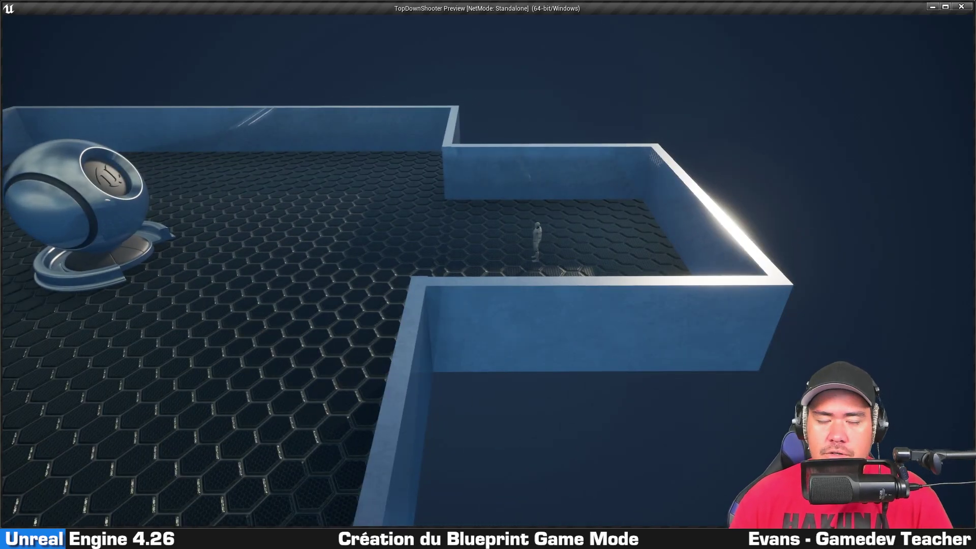
pyautogui.press('Escape')
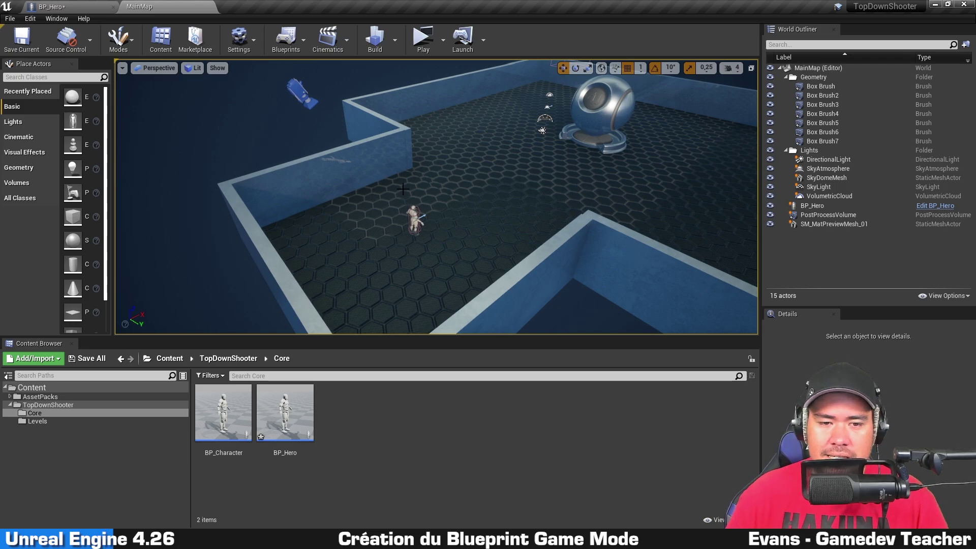
# - Create a new Blueprint Class based on Game Mode Base in the Core folder
pyautogui.moveTo(460, 345); pyautogui.dragTo(468, 304)
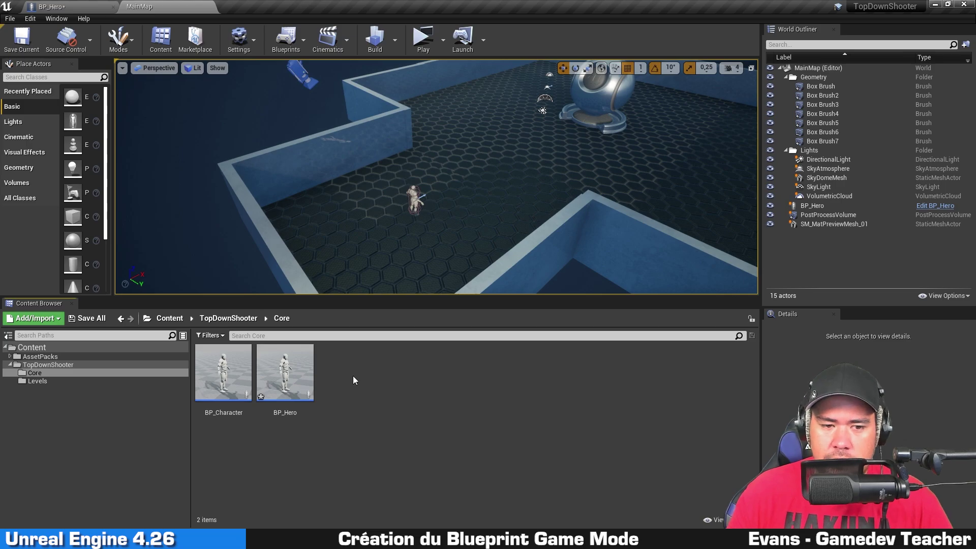
pyautogui.rightClick(368, 375)
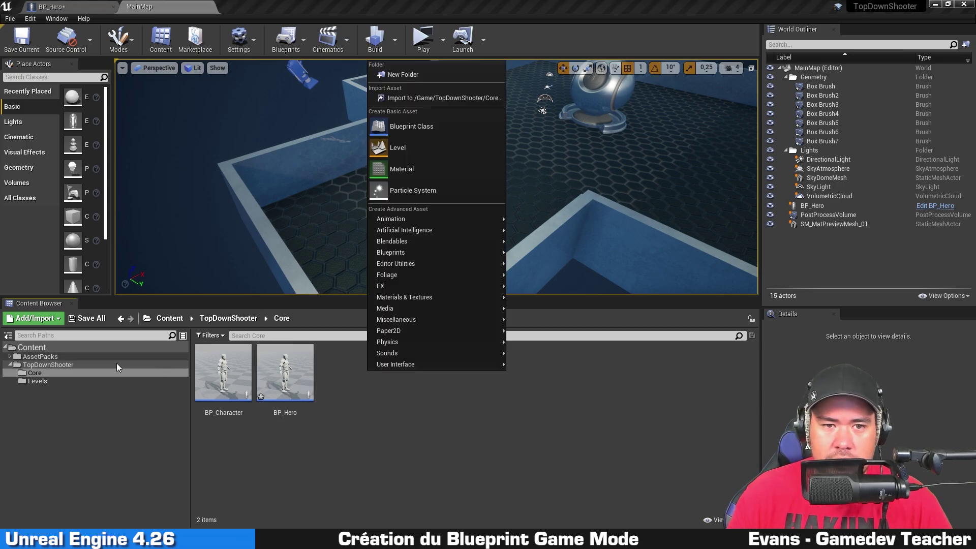
pyautogui.click(427, 126)
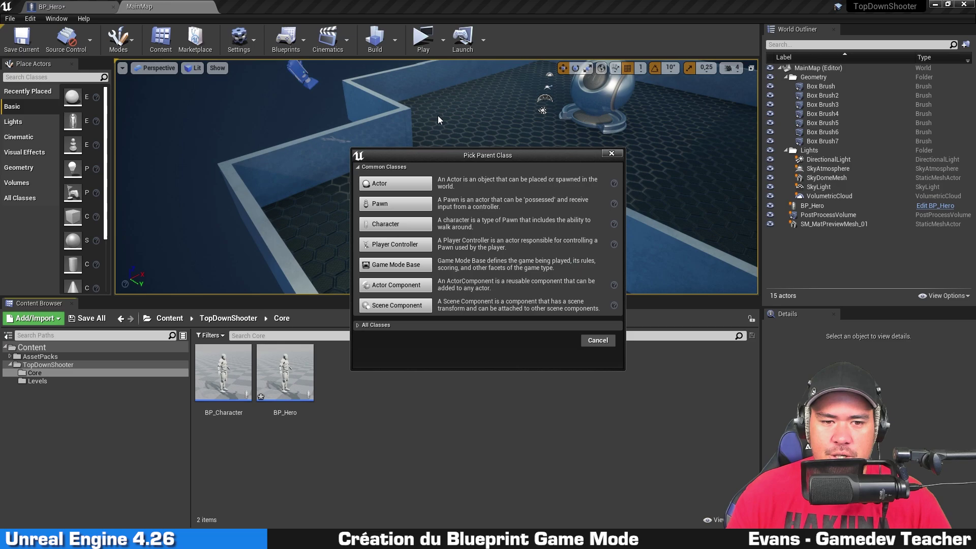
pyautogui.click(422, 267)
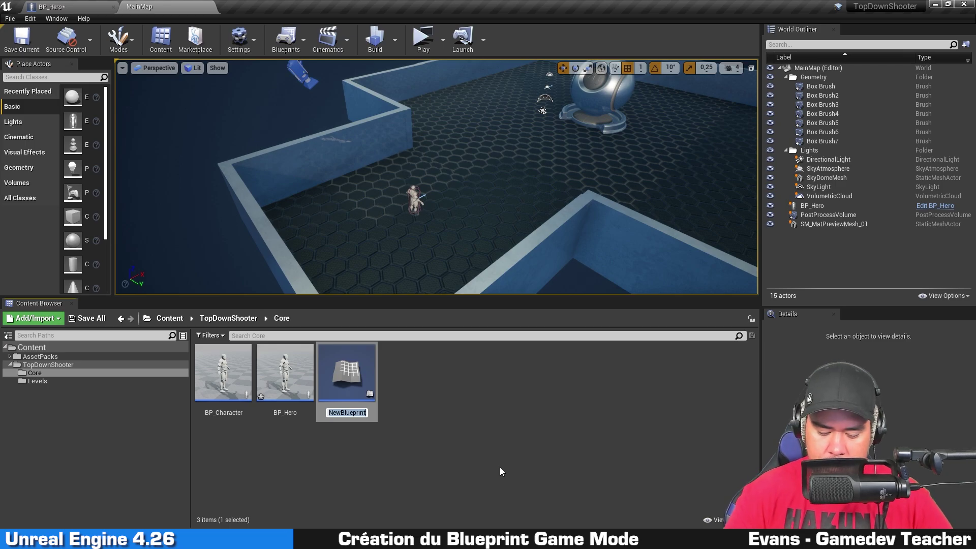
# - Name the new blueprint BP_GameMode and open it for editing
pyautogui.write('BP_')
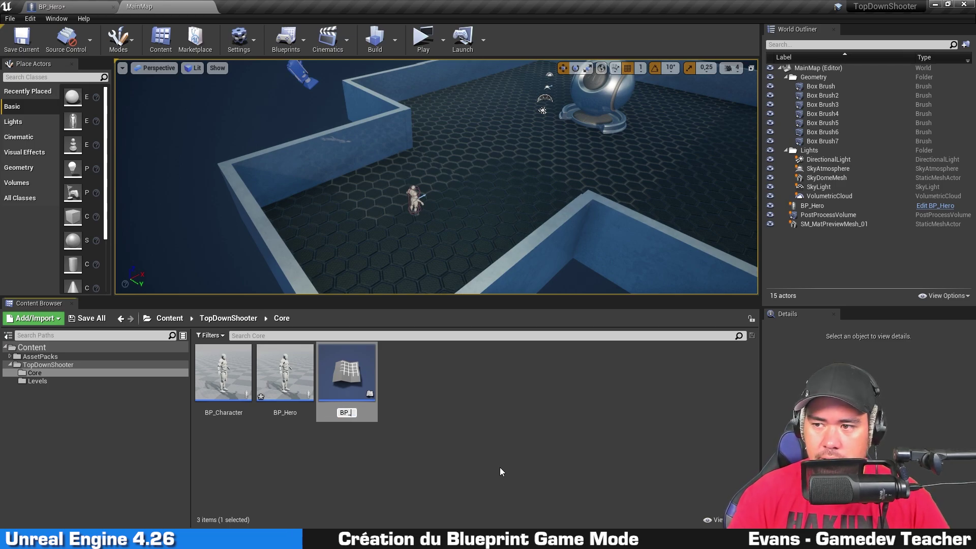
pyautogui.write('GameMode')
pyautogui.press('Return')
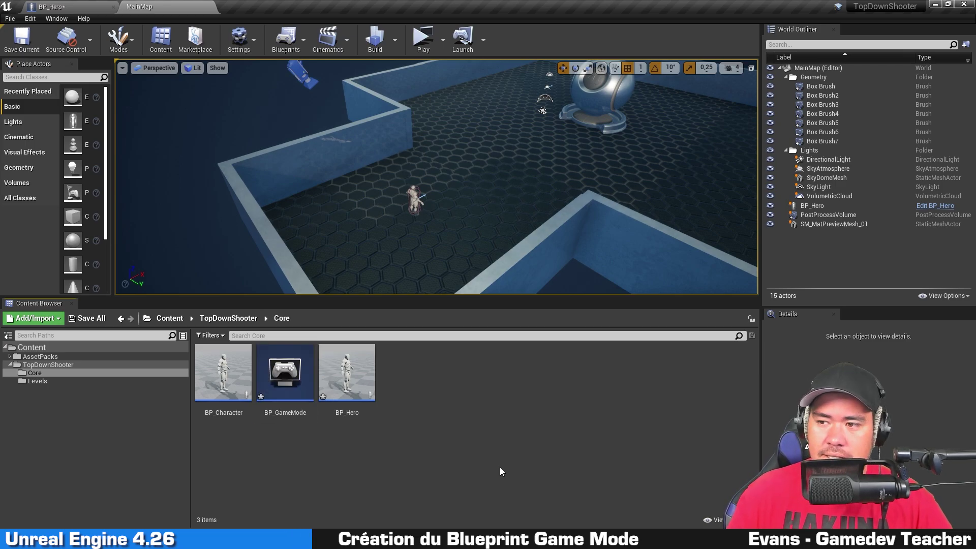
pyautogui.doubleClick(295, 378)
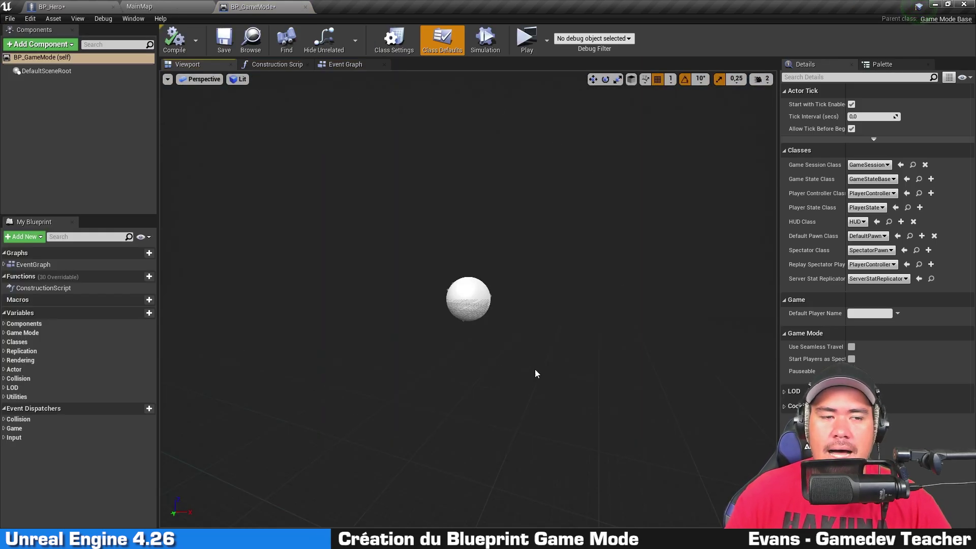
# - Inspect the Construction Script and Event Graph, hide inherited variables, and close the editor
pyautogui.moveTo(590, 165); pyautogui.dragTo(589, 142, button='right')
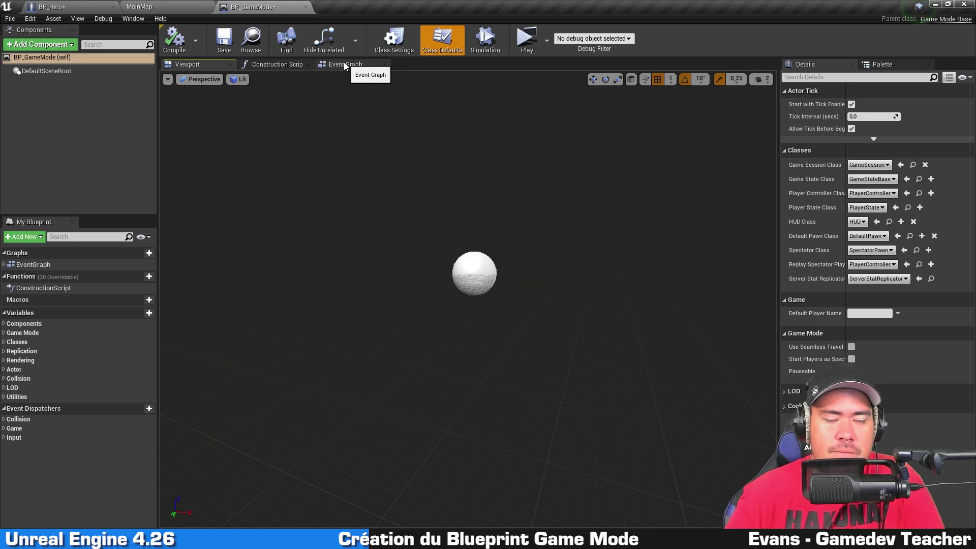
pyautogui.click(260, 66)
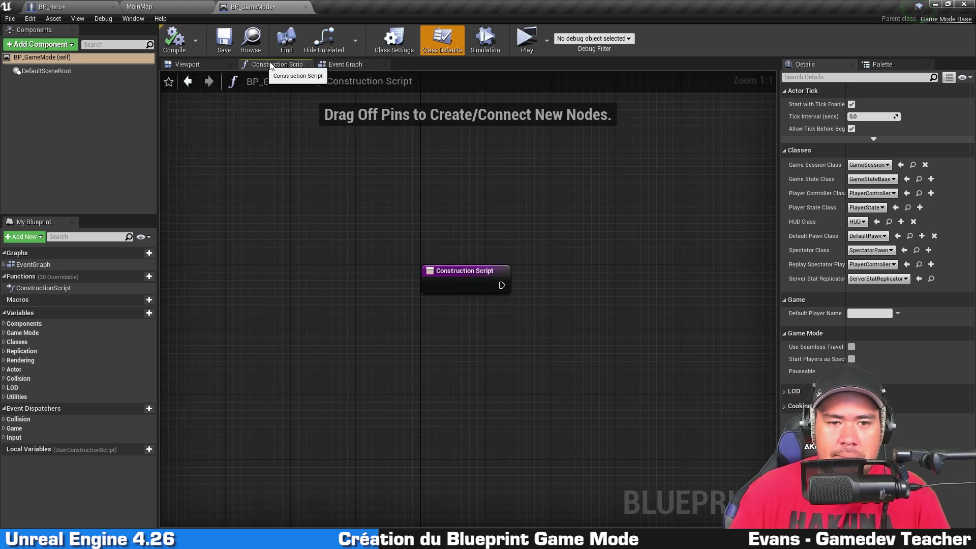
pyautogui.click(353, 64)
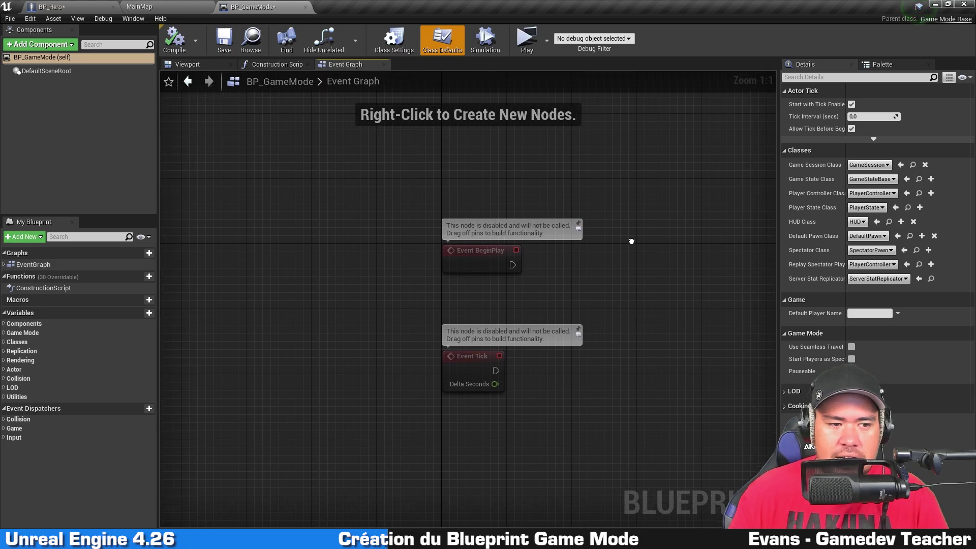
pyautogui.click(142, 238)
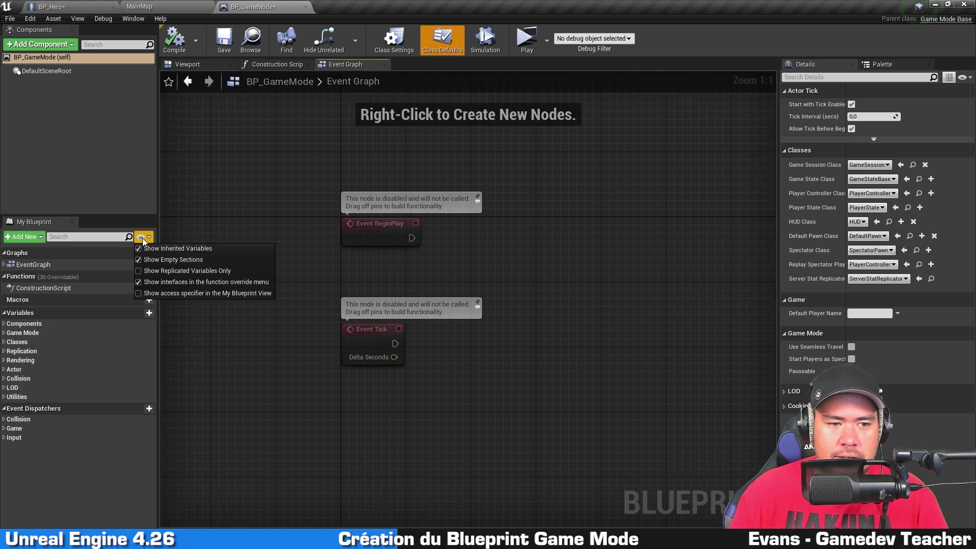
pyautogui.click(177, 249)
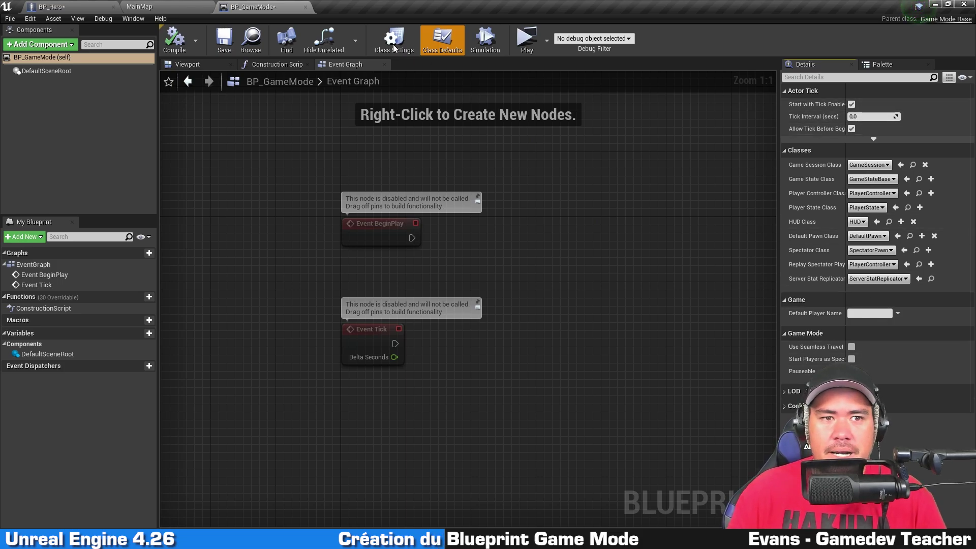
pyautogui.click(305, 7)
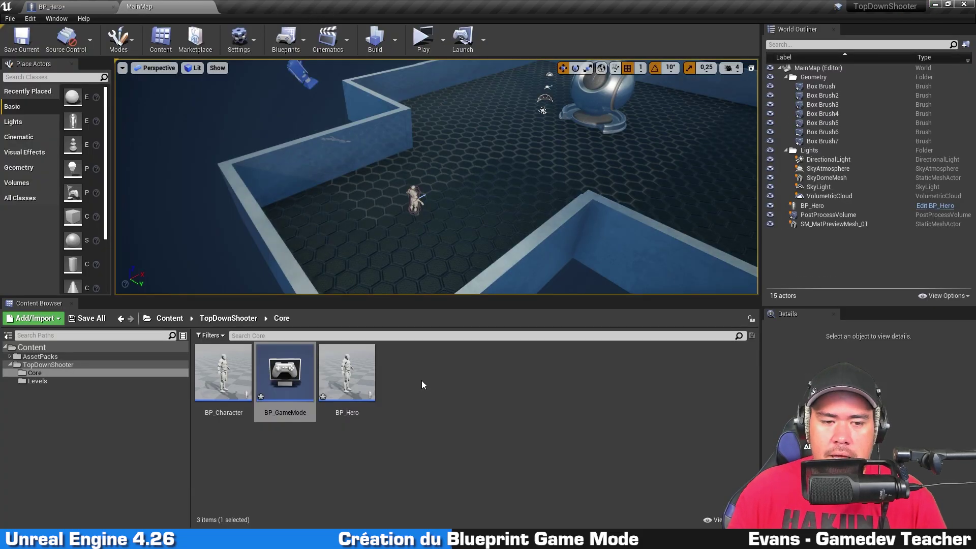
# - Reopen BP_GameMode in the full Blueprint editor to show its Event Graph
pyautogui.doubleClick(272, 398)
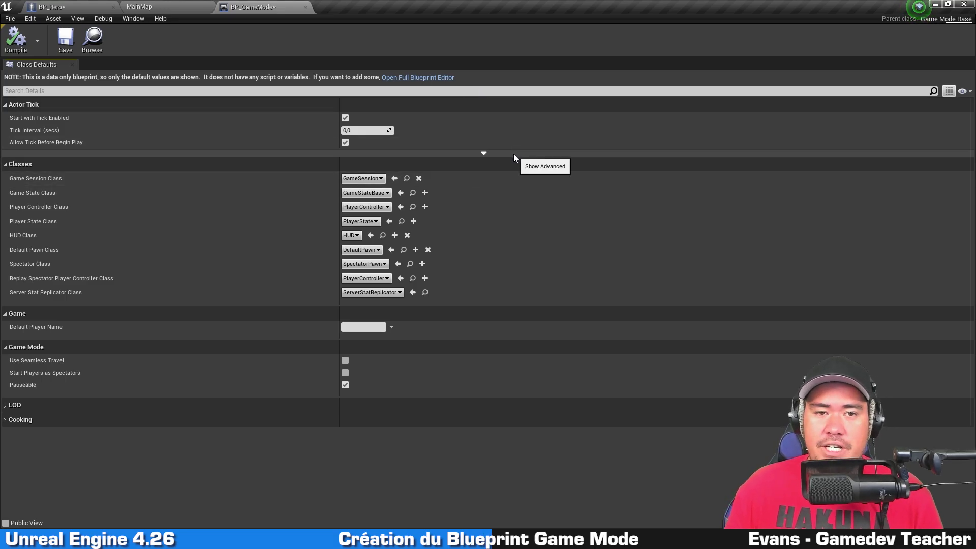
pyautogui.click(440, 77)
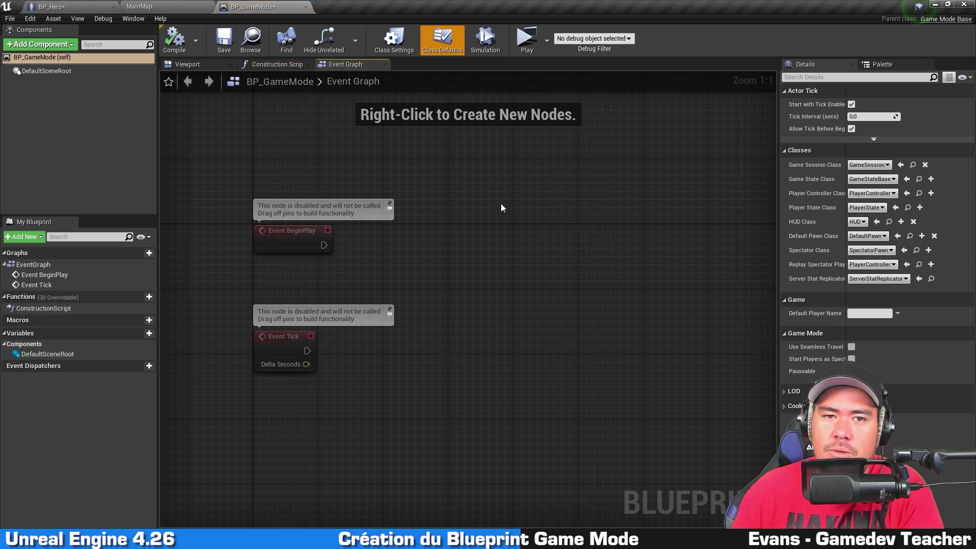
pyautogui.click(432, 35)
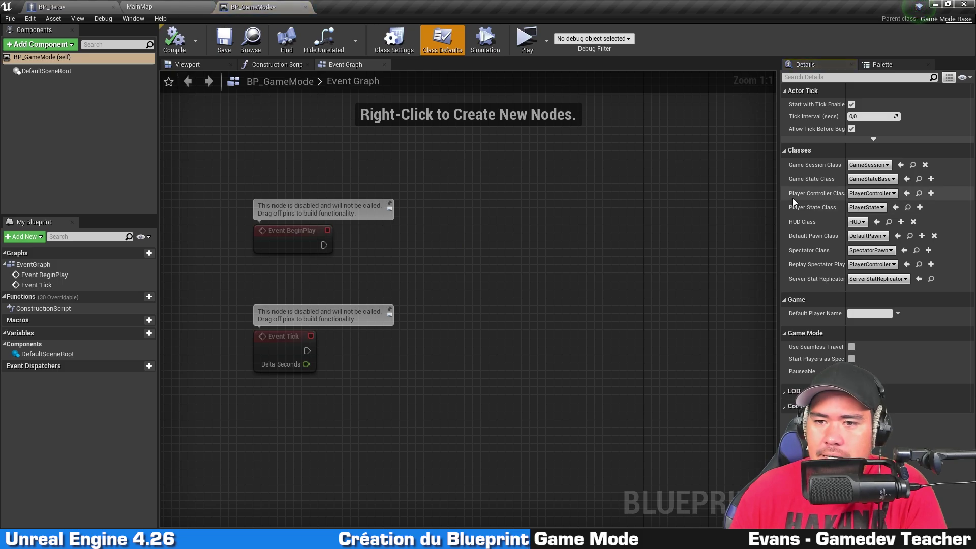
# - Set BP_GameMode's Default Pawn Class to BP_Hero, compile, and close the editor
pyautogui.moveTo(778, 197); pyautogui.dragTo(635, 198)
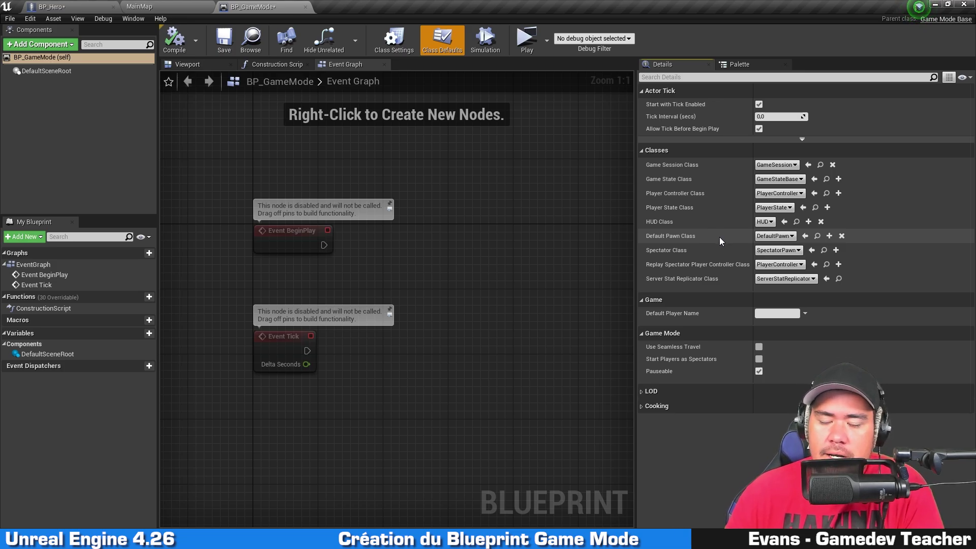
pyautogui.click(791, 236)
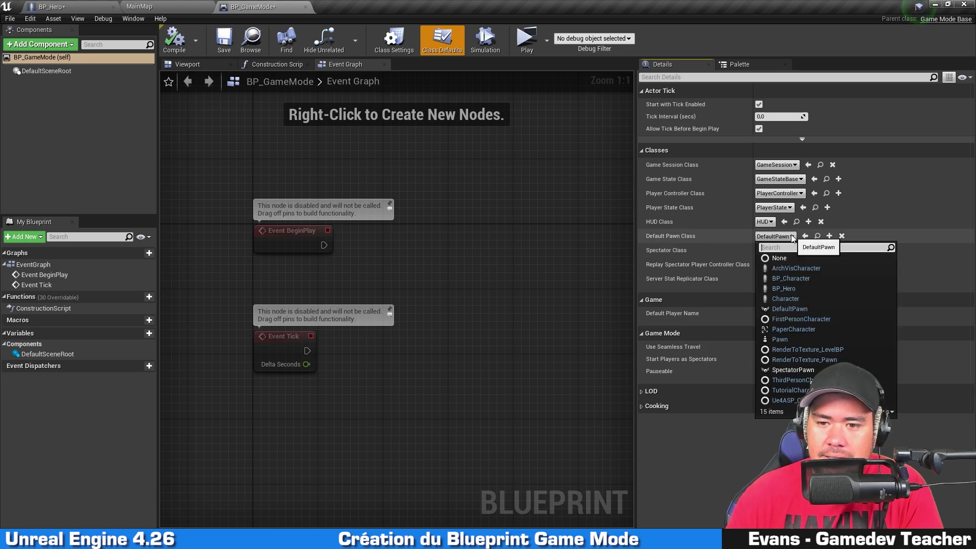
pyautogui.click(818, 288)
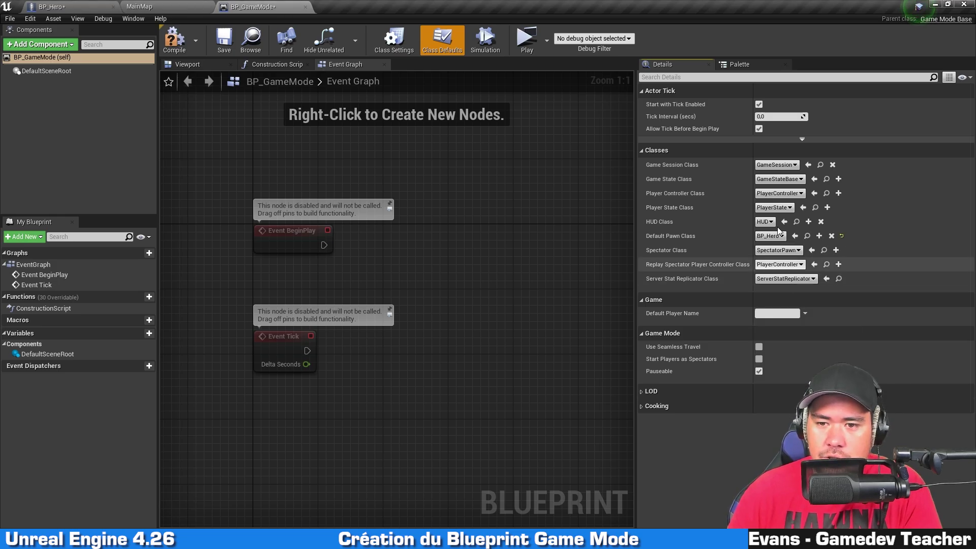
pyautogui.click(181, 40)
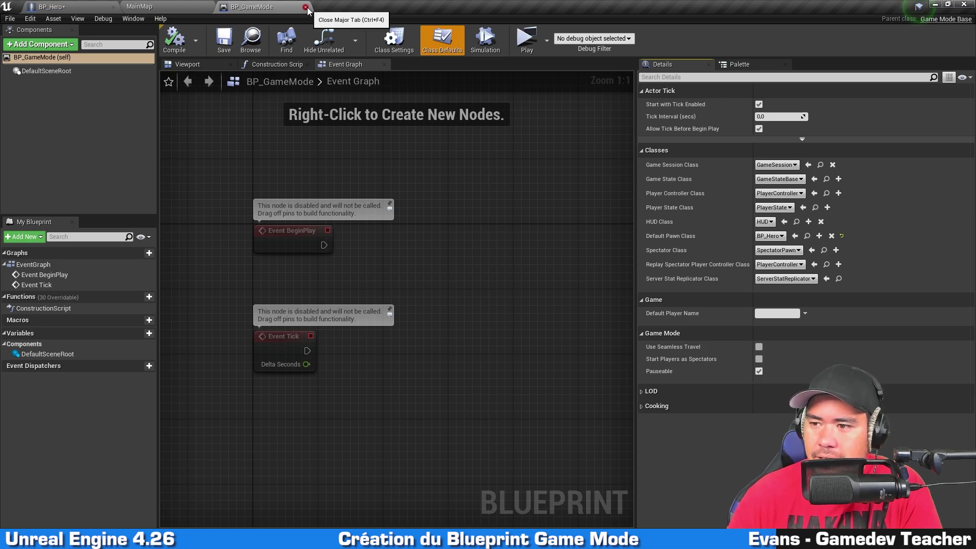
pyautogui.click(306, 7)
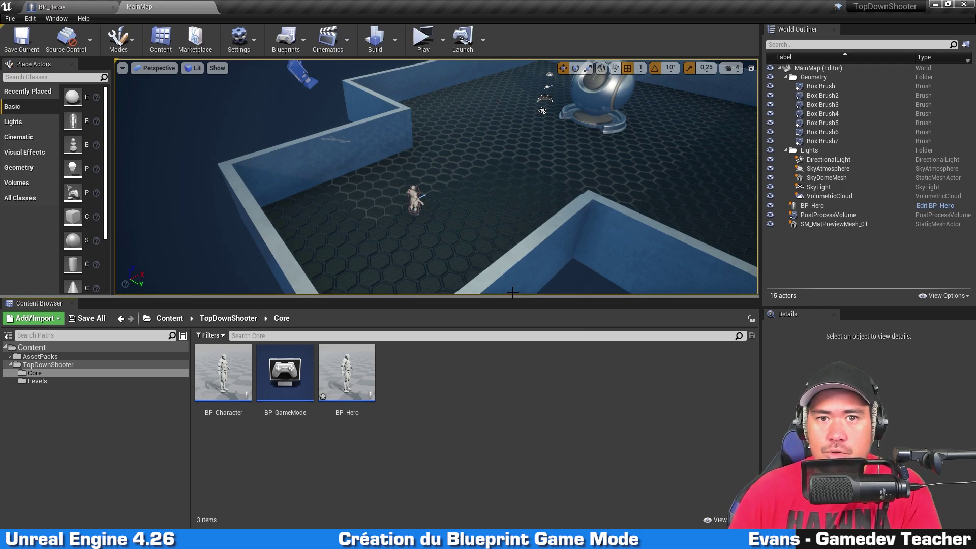
# - Set Default GameMode to BP_GameMode under Project Settings > Maps & Modes
pyautogui.click(285, 374)
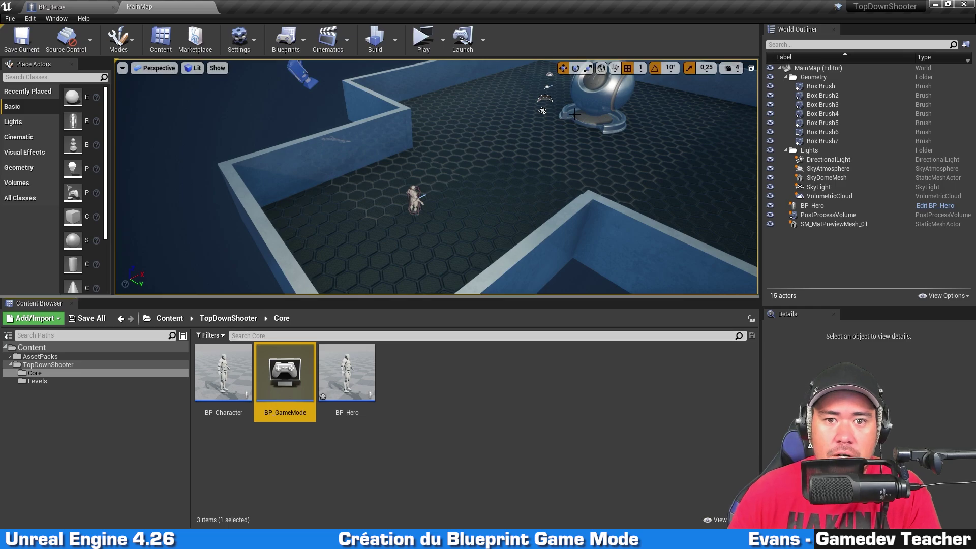
pyautogui.click(30, 19)
pyautogui.click(49, 164)
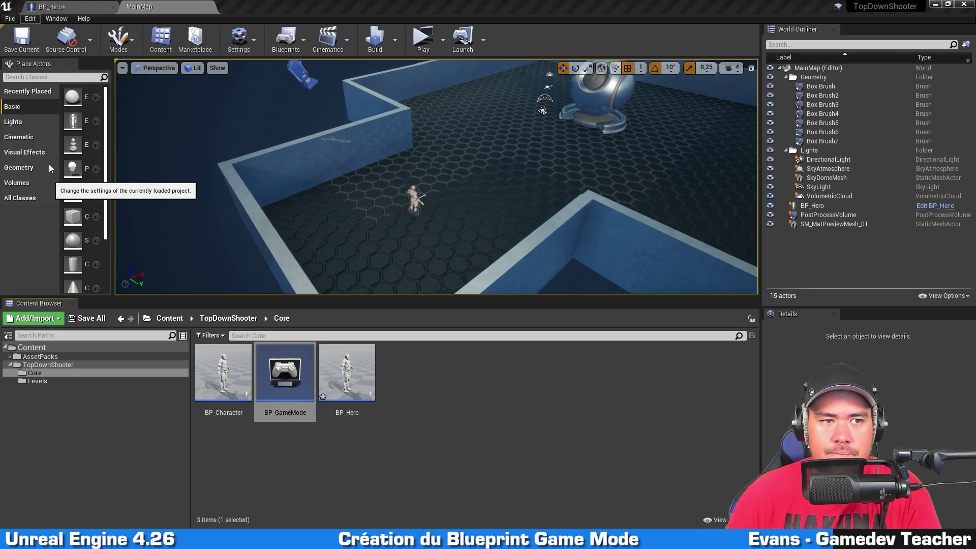
pyautogui.click(112, 7)
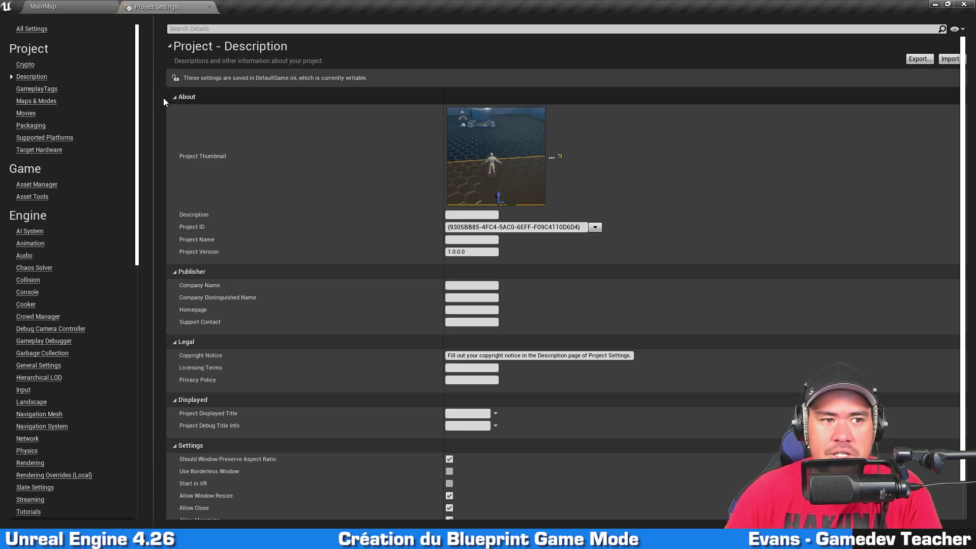
pyautogui.click(36, 101)
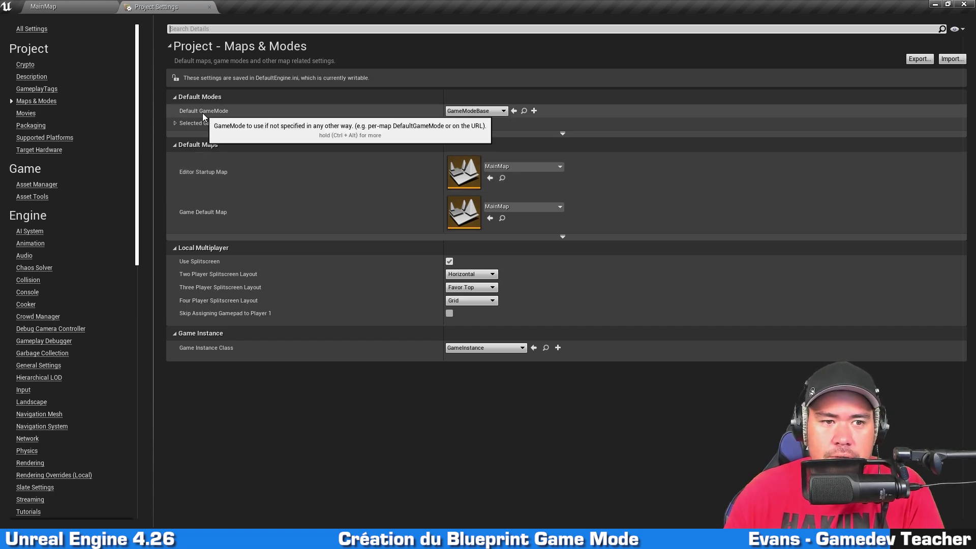
pyautogui.click(497, 112)
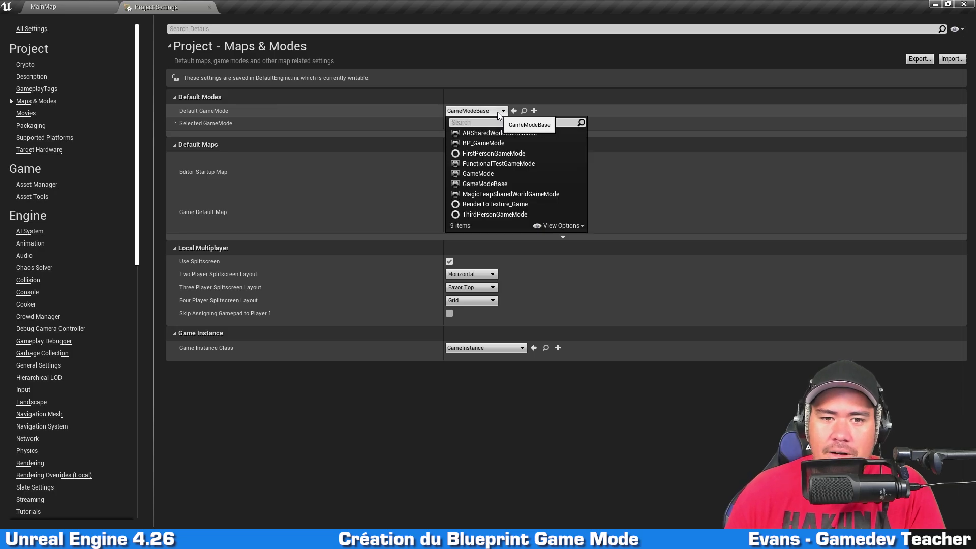
pyautogui.click(508, 143)
pyautogui.click(175, 124)
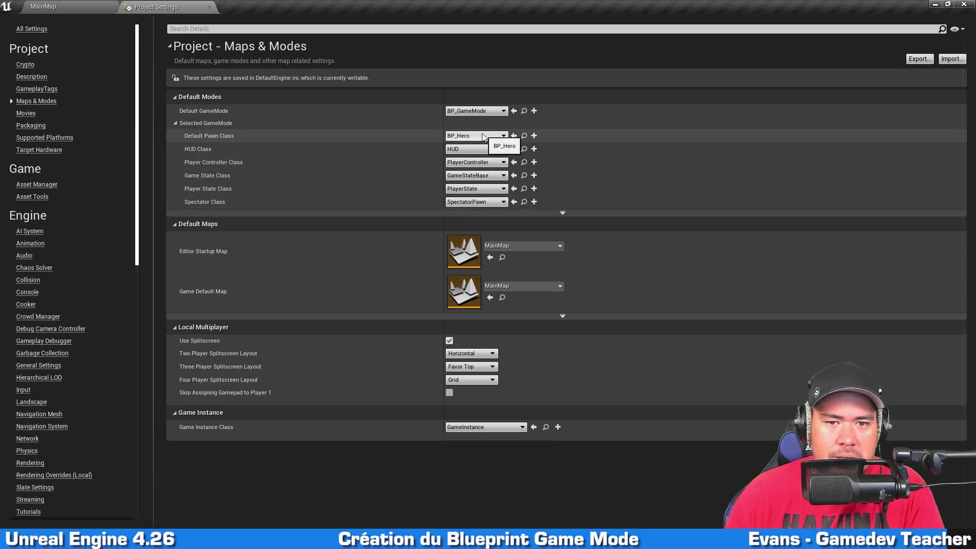
pyautogui.click(210, 7)
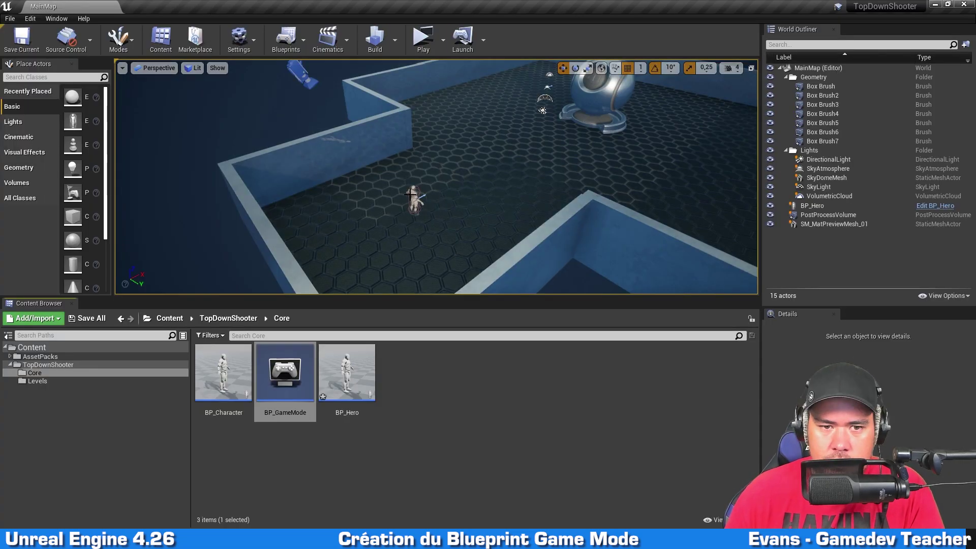
pyautogui.click(415, 198)
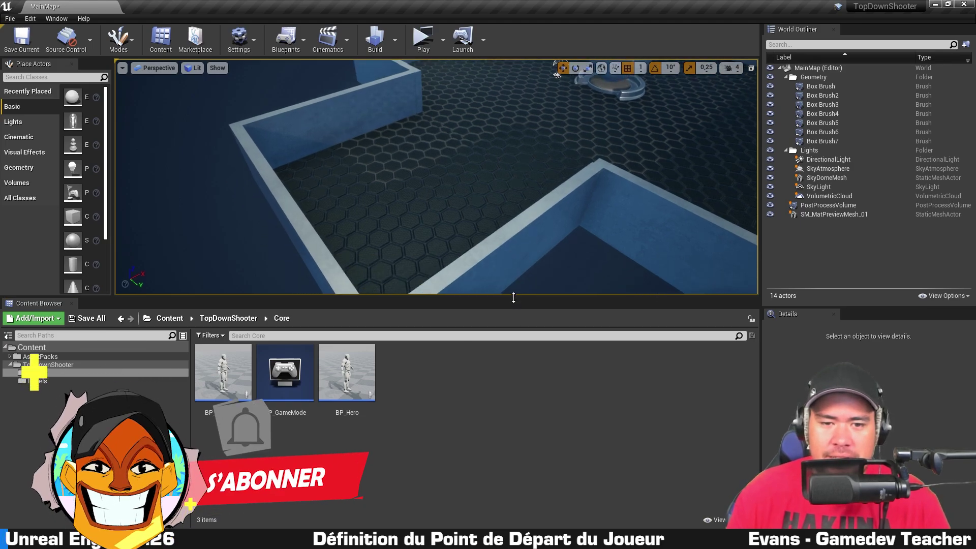
# - Run the level twice as a standalone play-test, exiting each preview with Esc
pyautogui.moveTo(513, 297); pyautogui.dragTo(513, 359)
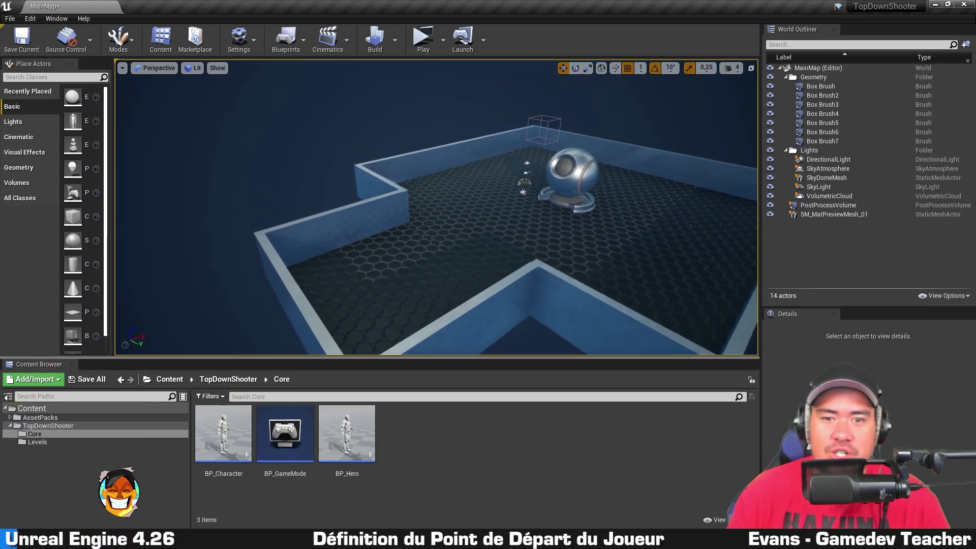
pyautogui.moveTo(530, 113); pyautogui.dragTo(531, 113, button='right')
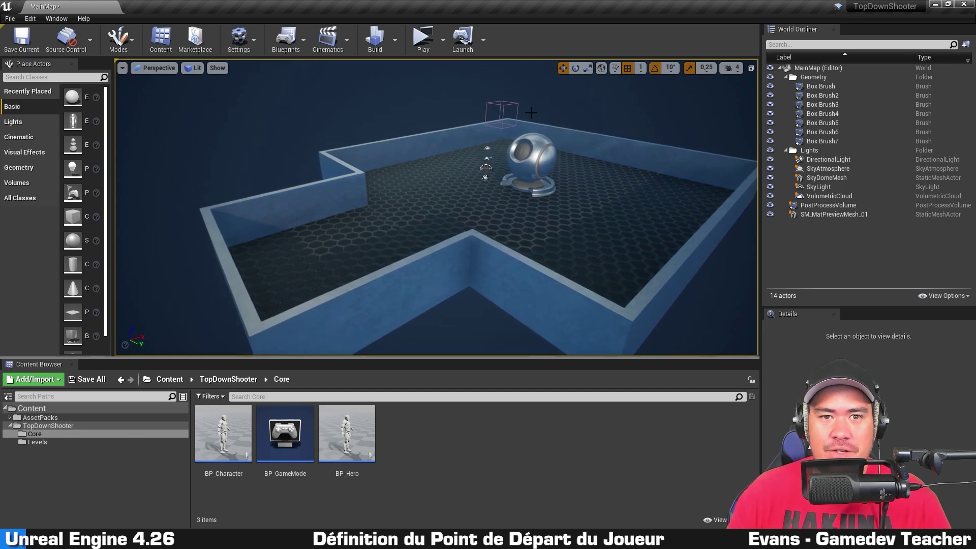
pyautogui.click(422, 38)
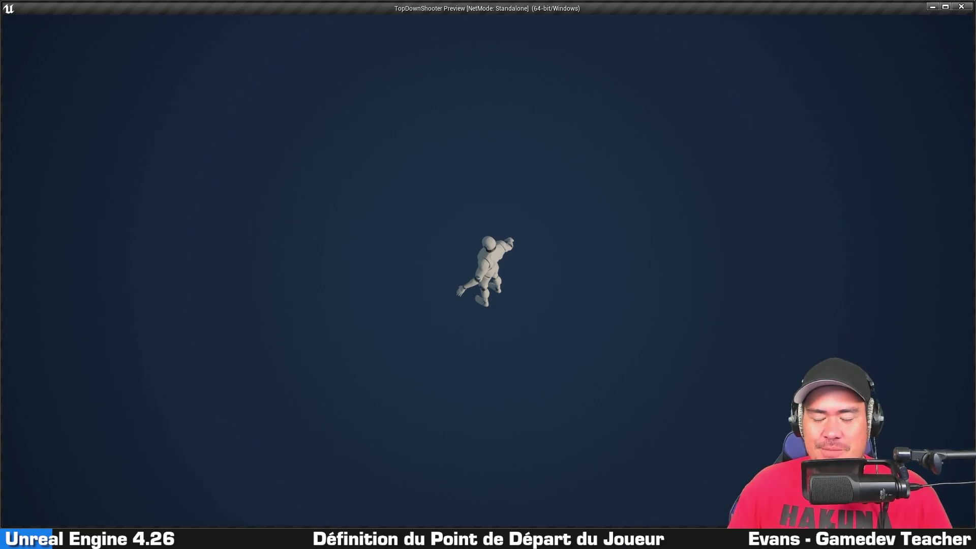
pyautogui.press('Escape')
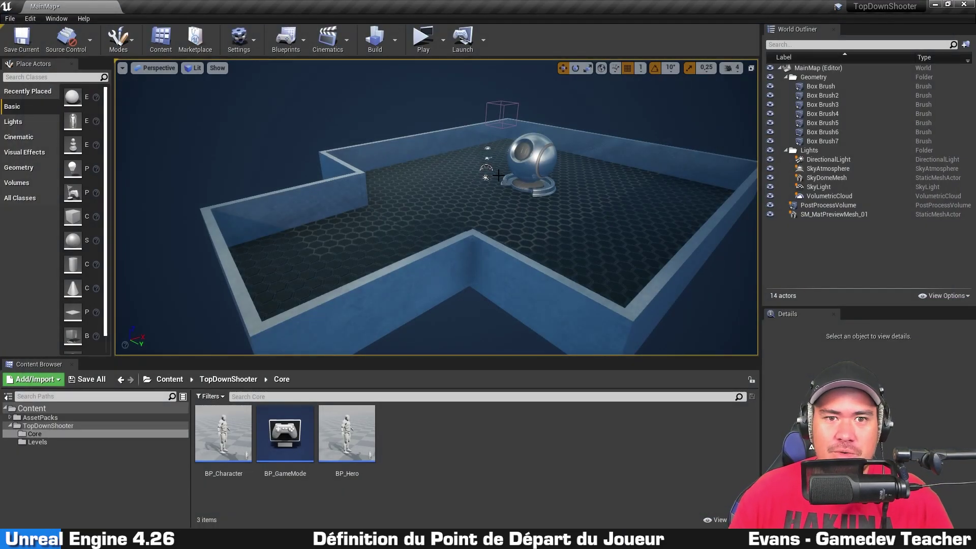
pyautogui.moveTo(498, 176); pyautogui.dragTo(549, 158, button='right')
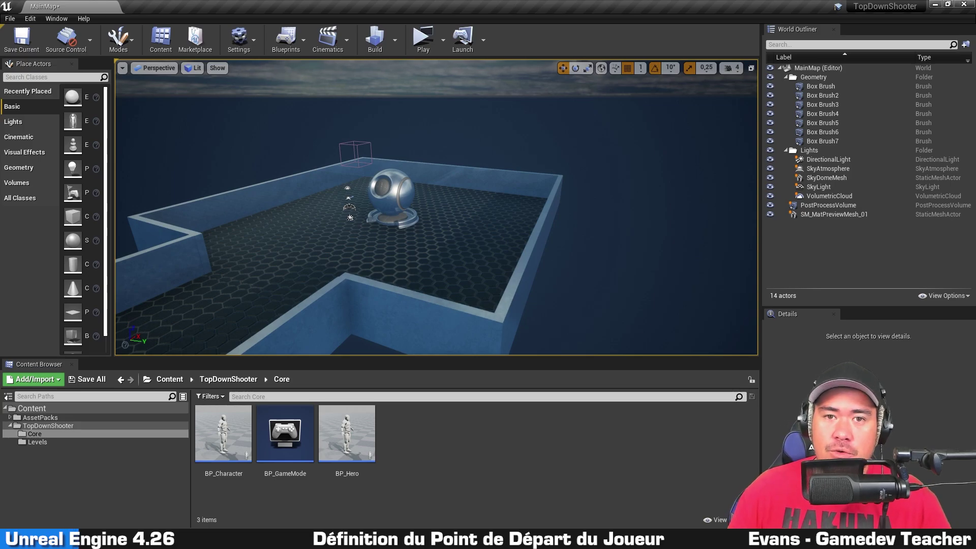
pyautogui.moveTo(437, 214)
pyautogui.mouseDown()
pyautogui.moveTo(458, 163)
pyautogui.moveTo(447, 213)
pyautogui.moveTo(422, 203)
pyautogui.mouseUp()
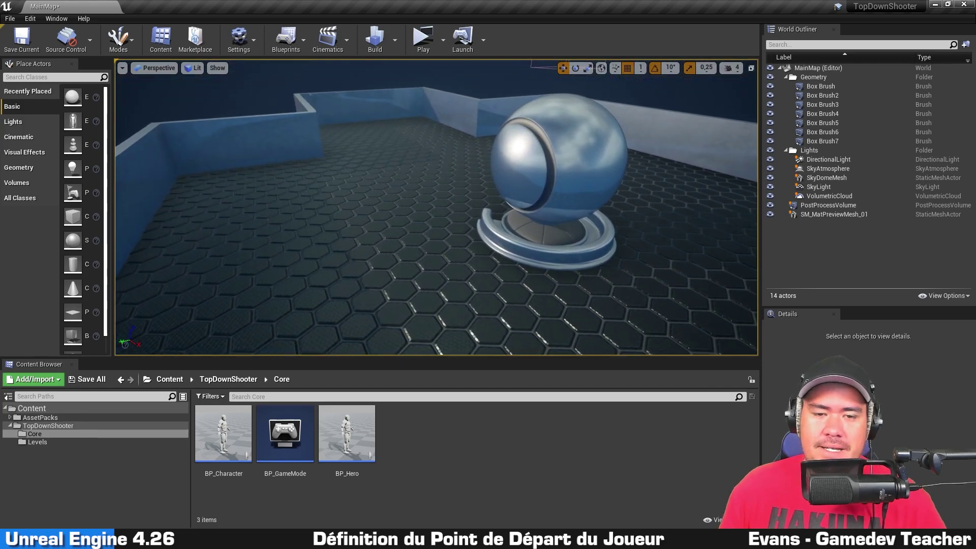
pyautogui.click(424, 38)
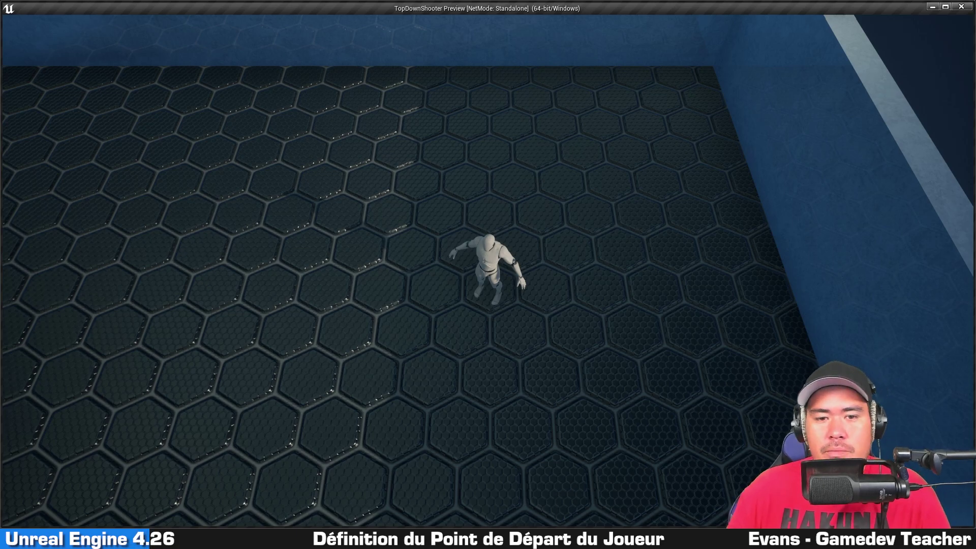
pyautogui.press('Escape')
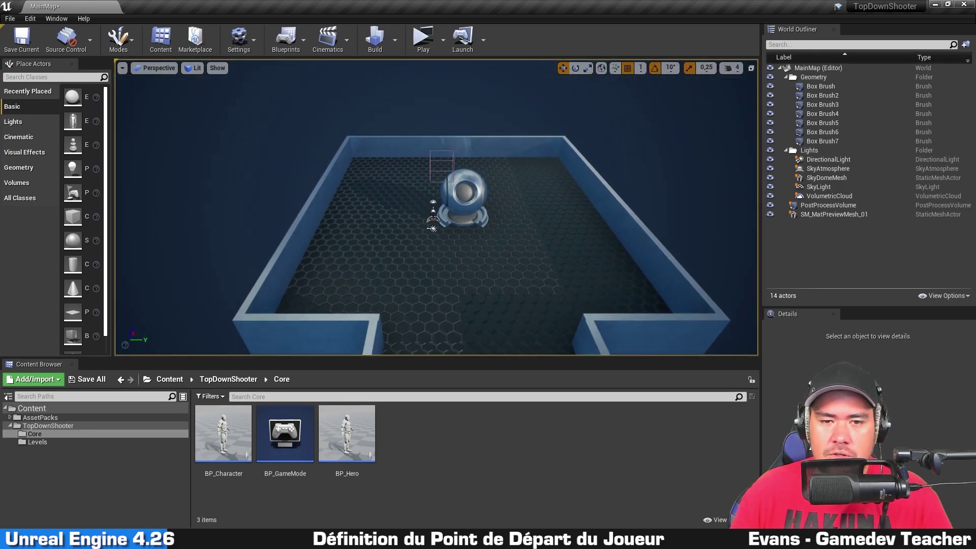
# - Drag BP_Hero from the Content Browser onto the arena floor near the left wall
pyautogui.scroll(5, 463, 158)
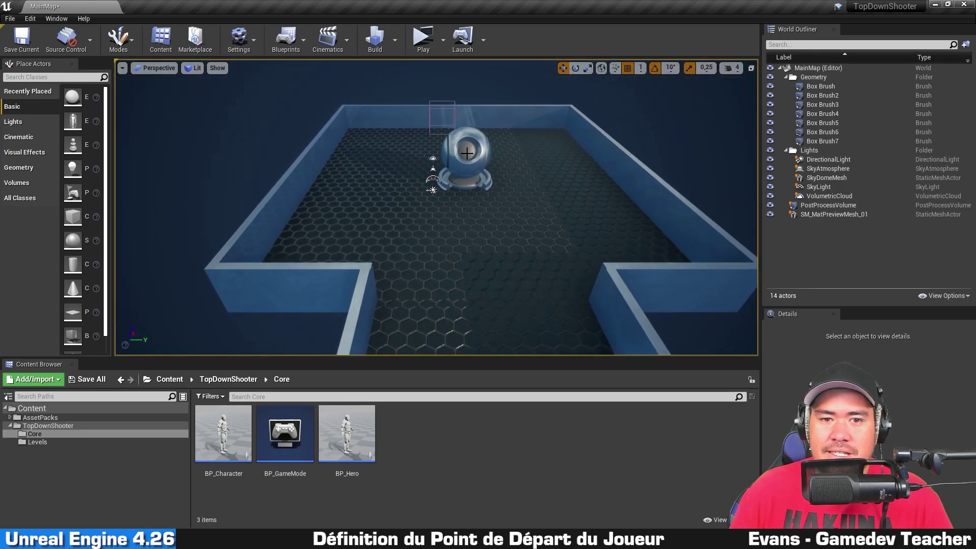
pyautogui.moveTo(542, 159); pyautogui.dragTo(541, 159, button='right')
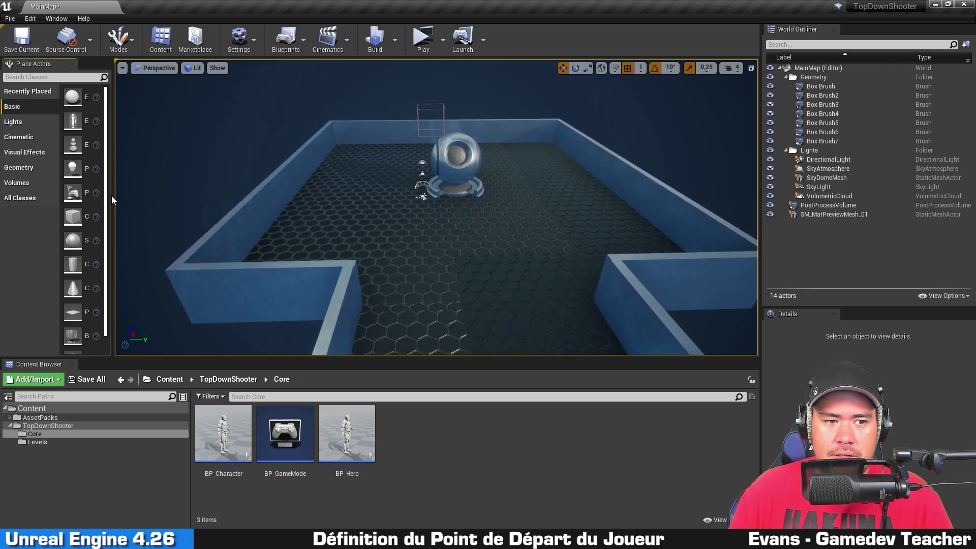
pyautogui.moveTo(144, 197); pyautogui.dragTo(196, 201)
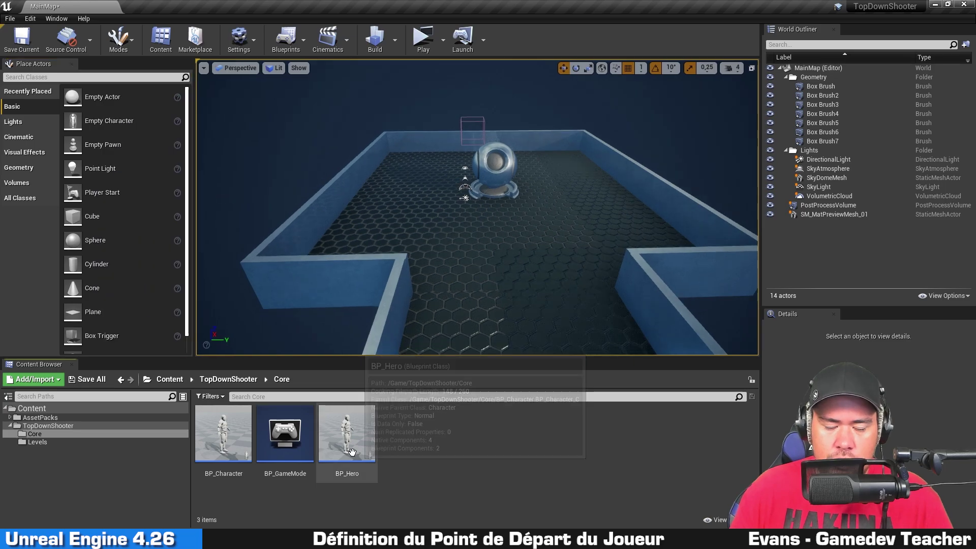
pyautogui.moveTo(596, 302); pyautogui.dragTo(596, 301, button='right')
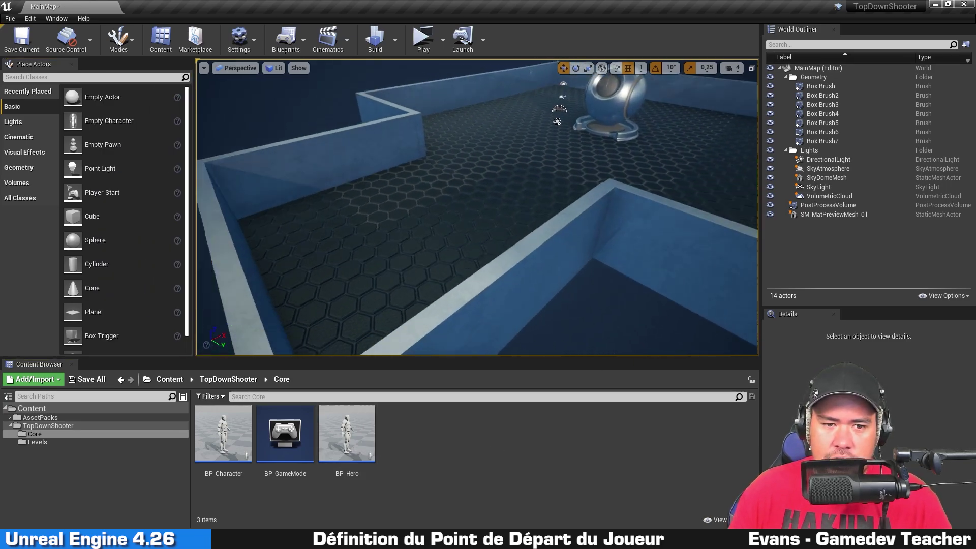
pyautogui.click(360, 438)
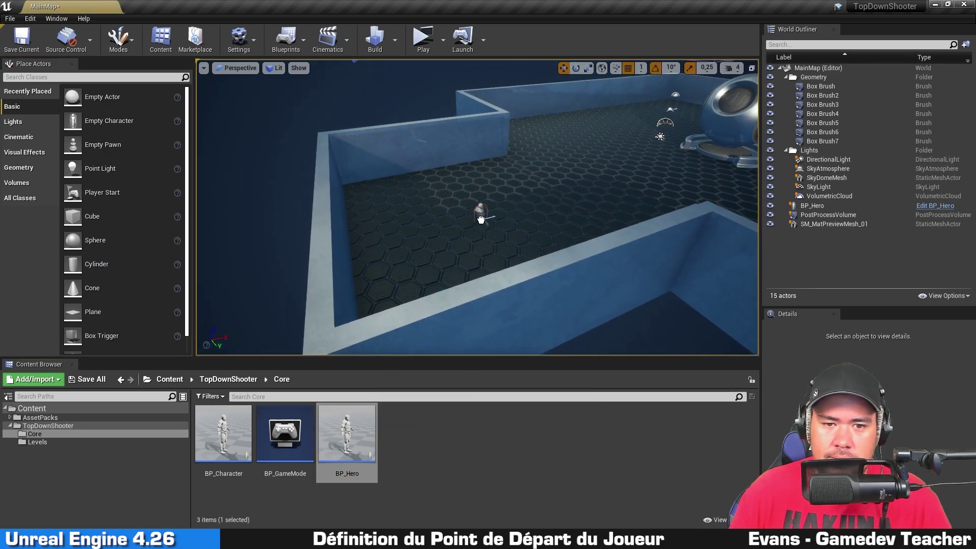
pyautogui.moveTo(361, 437); pyautogui.dragTo(480, 211)
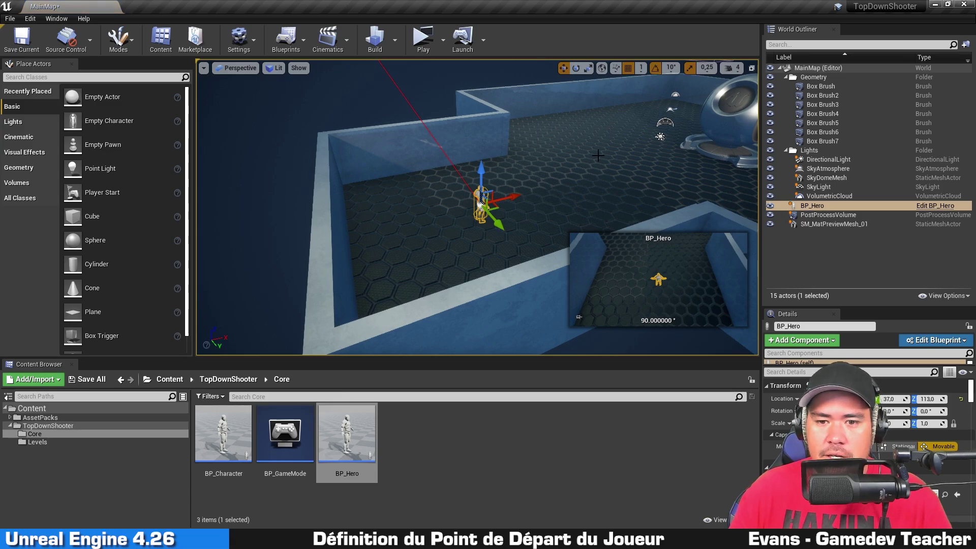
pyautogui.moveTo(458, 230); pyautogui.dragTo(458, 229, button='right')
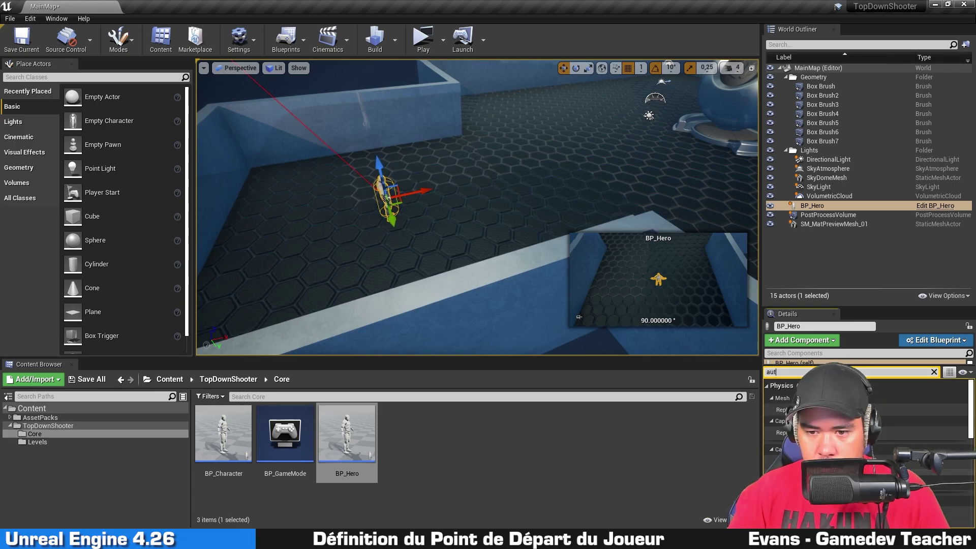
# - Set the placed BP_Hero's Auto Possess Player to Player 0
pyautogui.write('auto posses')
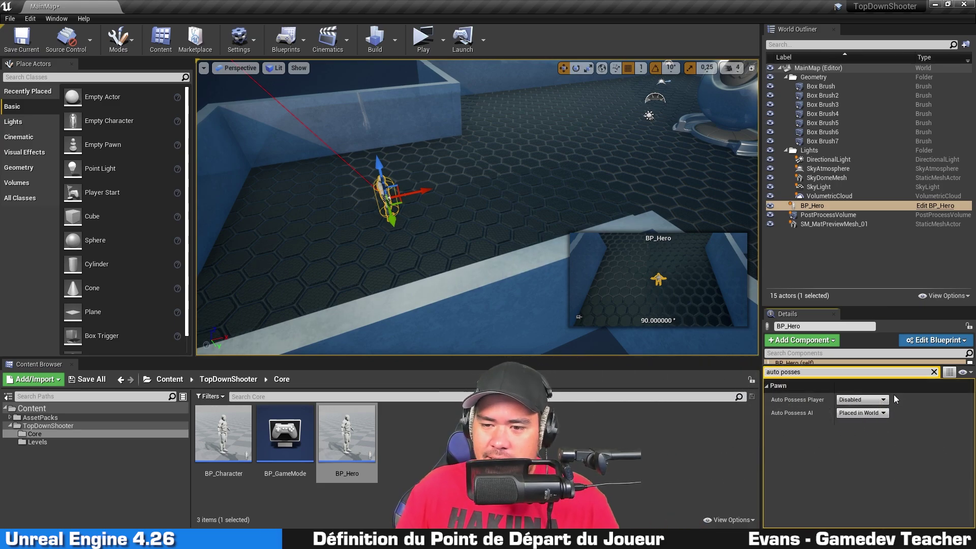
pyautogui.moveTo(878, 309); pyautogui.dragTo(879, 170)
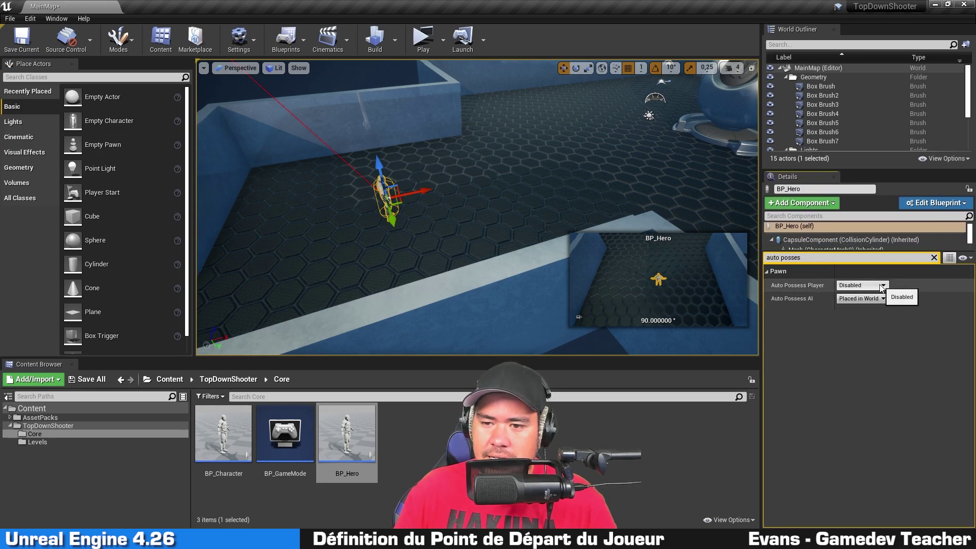
pyautogui.click(882, 286)
pyautogui.click(852, 300)
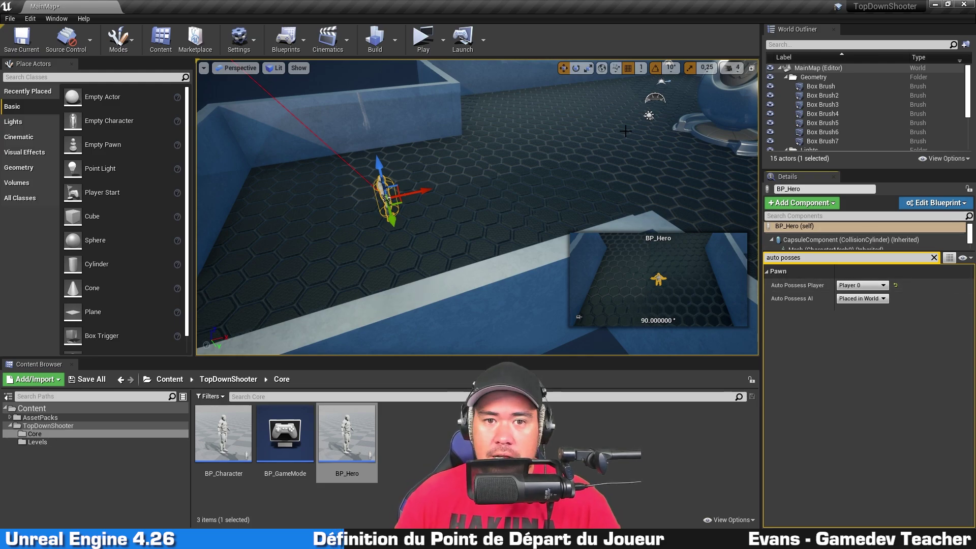
# - Play-test the level in a standalone preview and exit it with Esc
pyautogui.click(424, 41)
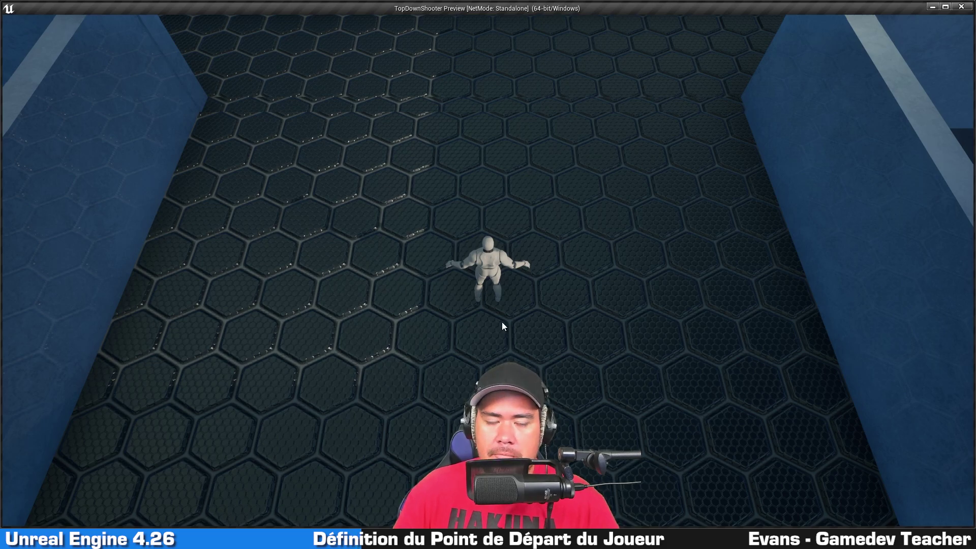
pyautogui.press('Escape')
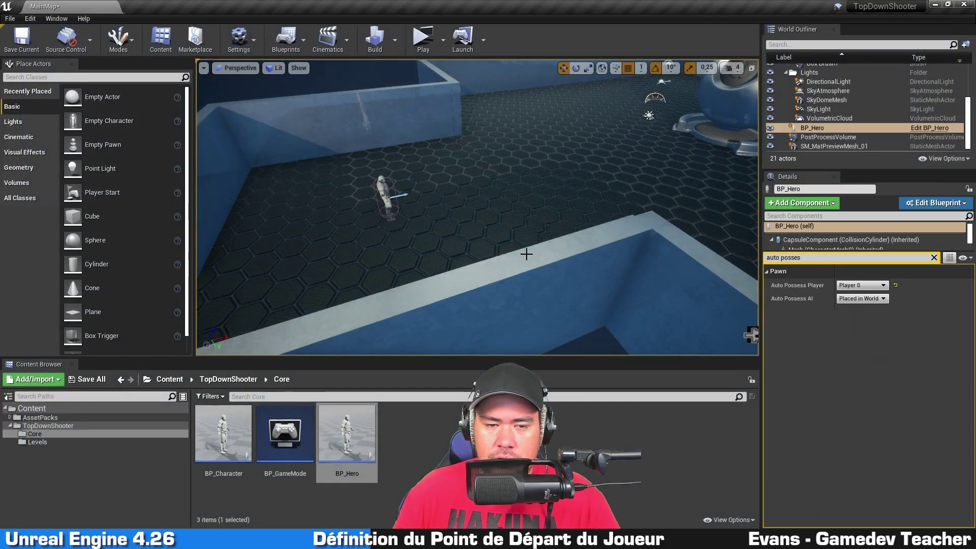
pyautogui.scroll(3, 524, 252)
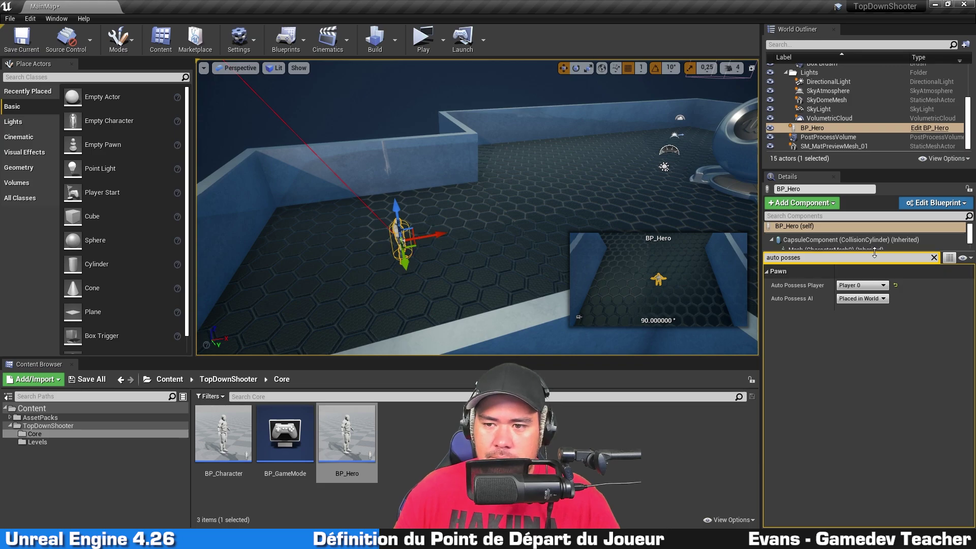
# - Select the placed BP_Hero in the Outliner and delete it from the level
pyautogui.click(829, 136)
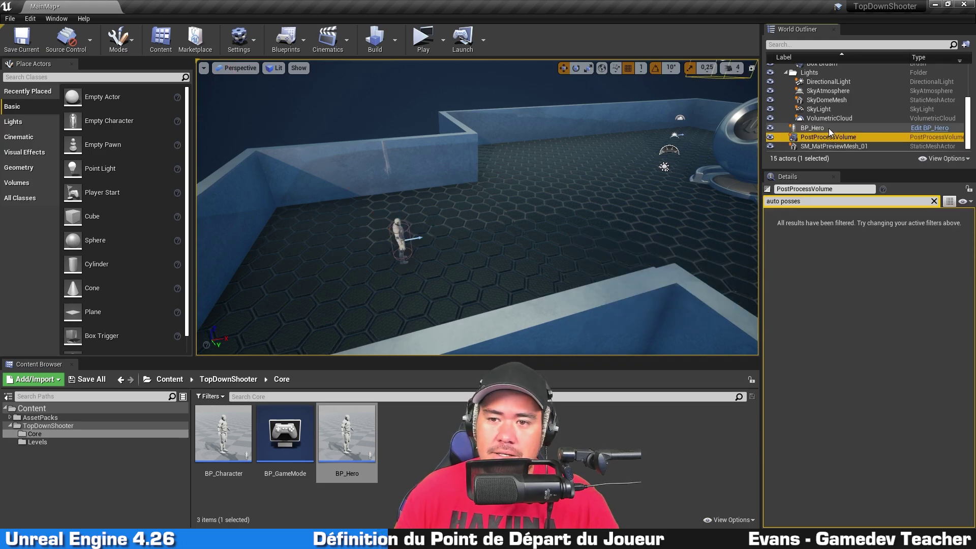
pyautogui.click(829, 132)
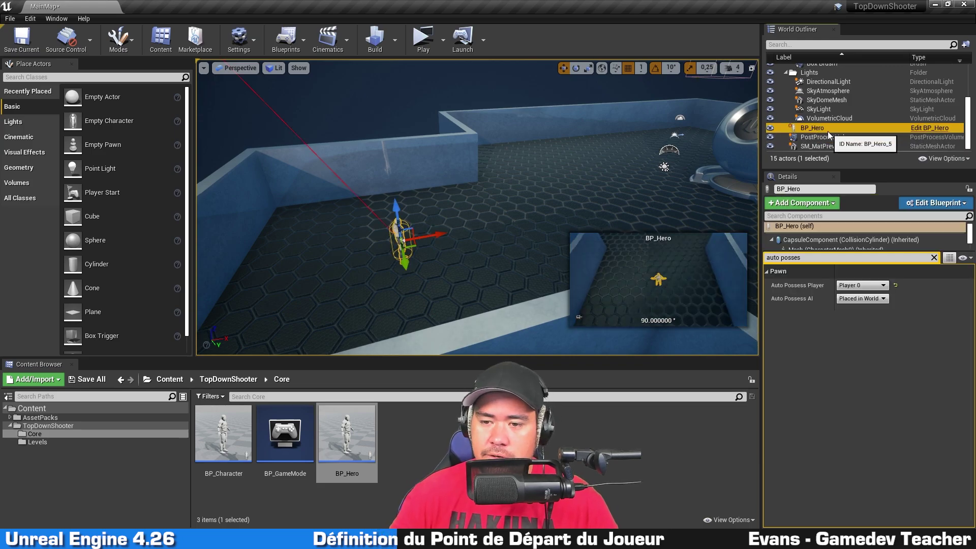
pyautogui.press('Delete')
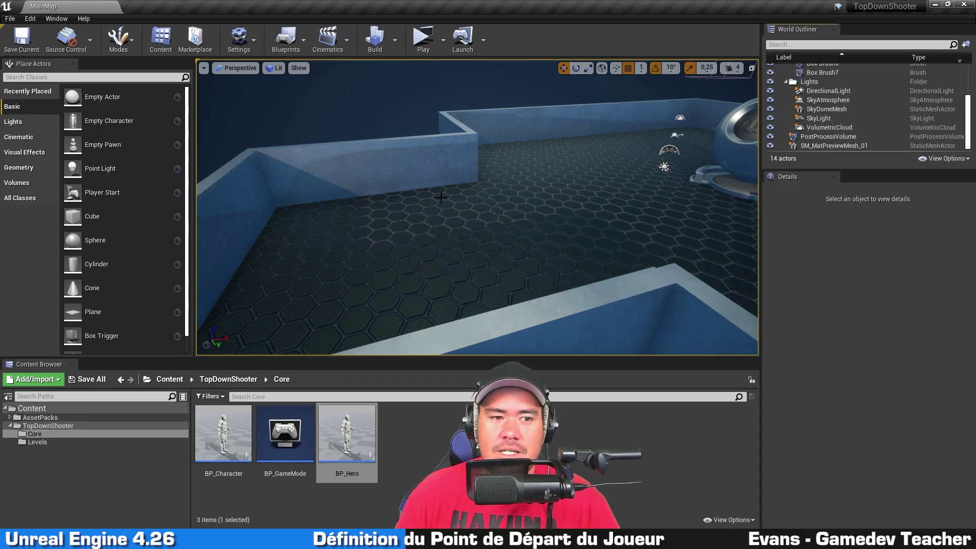
pyautogui.moveTo(435, 196); pyautogui.dragTo(429, 193, button='right')
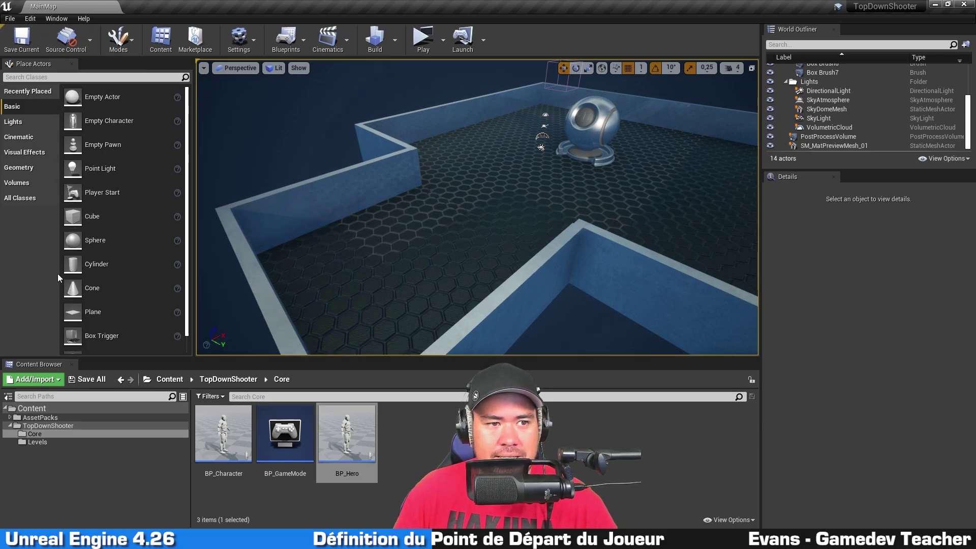
# - Bring back the Place Actors panel and drag a Player Start onto the arena floor
pyautogui.click(56, 19)
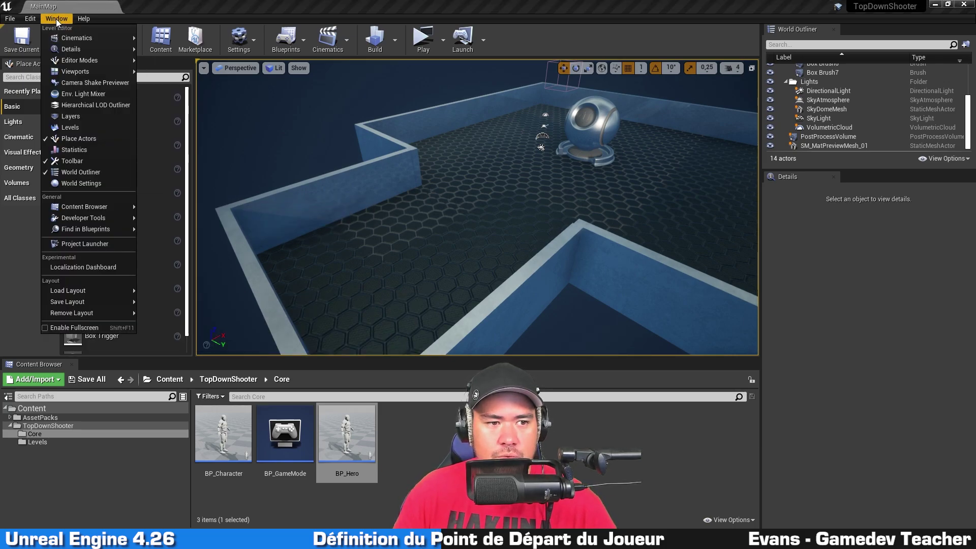
pyautogui.click(96, 139)
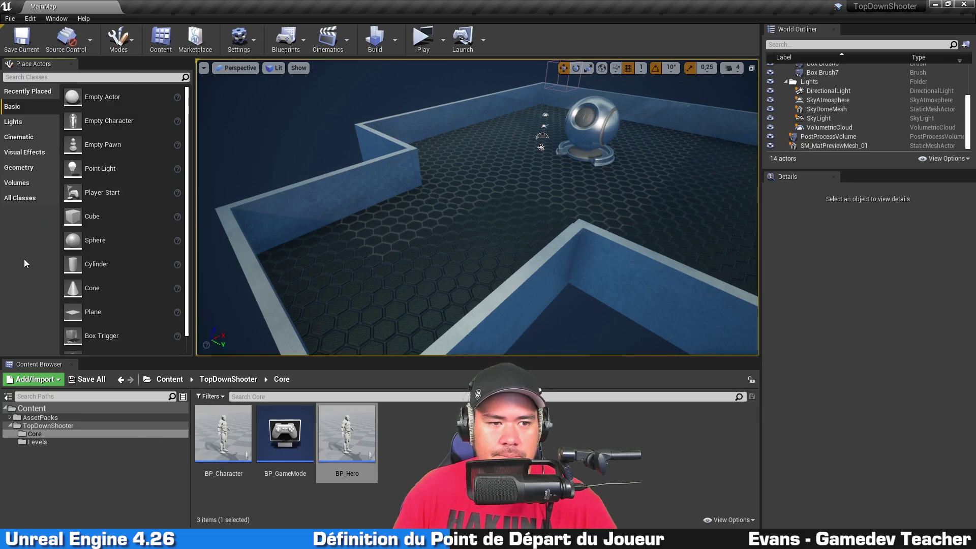
pyautogui.moveTo(102, 193); pyautogui.dragTo(331, 197)
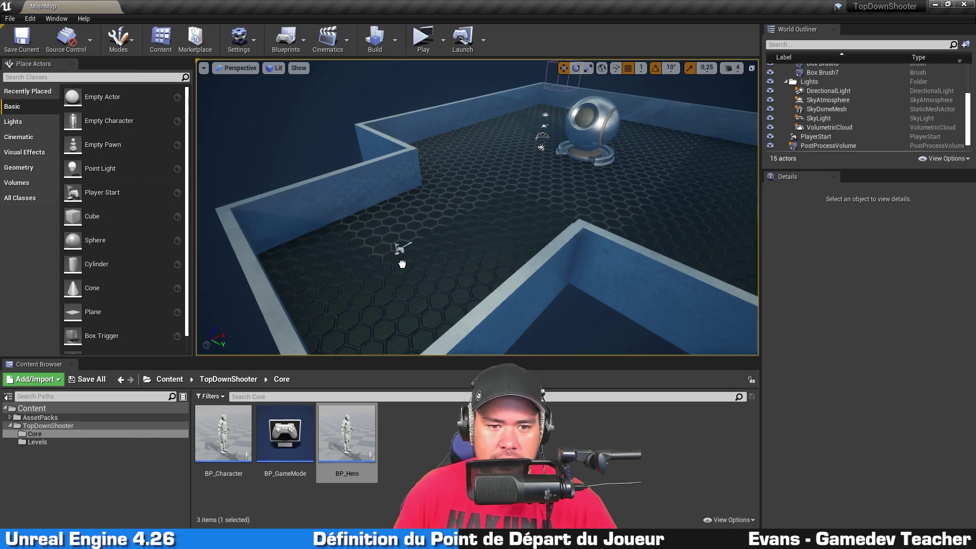
pyautogui.click(402, 261)
pyautogui.moveTo(386, 254); pyautogui.dragTo(434, 205)
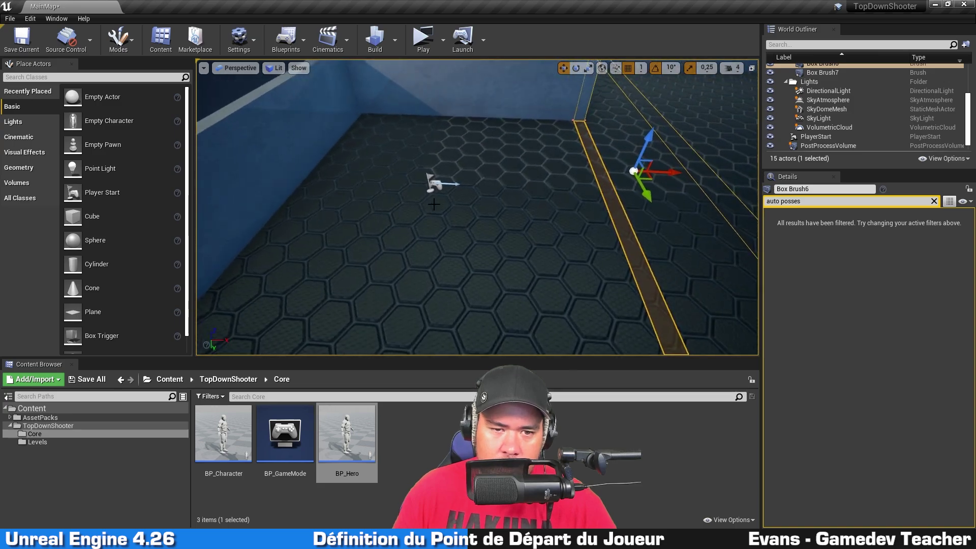
pyautogui.scroll(2, 433, 204)
pyautogui.click(431, 184)
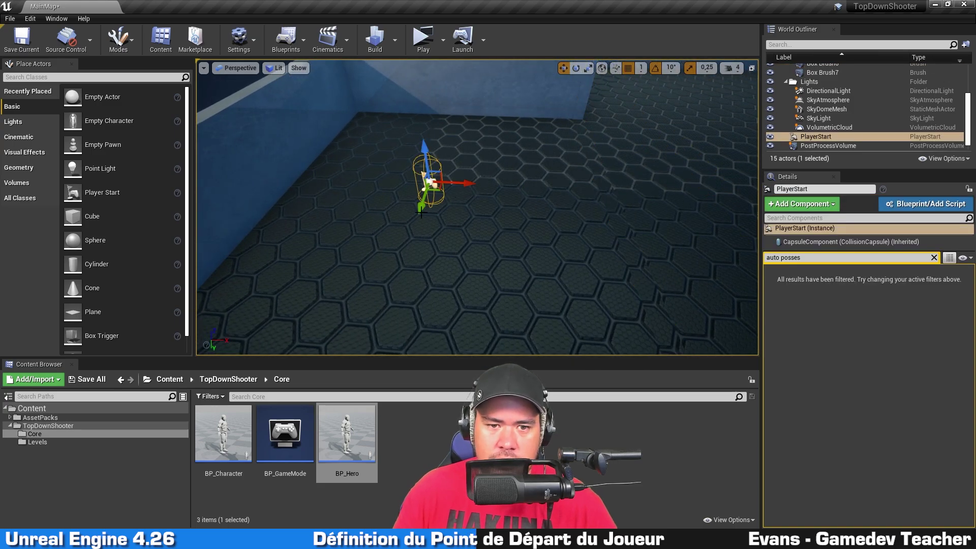
pyautogui.click(440, 180)
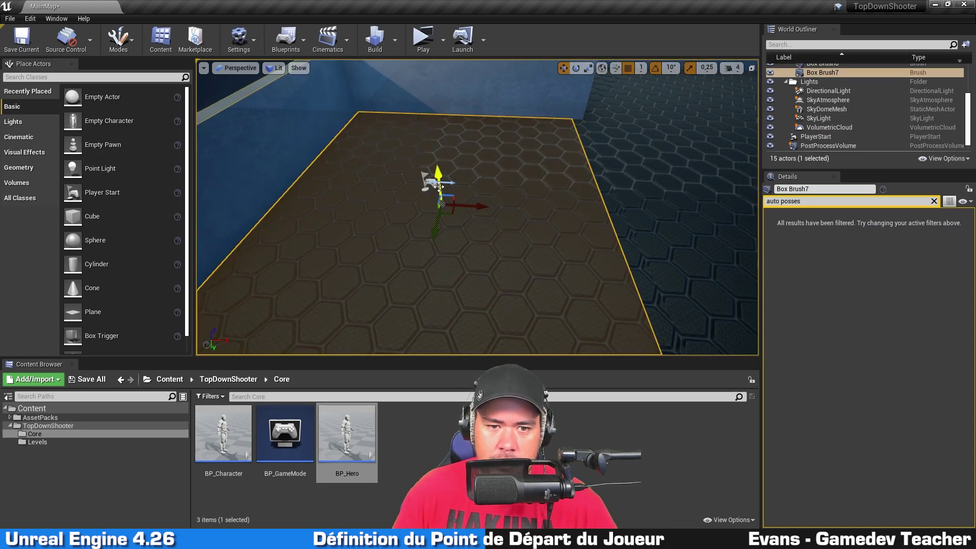
# - Open BP_Hero, check its viewport preview, then shift the Parent BeginPlay and ActorBeginOverlap nodes right
pyautogui.doubleClick(348, 438)
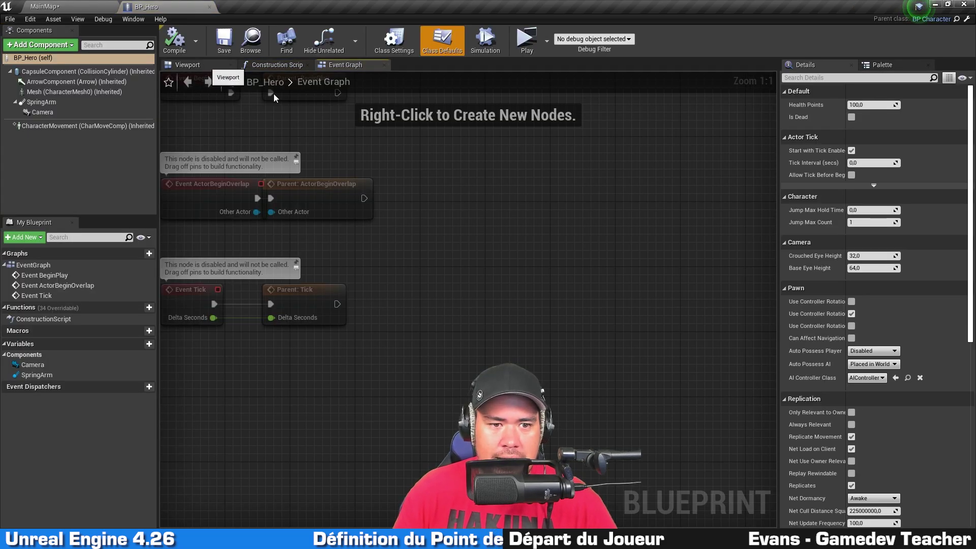
pyautogui.click(188, 64)
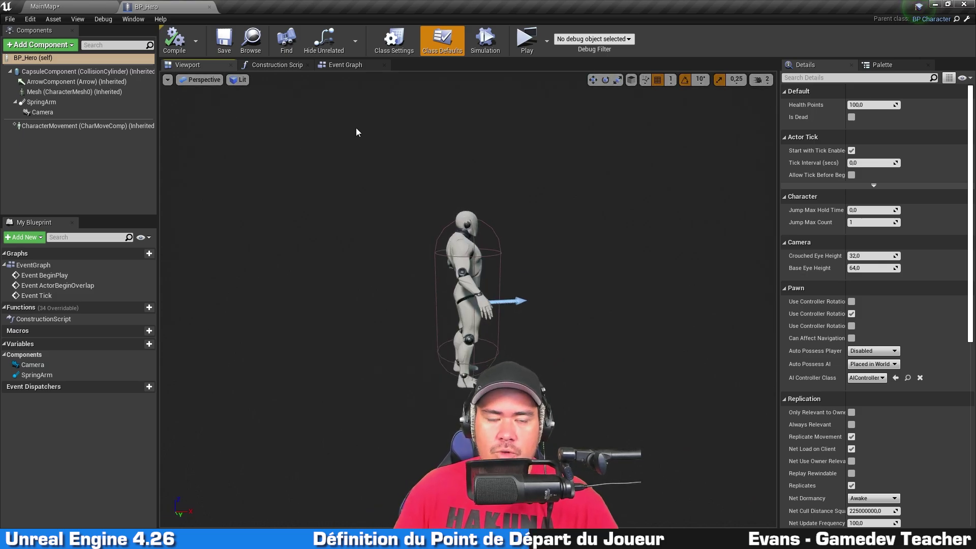
pyautogui.click(343, 64)
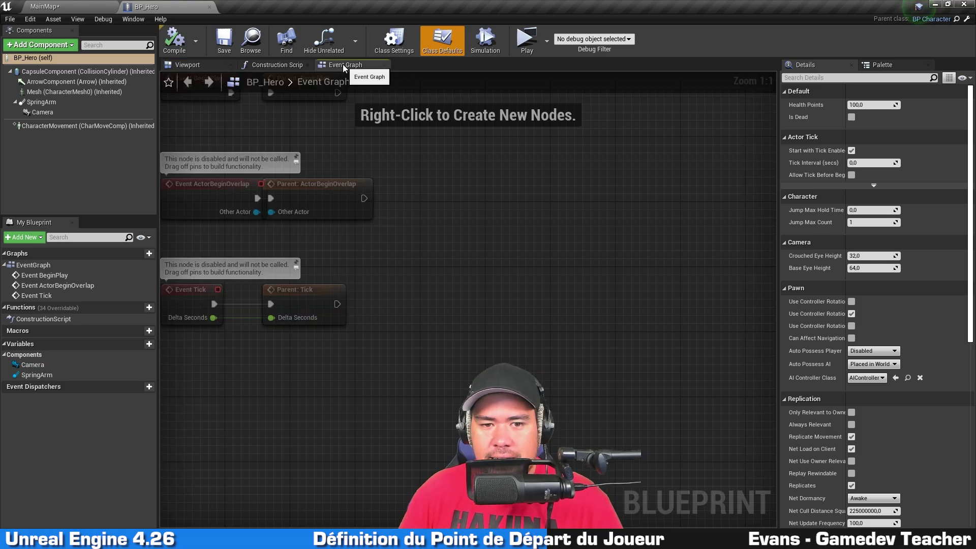
pyautogui.moveTo(461, 191); pyautogui.dragTo(536, 299, button='right')
pyautogui.moveTo(372, 199); pyautogui.dragTo(410, 199)
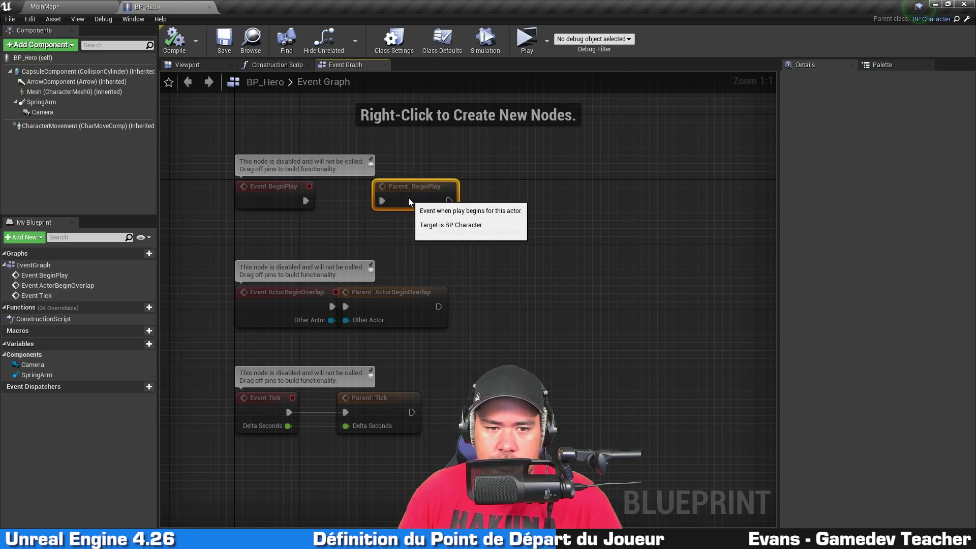
pyautogui.moveTo(392, 292); pyautogui.dragTo(451, 292)
# - Select the BeginPlay, ActorBeginOverlap and Tick events and nudge Parent: ActorBeginOverlap back left
pyautogui.click(269, 195)
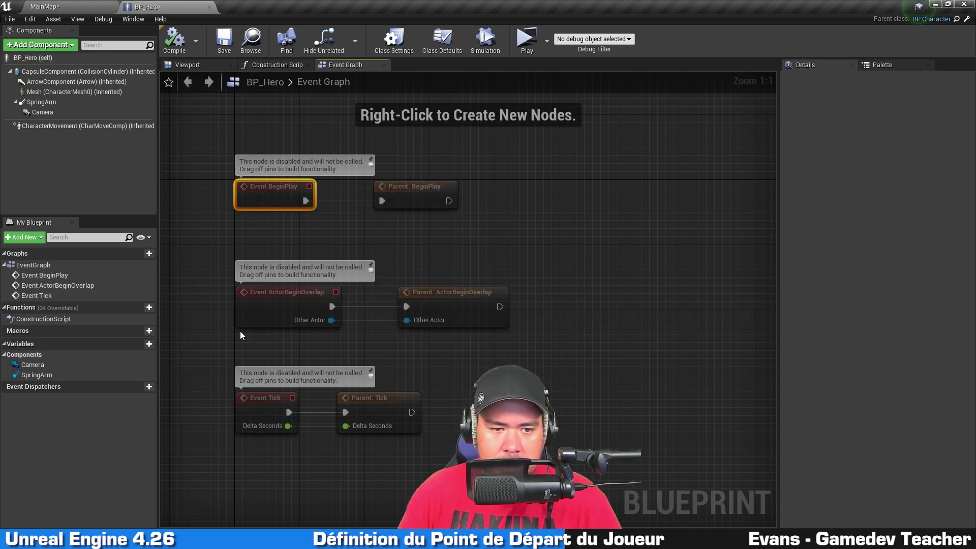
pyautogui.click(293, 300)
pyautogui.click(258, 408)
pyautogui.moveTo(257, 407); pyautogui.dragTo(254, 397, button='right')
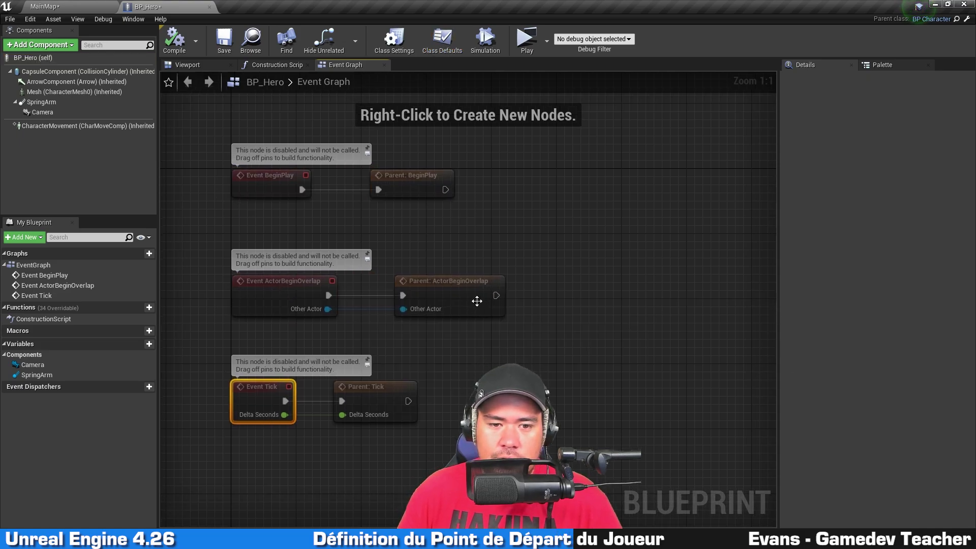
pyautogui.moveTo(452, 288); pyautogui.dragTo(434, 288)
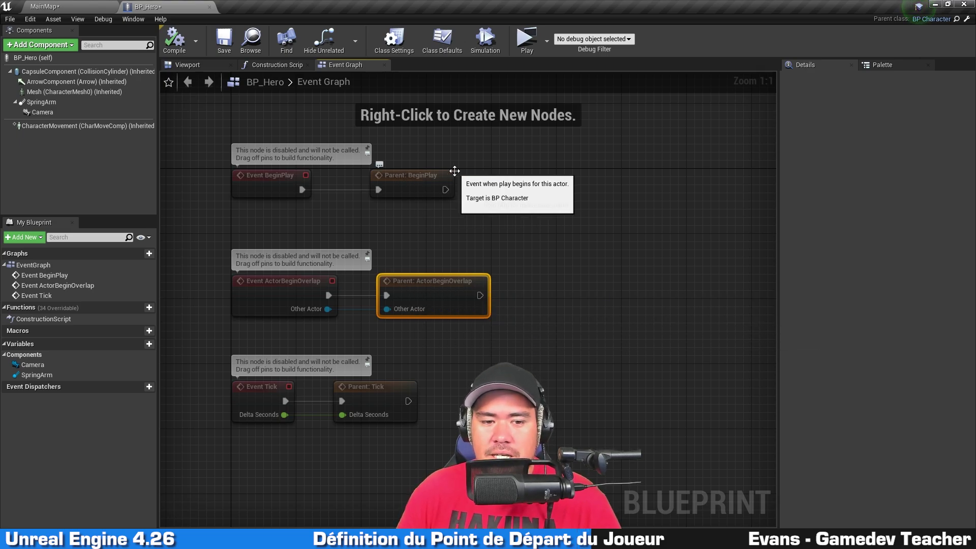
# - Right-align BP_Hero's three Parent call nodes with Shift+D, then switch to BP_Character
pyautogui.moveTo(407, 438); pyautogui.dragTo(482, 185)
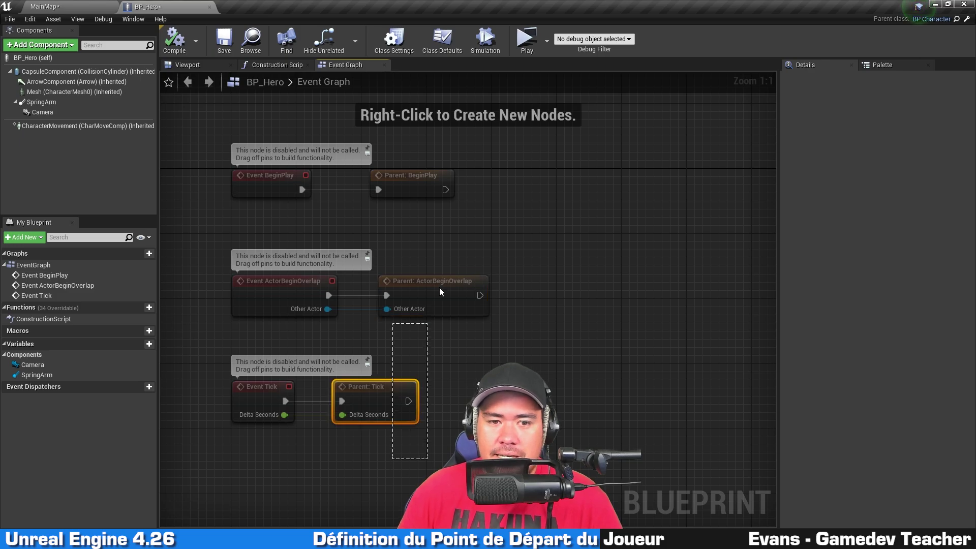
pyautogui.hotkey('shift', 'd')
pyautogui.click(581, 264)
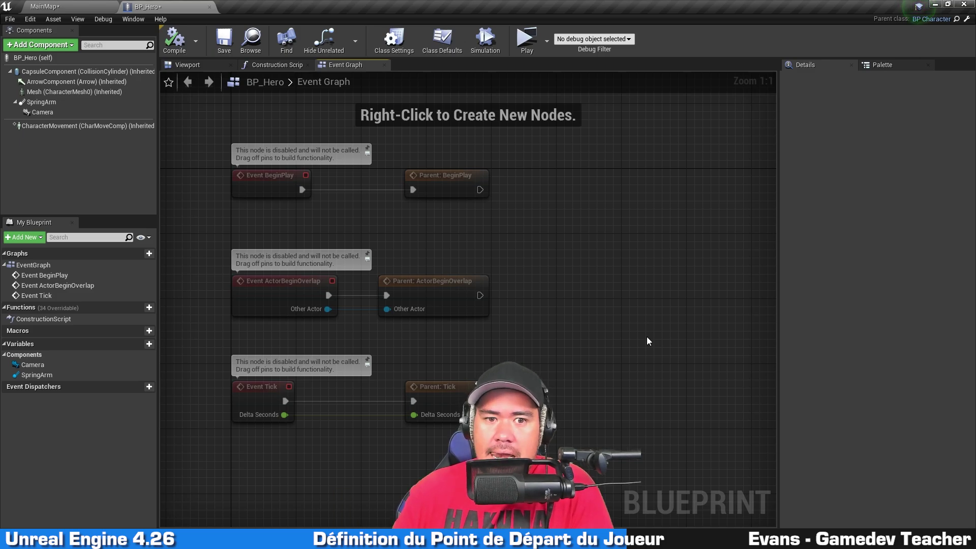
pyautogui.click(967, 20)
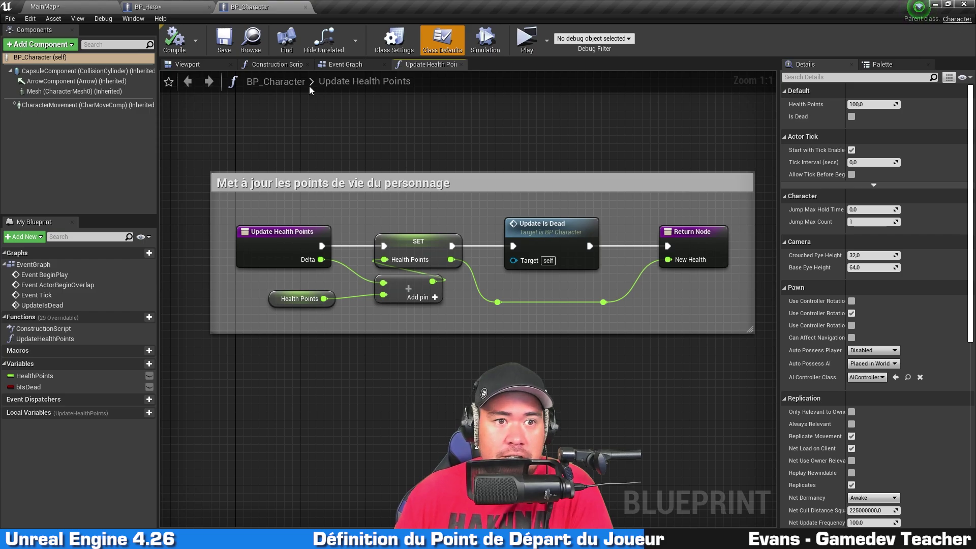
# - Compare BP_Hero with BP_Character's event graph, inspecting Event BeginPlay's execution wiring
pyautogui.click(152, 6)
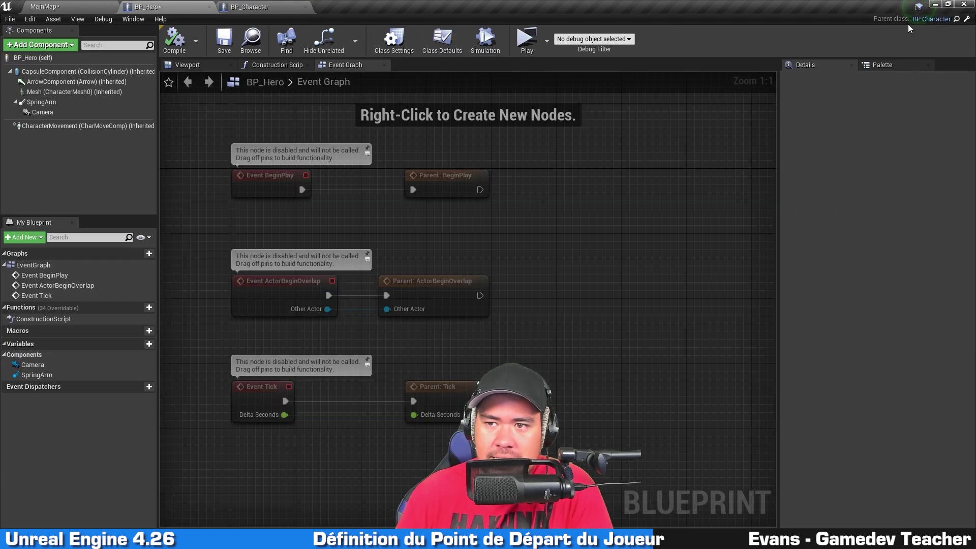
pyautogui.click(969, 20)
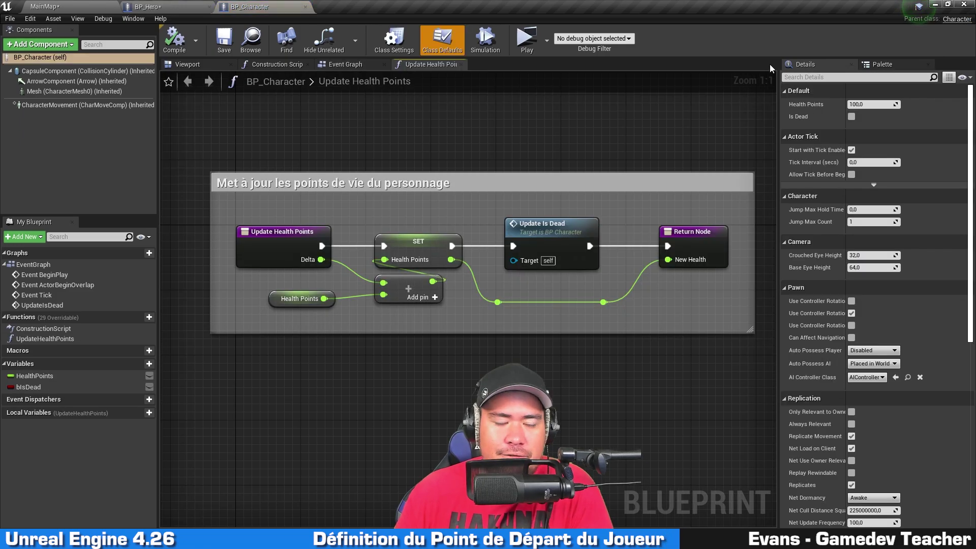
pyautogui.click(346, 64)
pyautogui.scroll(-4, 277, 162)
pyautogui.moveTo(278, 161); pyautogui.dragTo(341, 137, button='right')
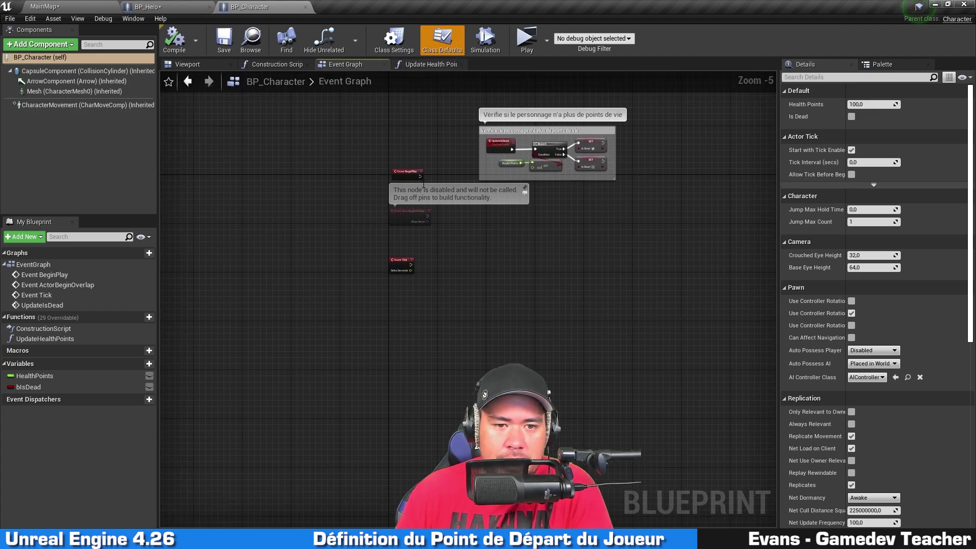
pyautogui.scroll(5, 413, 199)
pyautogui.moveTo(406, 154); pyautogui.dragTo(490, 146)
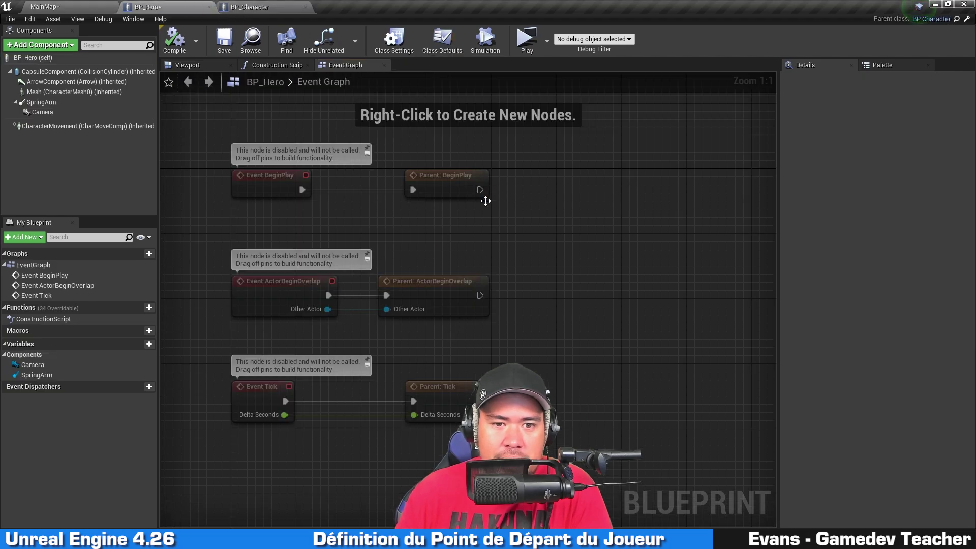
# - Check BP_Hero's parent BeginPlay call, then reposition BP_Character's Event BeginPlay node
pyautogui.click(448, 186)
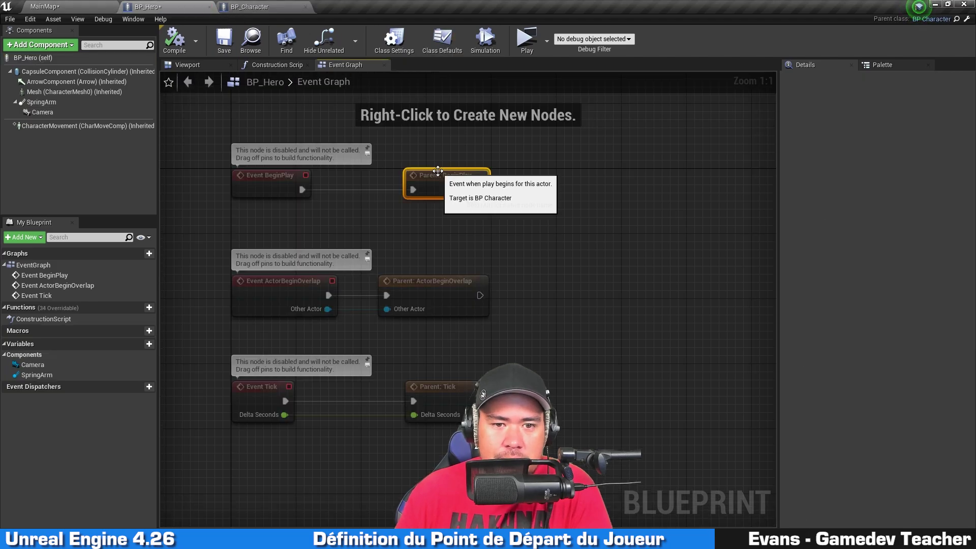
pyautogui.click(274, 6)
pyautogui.moveTo(349, 123)
pyautogui.mouseDown()
pyautogui.moveTo(274, 146)
pyautogui.moveTo(500, 176)
pyautogui.mouseUp()
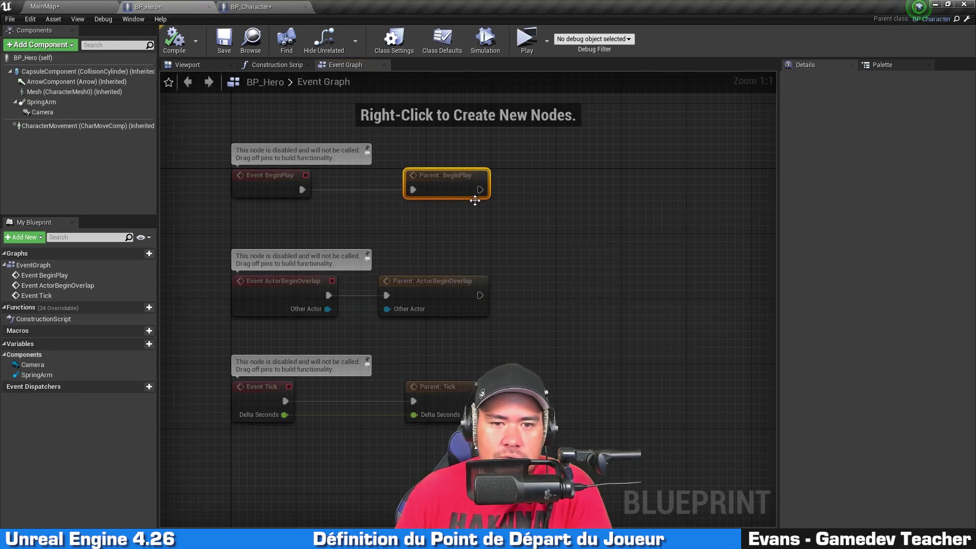
pyautogui.click(530, 255)
pyautogui.moveTo(478, 236); pyautogui.dragTo(540, 249, button='right')
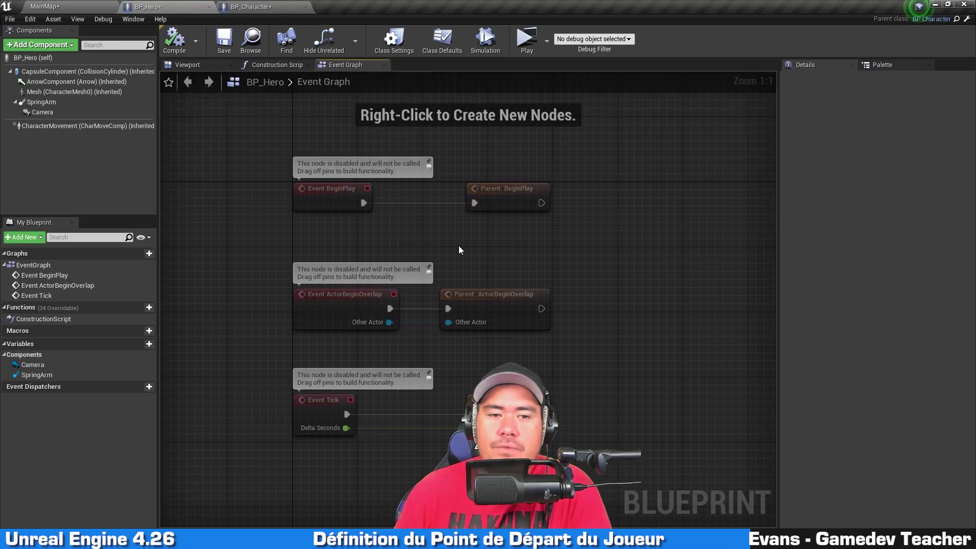
# - Review BP_Character's three parent calls and three event nodes, then return to MainMap
pyautogui.moveTo(523, 192); pyautogui.dragTo(513, 417)
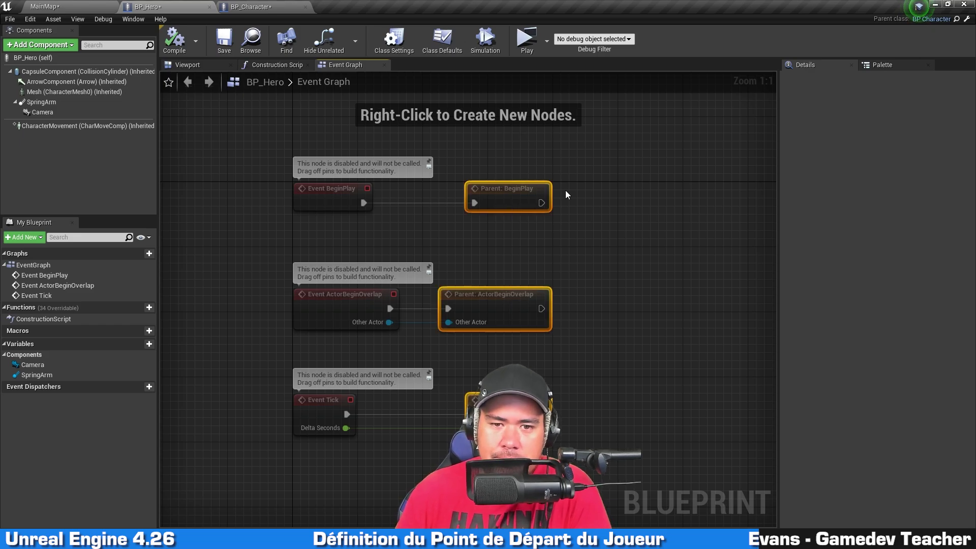
pyautogui.moveTo(657, 275); pyautogui.dragTo(635, 285, button='right')
pyautogui.click(608, 279)
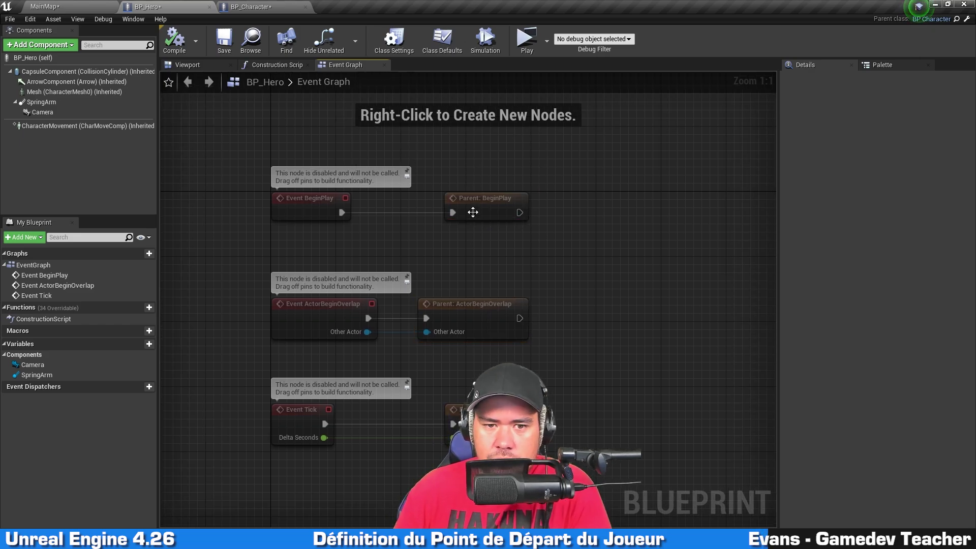
pyautogui.click(492, 207)
pyautogui.moveTo(285, 470); pyautogui.dragTo(294, 174)
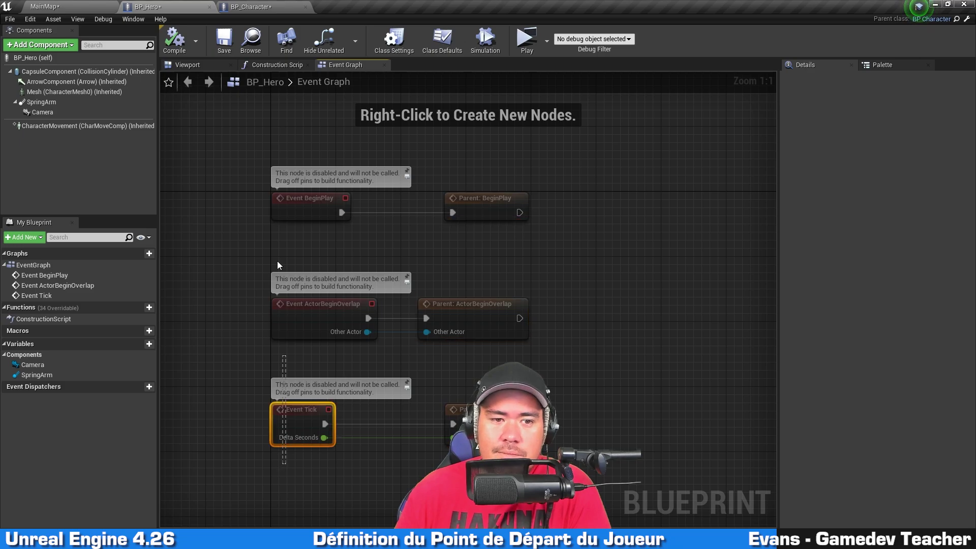
pyautogui.click(500, 267)
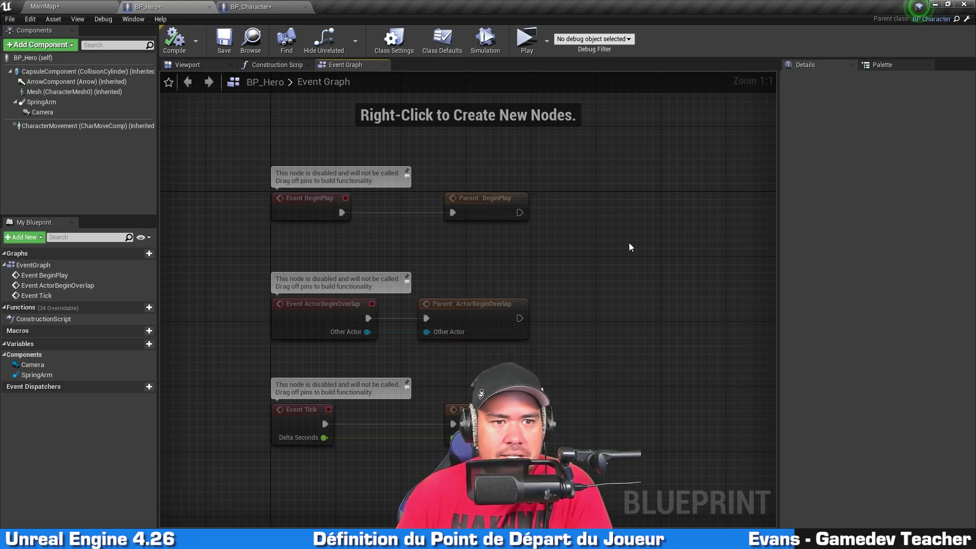
pyautogui.click(89, 5)
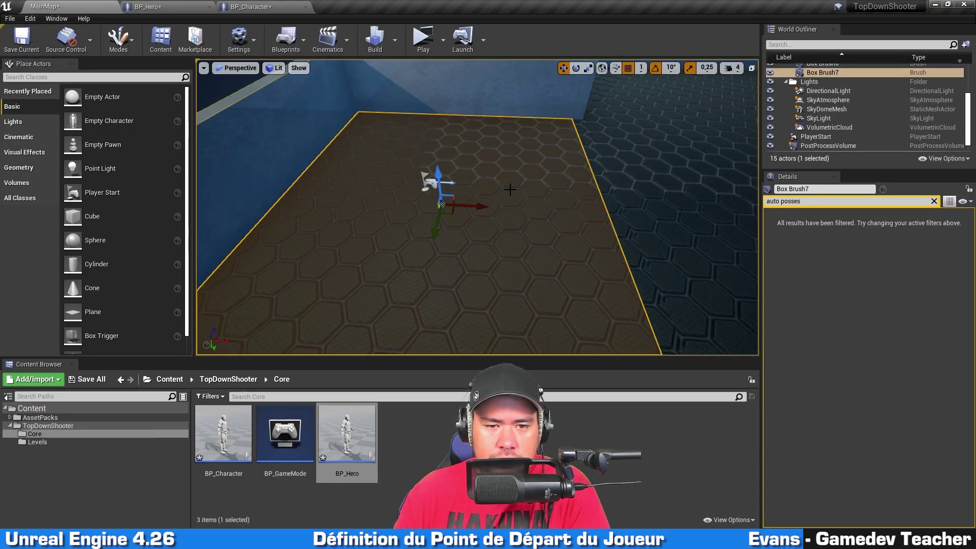
# - Select the Player Start at -2047, 30, 117 and clear the Details filter
pyautogui.keyDown('alt'); pyautogui.moveTo(485, 174); pyautogui.dragTo(473, 148); pyautogui.keyUp('alt')
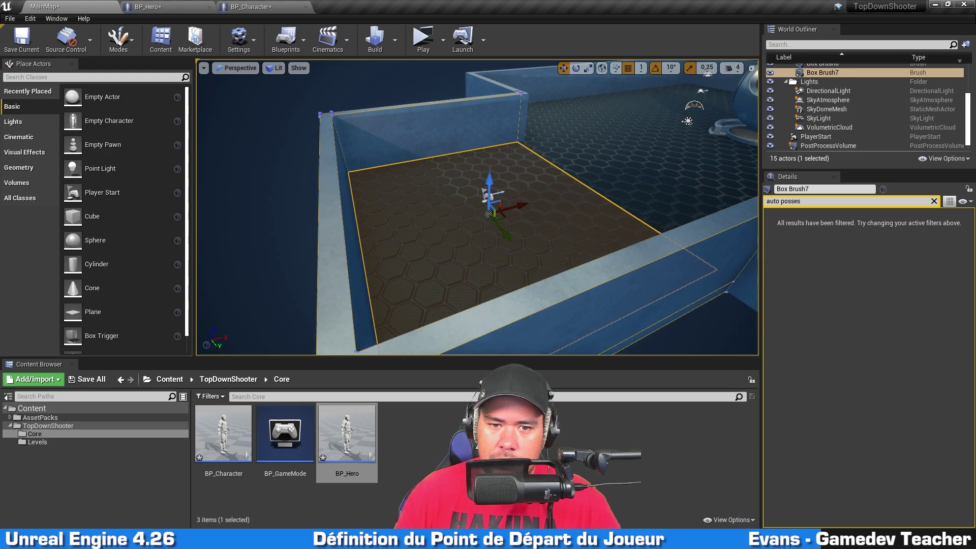
pyautogui.click(487, 195)
pyautogui.moveTo(522, 155)
pyautogui.keyDown('alt'); pyautogui.mouseDown()
pyautogui.moveTo(431, 181)
pyautogui.moveTo(477, 168)
pyautogui.moveTo(458, 154)
pyautogui.mouseUp(); pyautogui.keyUp('alt')
pyautogui.click(934, 258)
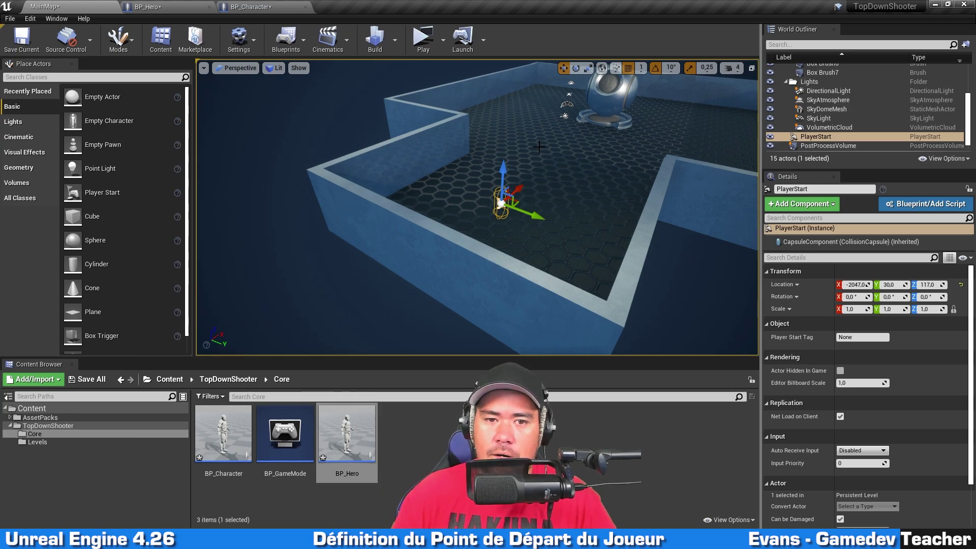
pyautogui.moveTo(539, 147); pyautogui.dragTo(498, 152, button='right')
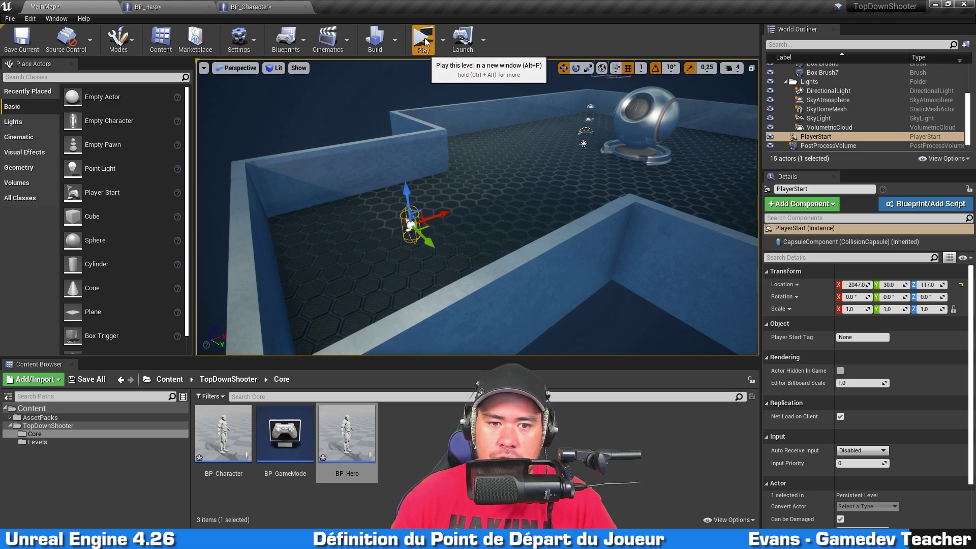
# - Test-play in a new window, adjust the Player Start's height, and snap it onto the floor
pyautogui.click(426, 42)
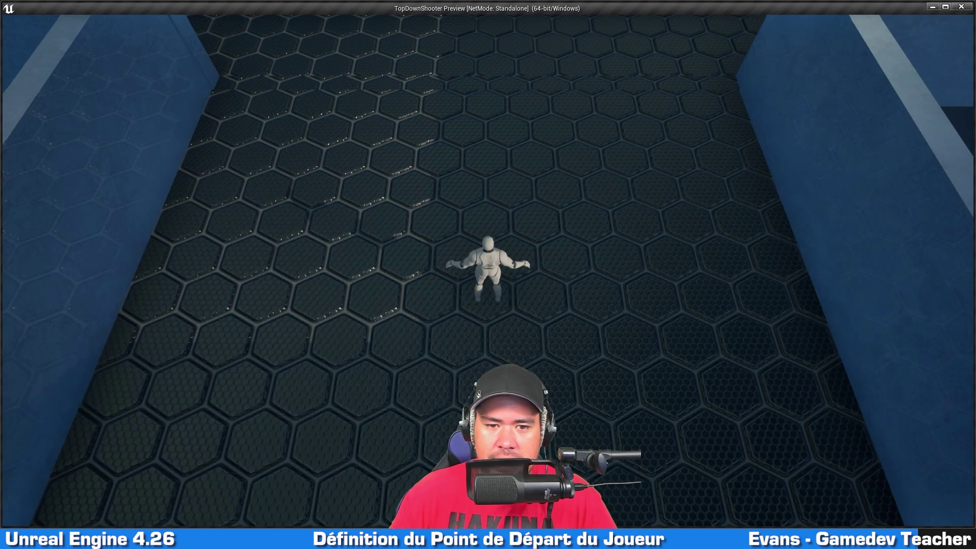
pyautogui.press('Escape')
pyautogui.moveTo(420, 193); pyautogui.dragTo(404, 84)
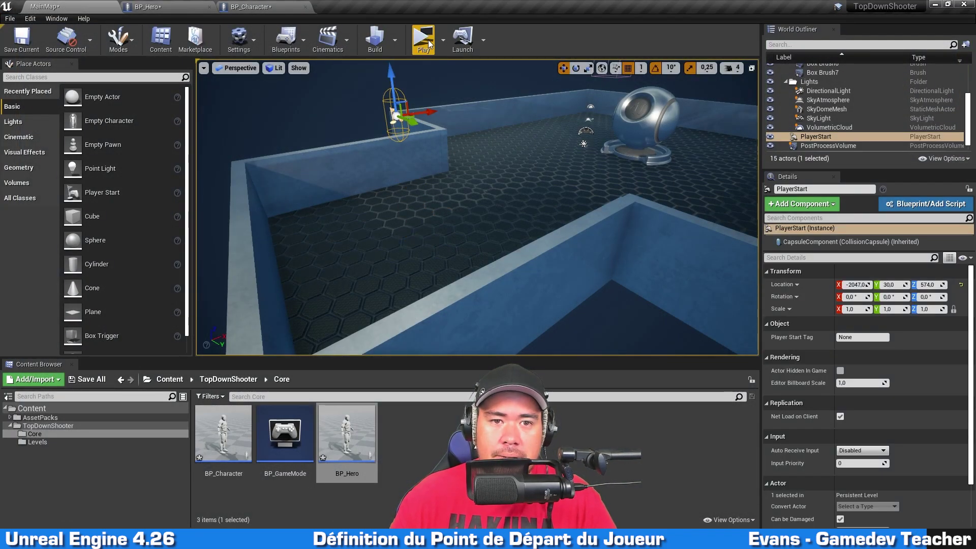
pyautogui.click(423, 39)
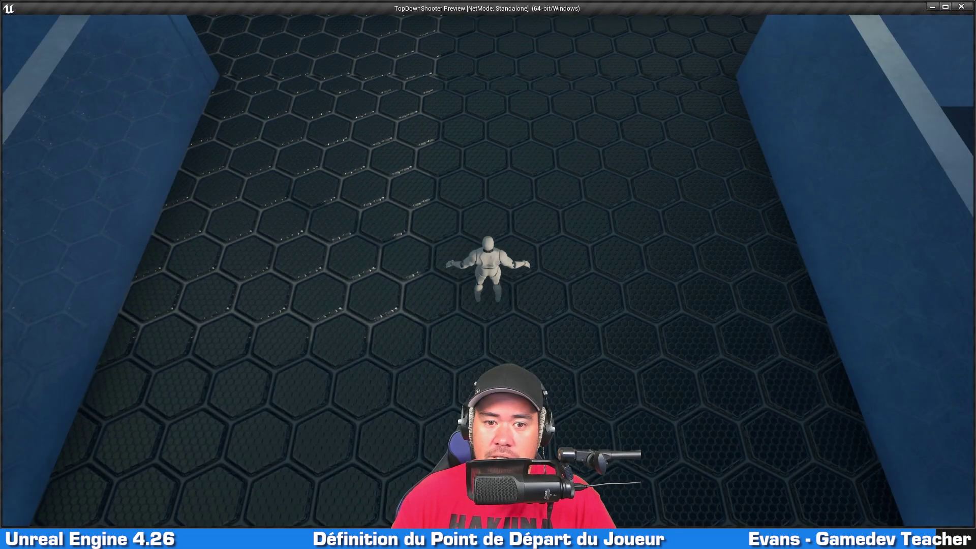
pyautogui.press('Escape')
pyautogui.moveTo(390, 73); pyautogui.dragTo(392, 82)
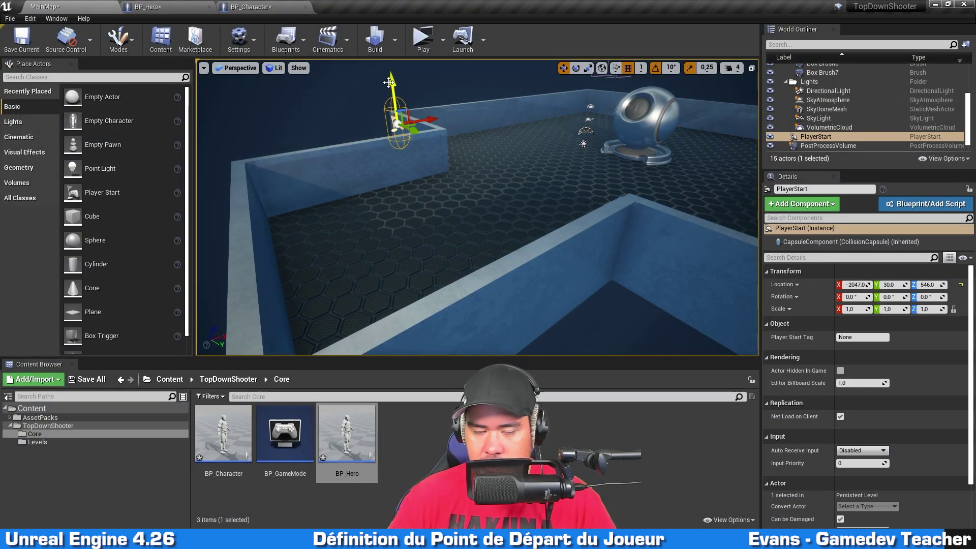
pyautogui.press('End')
# - Set the Player Start's Y location to 0 and launch the standalone game preview
pyautogui.moveTo(457, 214); pyautogui.dragTo(488, 214, button='right')
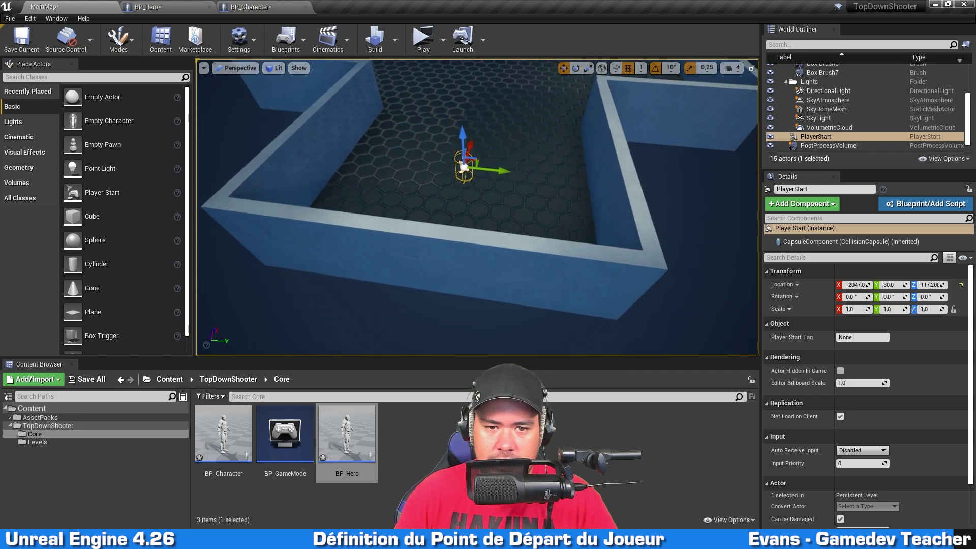
pyautogui.press('f')
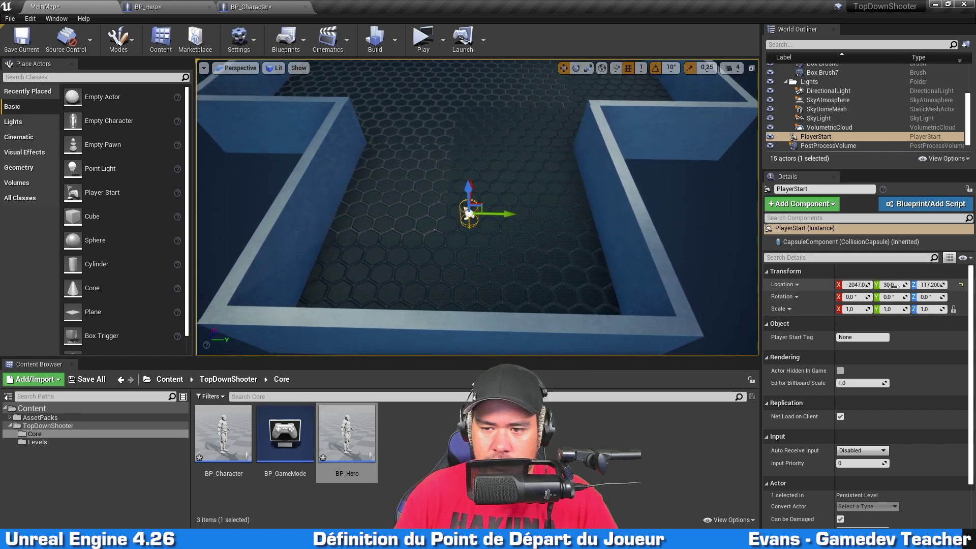
pyautogui.write('0')
pyautogui.press('Return')
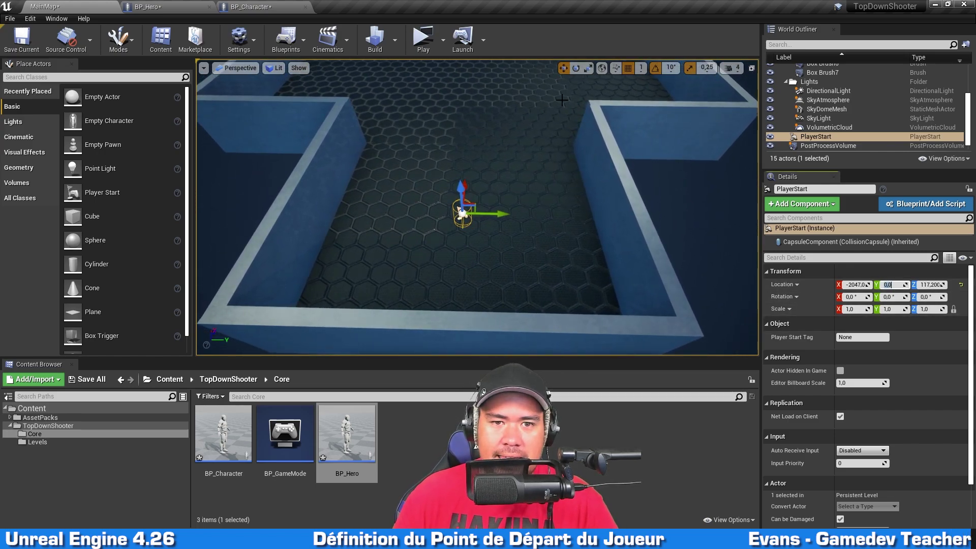
pyautogui.click(471, 53)
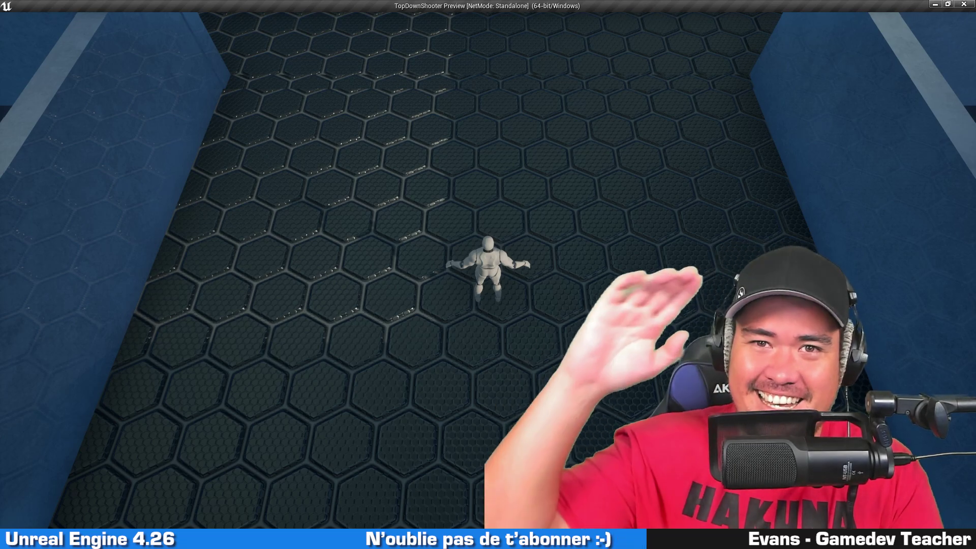
pyautogui.press('Escape')
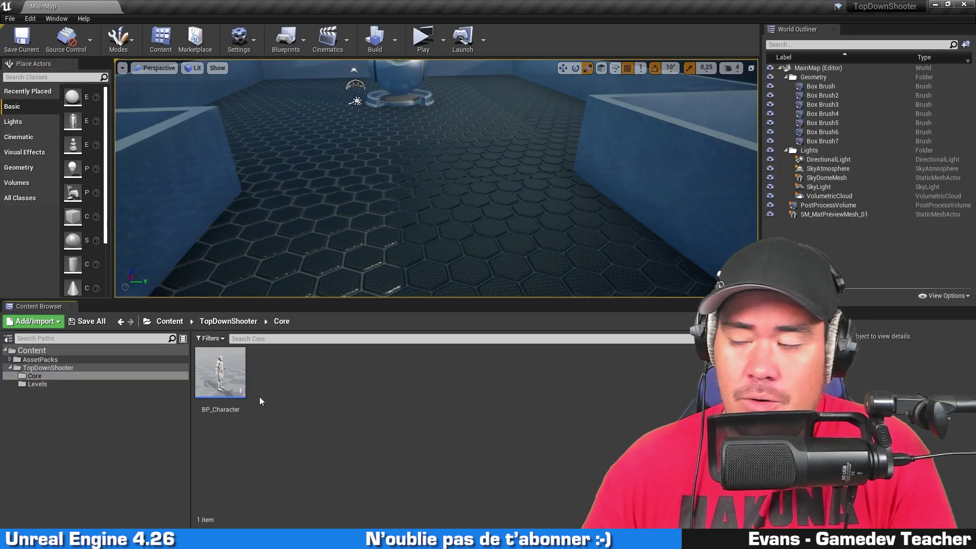